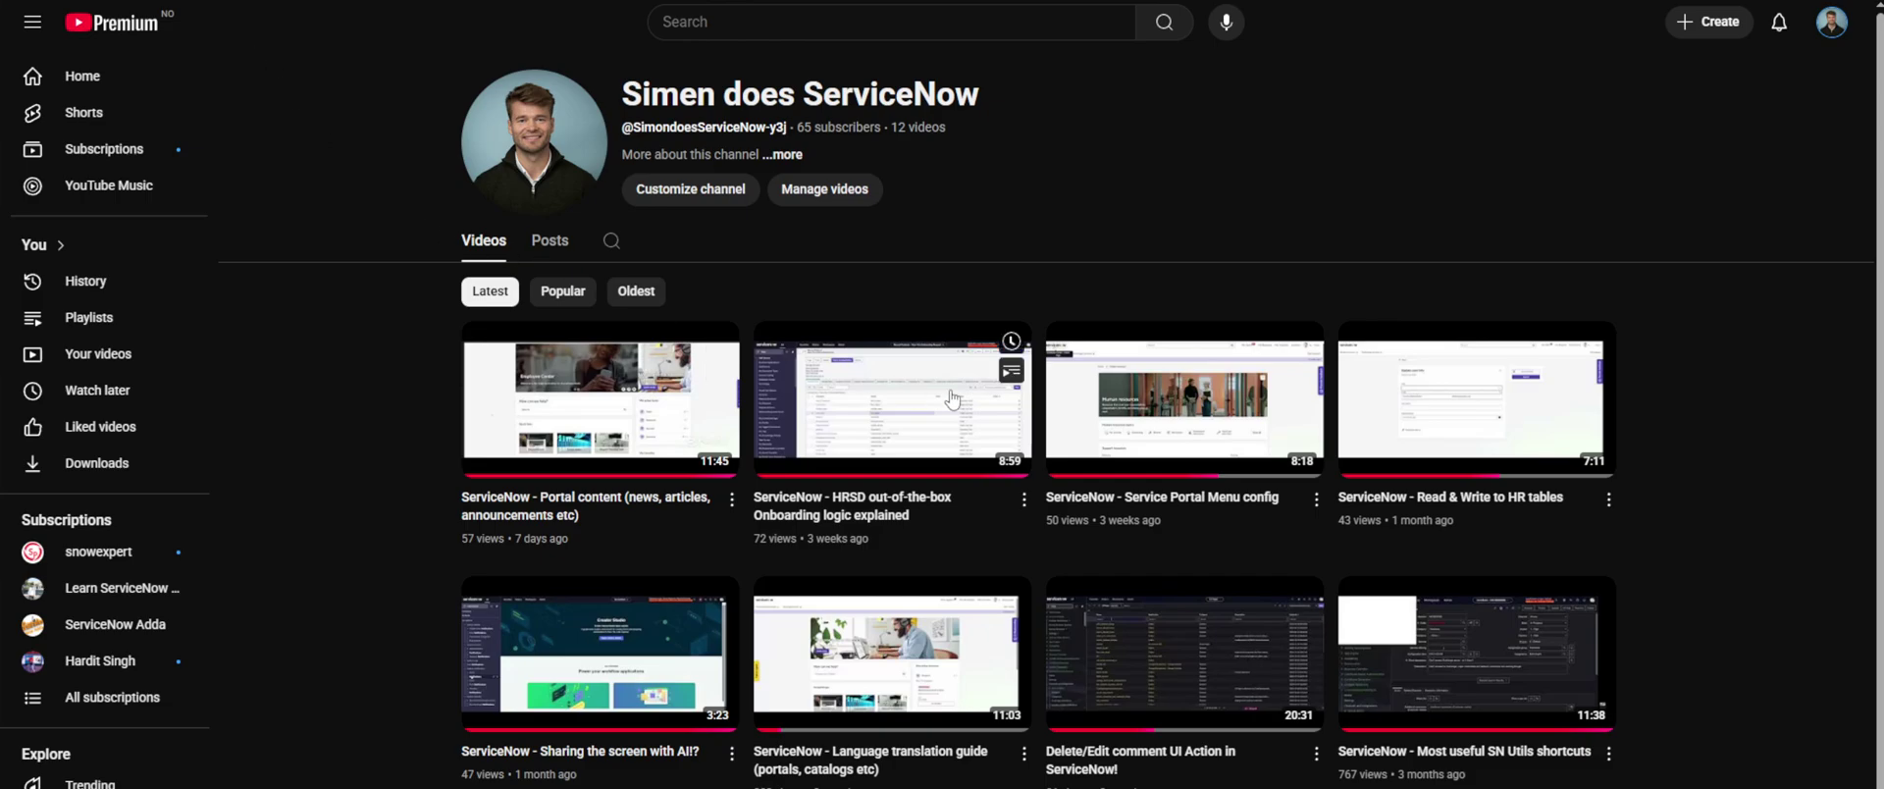
Step: Switch to the ServiceNow employee portal, open the Access issues topic under Technology services, Software, and look through its page content
mouse_move(1193, 507)
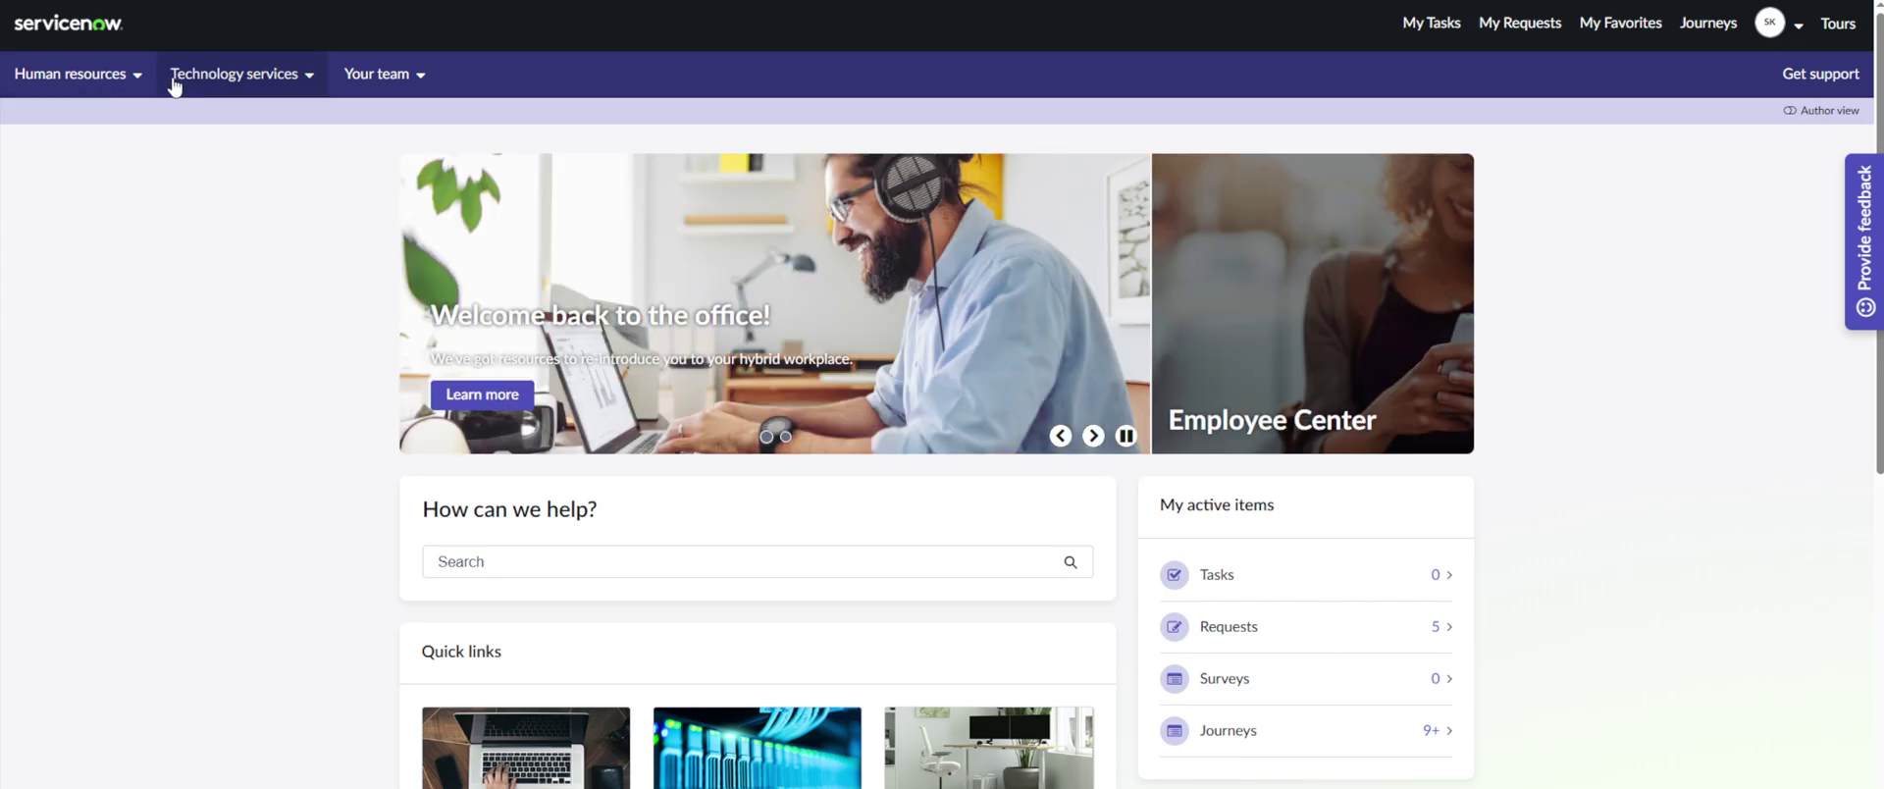
left_click(232, 84)
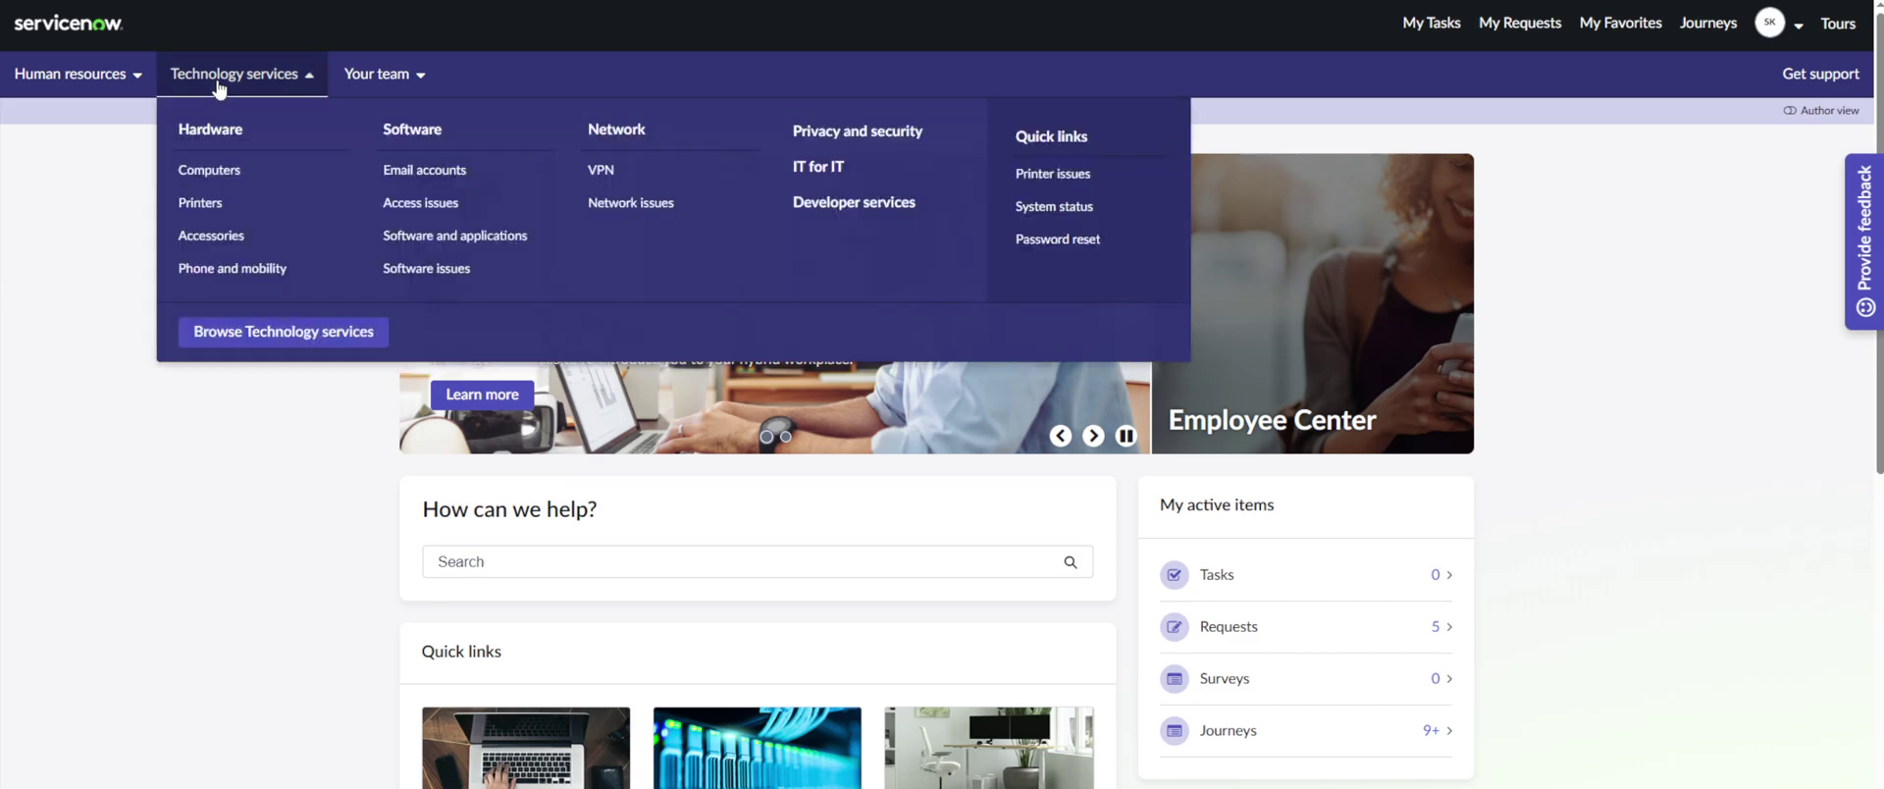
left_click(420, 202)
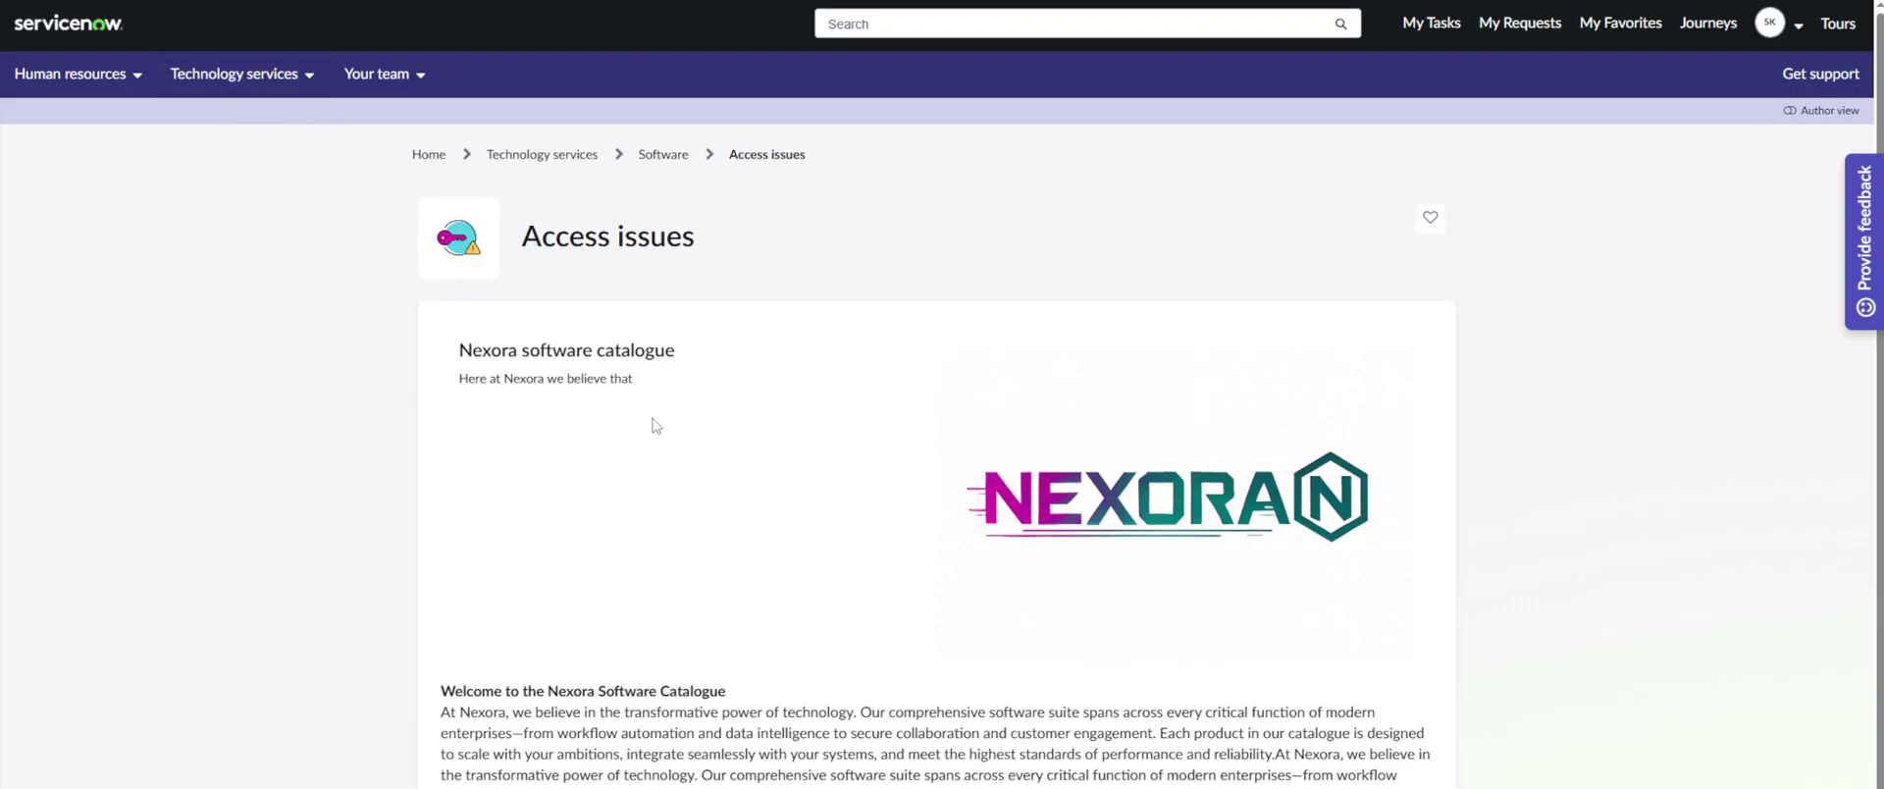
scroll(673, 424, "down", 1)
scroll(690, 436, "down", 2)
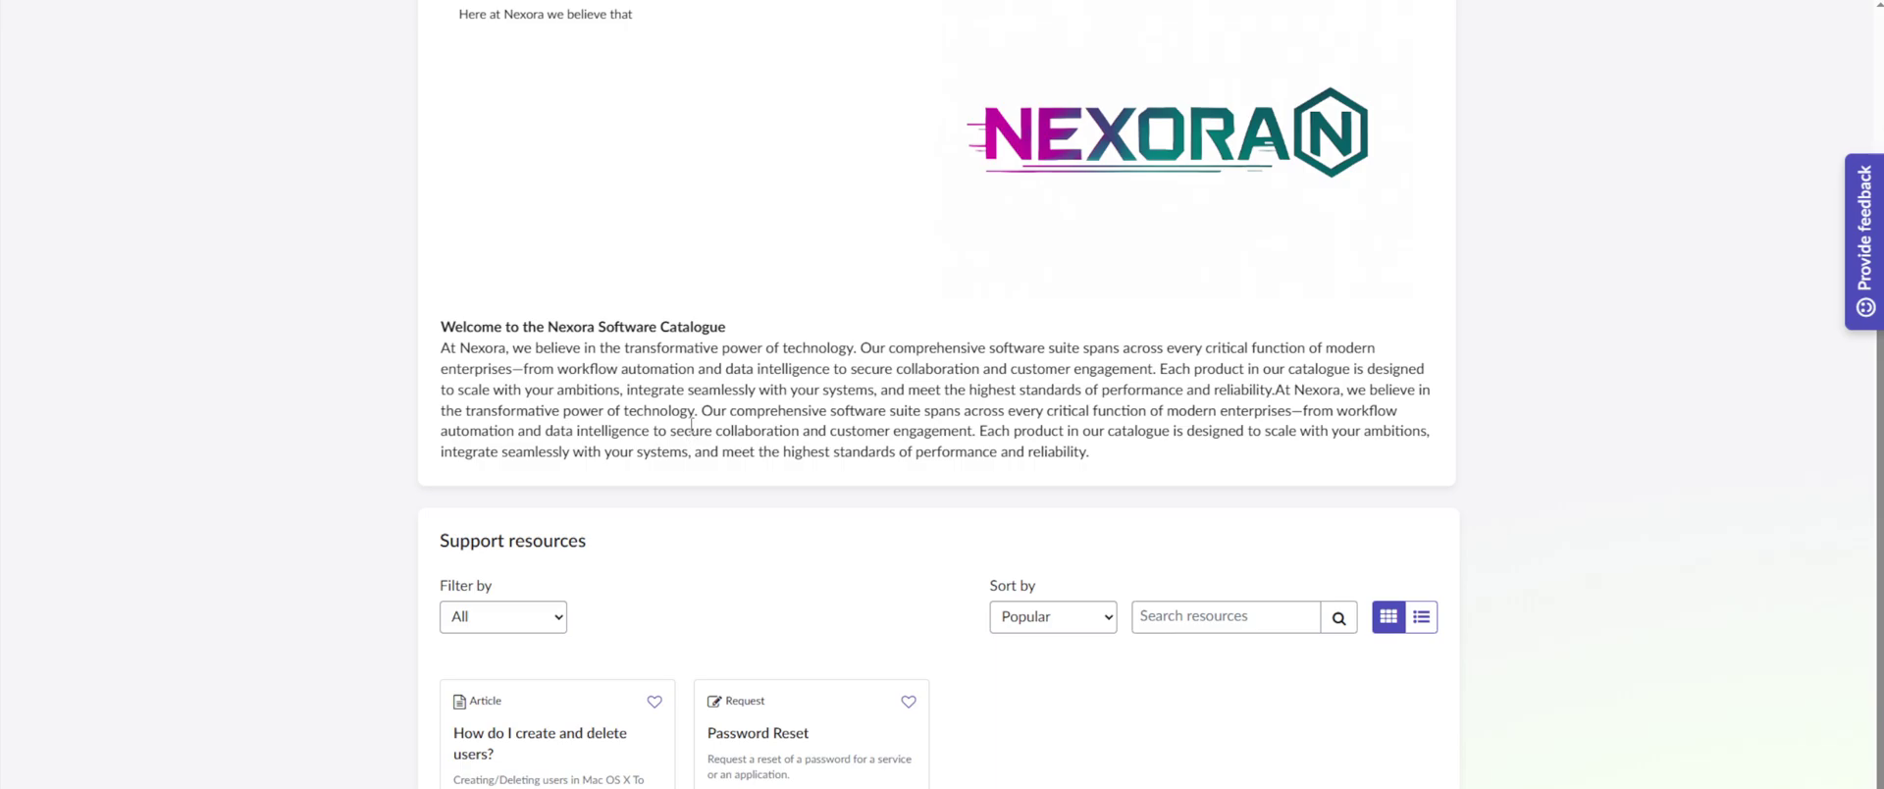
scroll(691, 432, "up", 3)
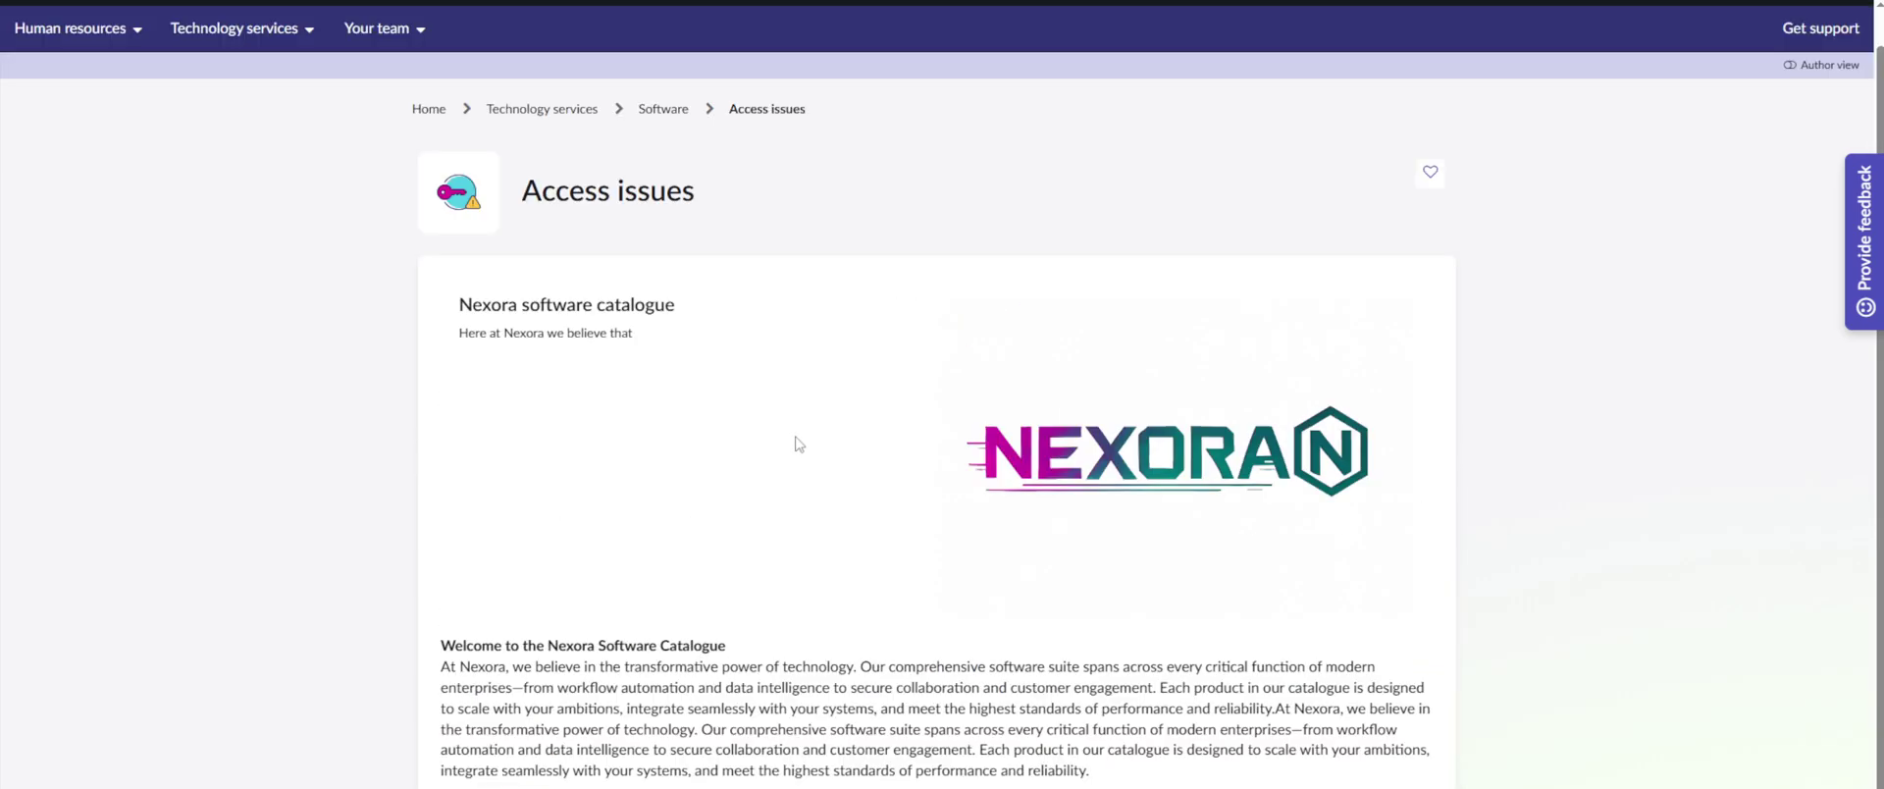
scroll(756, 441, "up", 1)
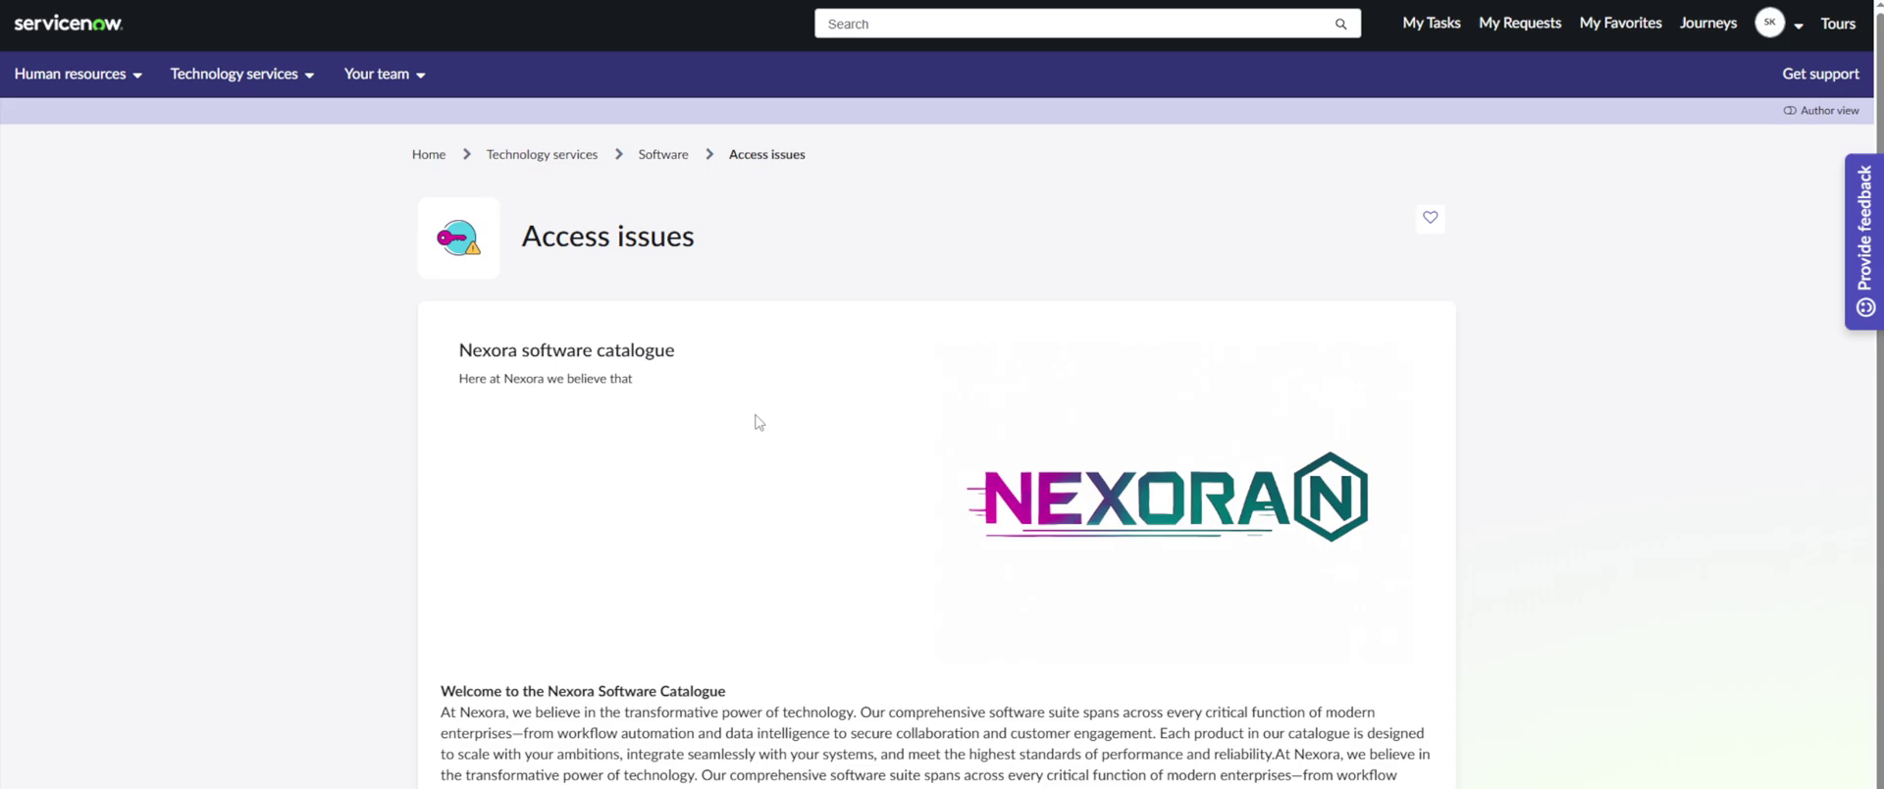
Step: Open the Printers topic under Technology services, Hardware, and examine the page ID emp_taxonomy_topic in the Notepad URL and the topic title
left_click(245, 76)
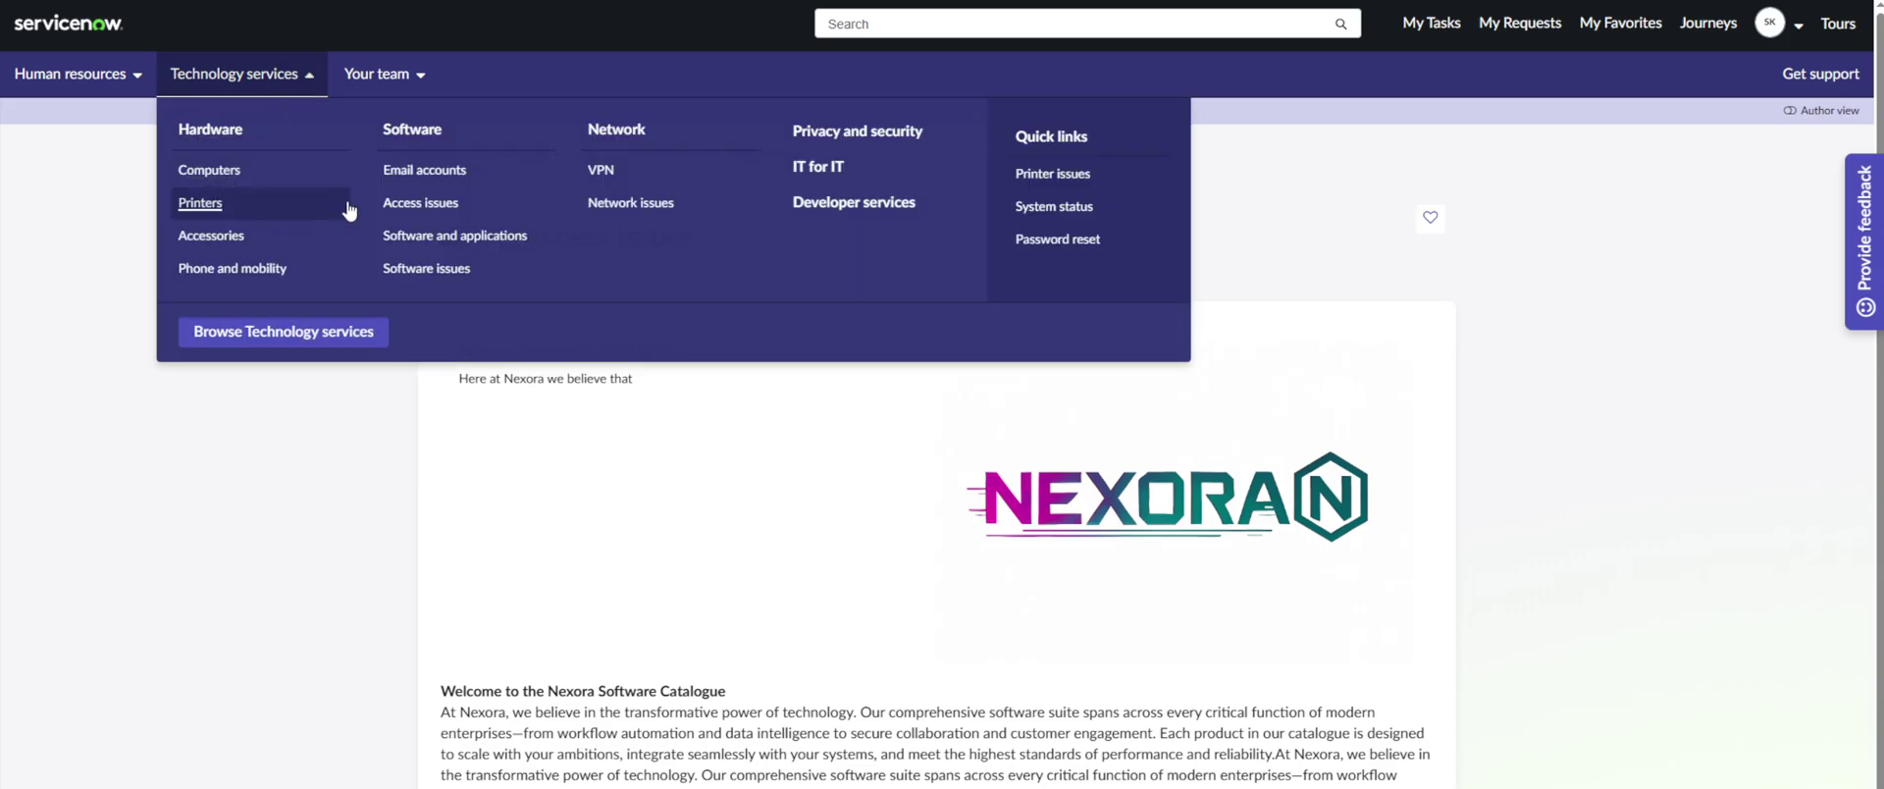
left_click(206, 208)
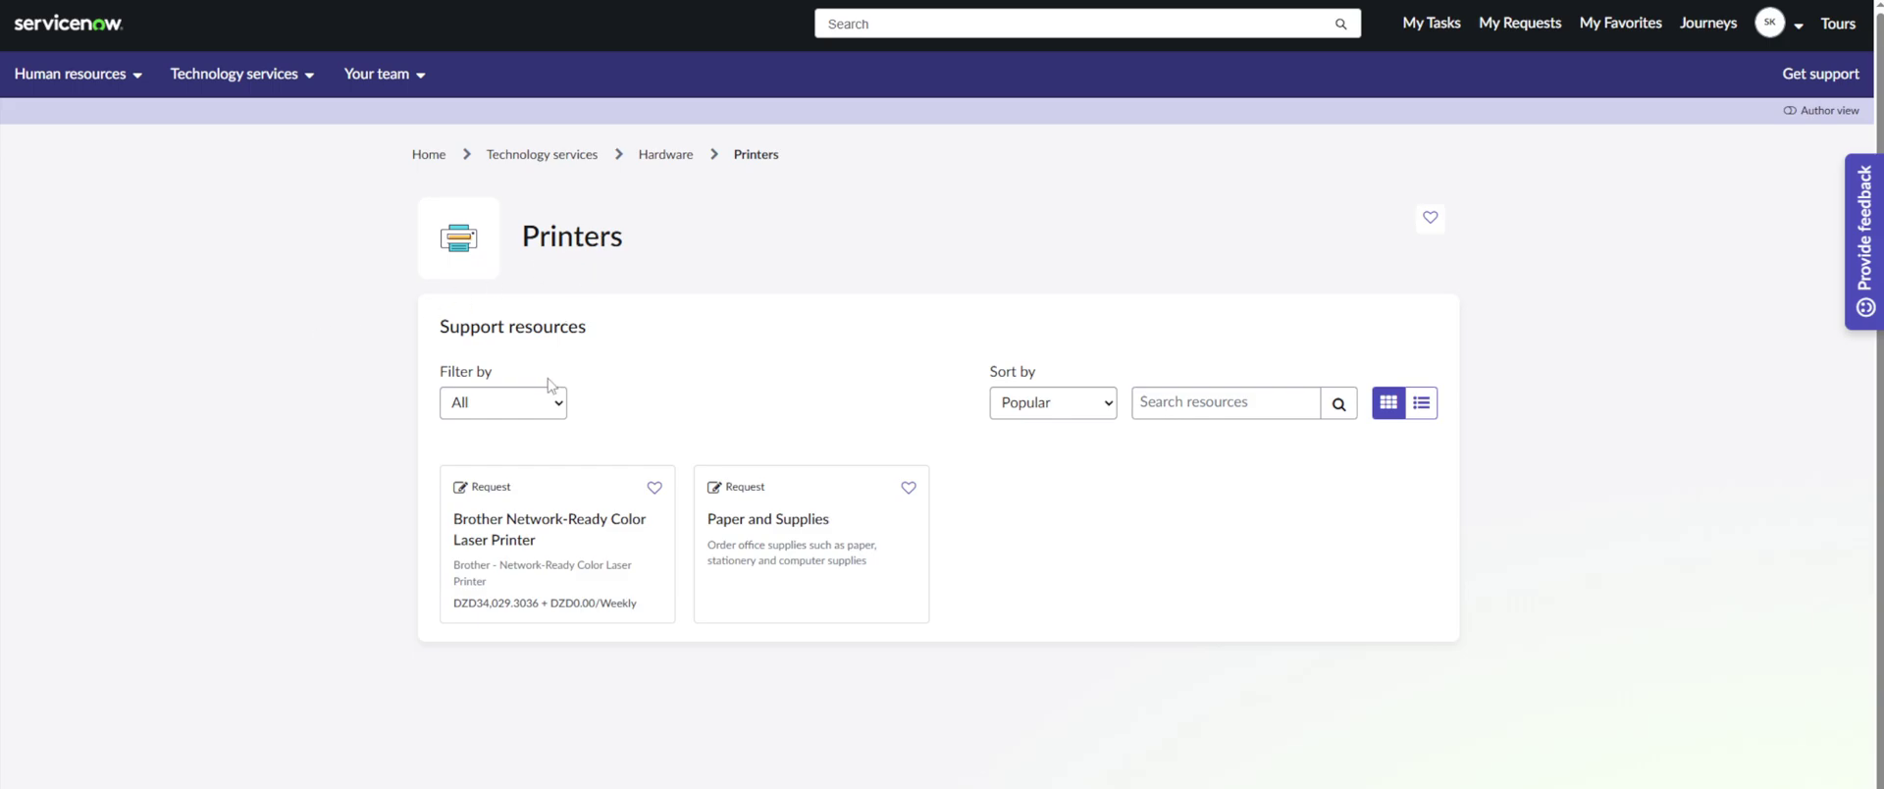
key("alt+Tab")
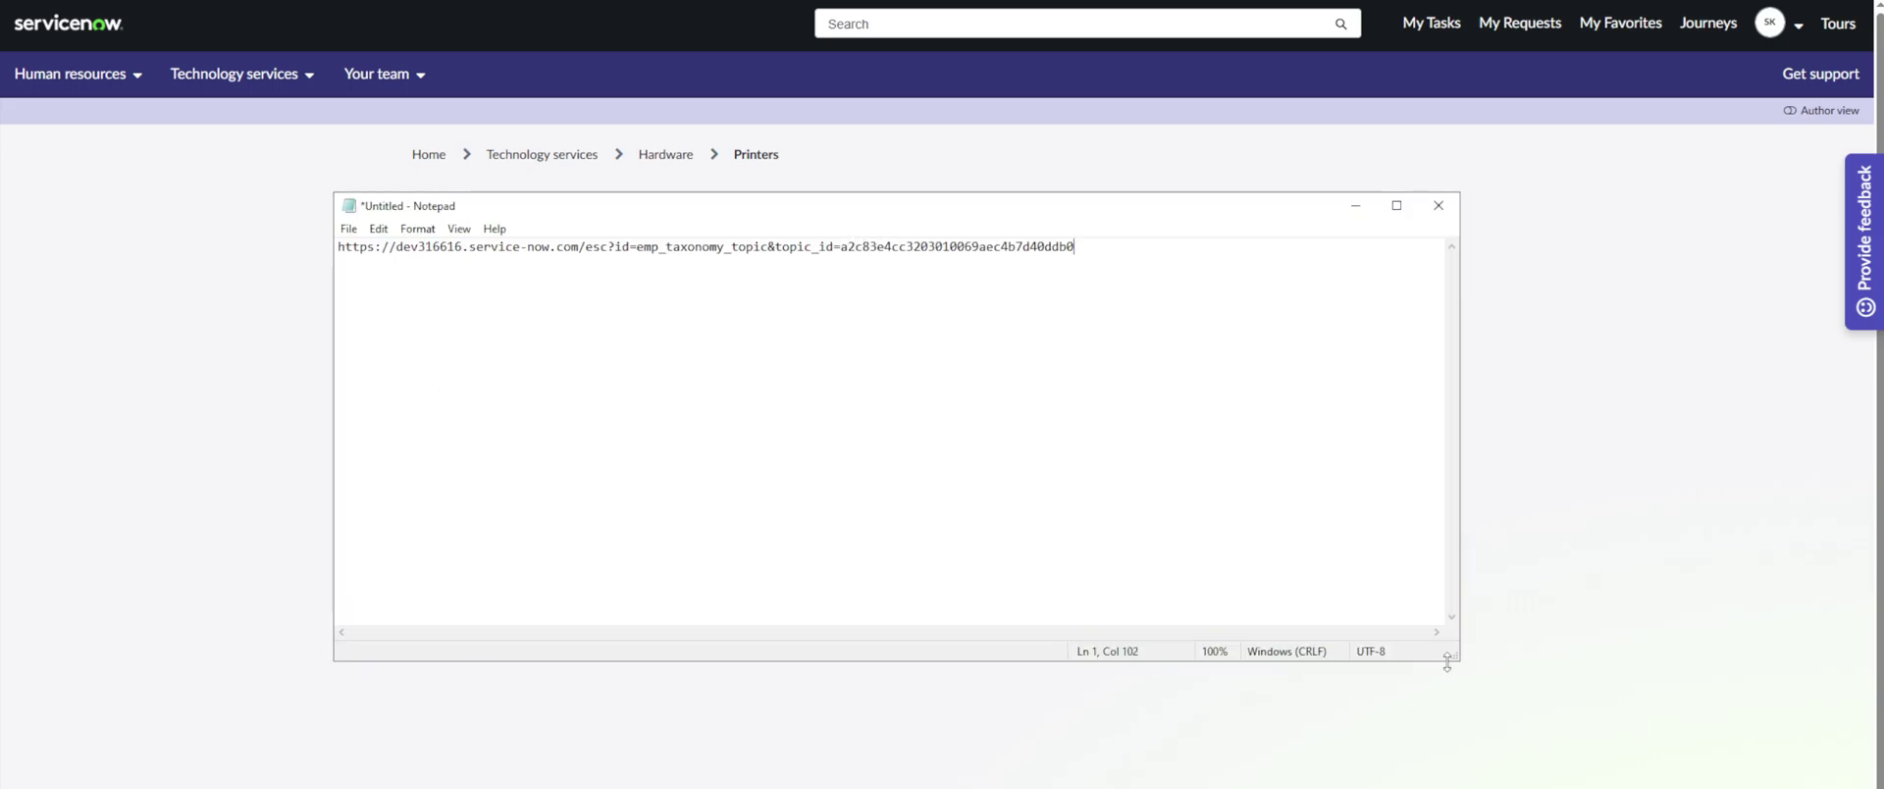
left_click_drag(1447, 663, 1362, 494)
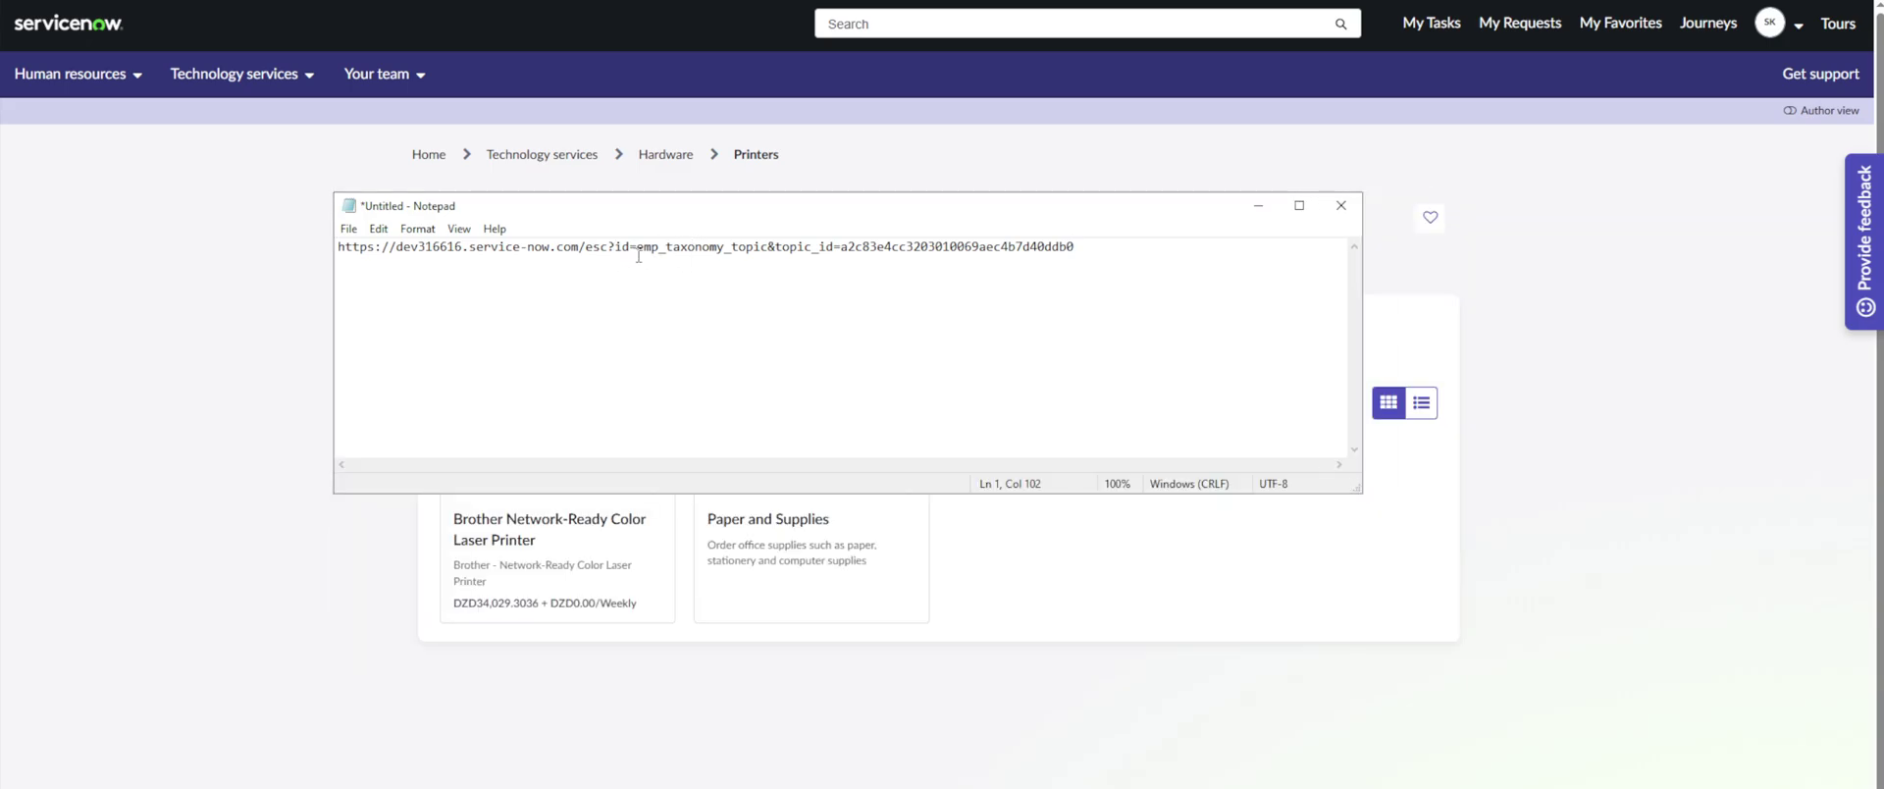
left_click_drag(639, 255, 767, 257)
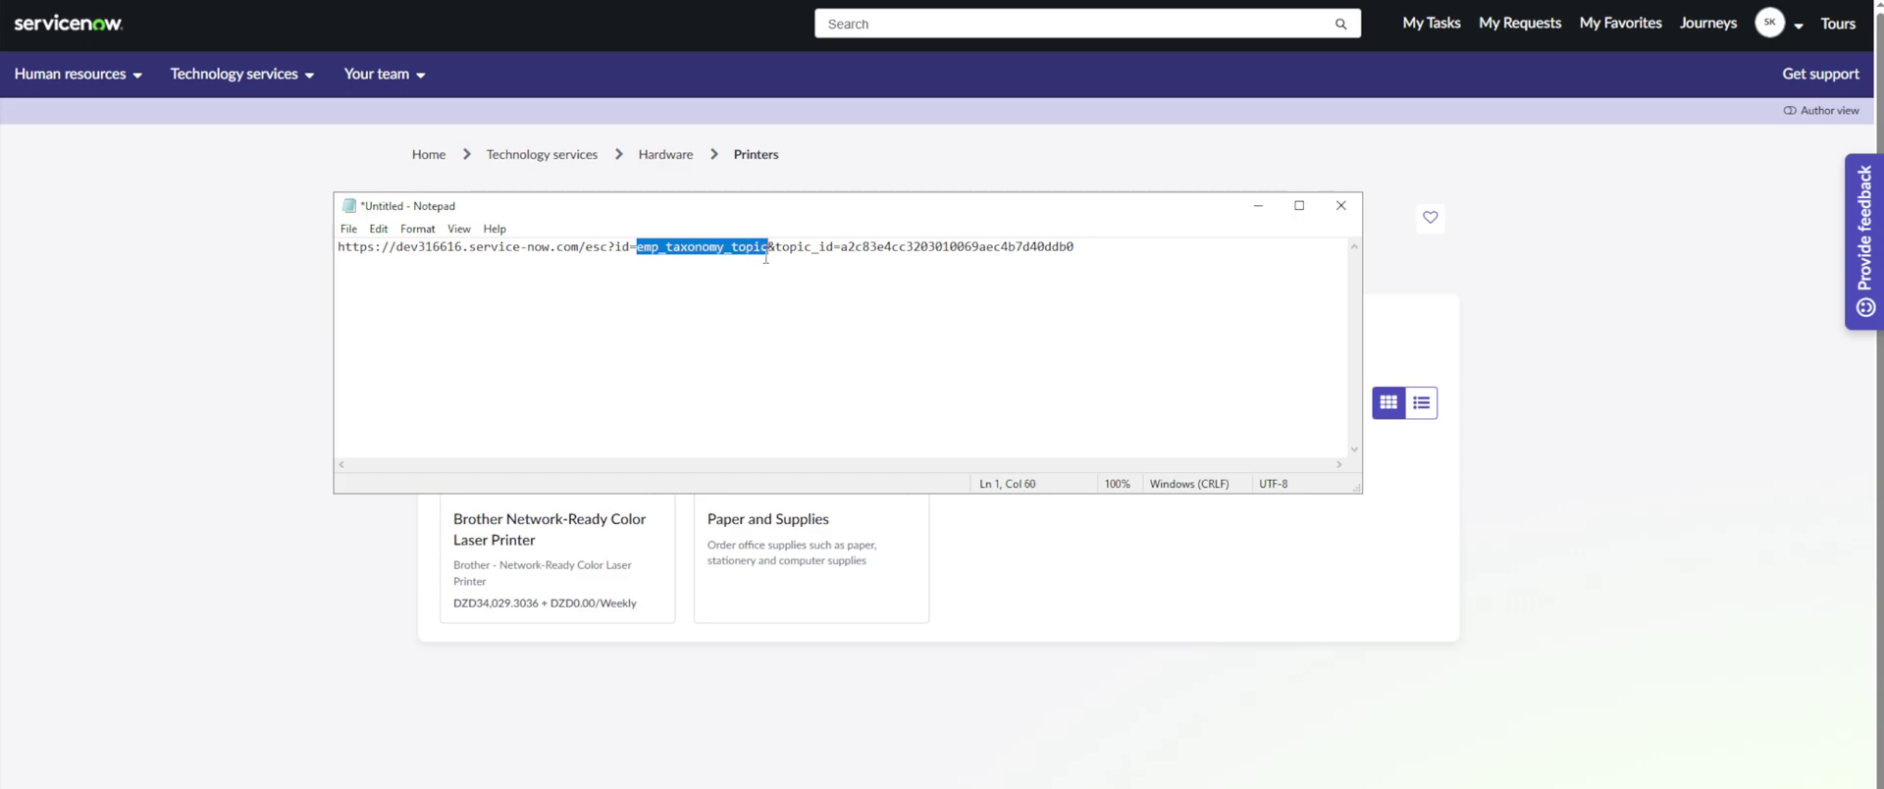
left_click(1258, 205)
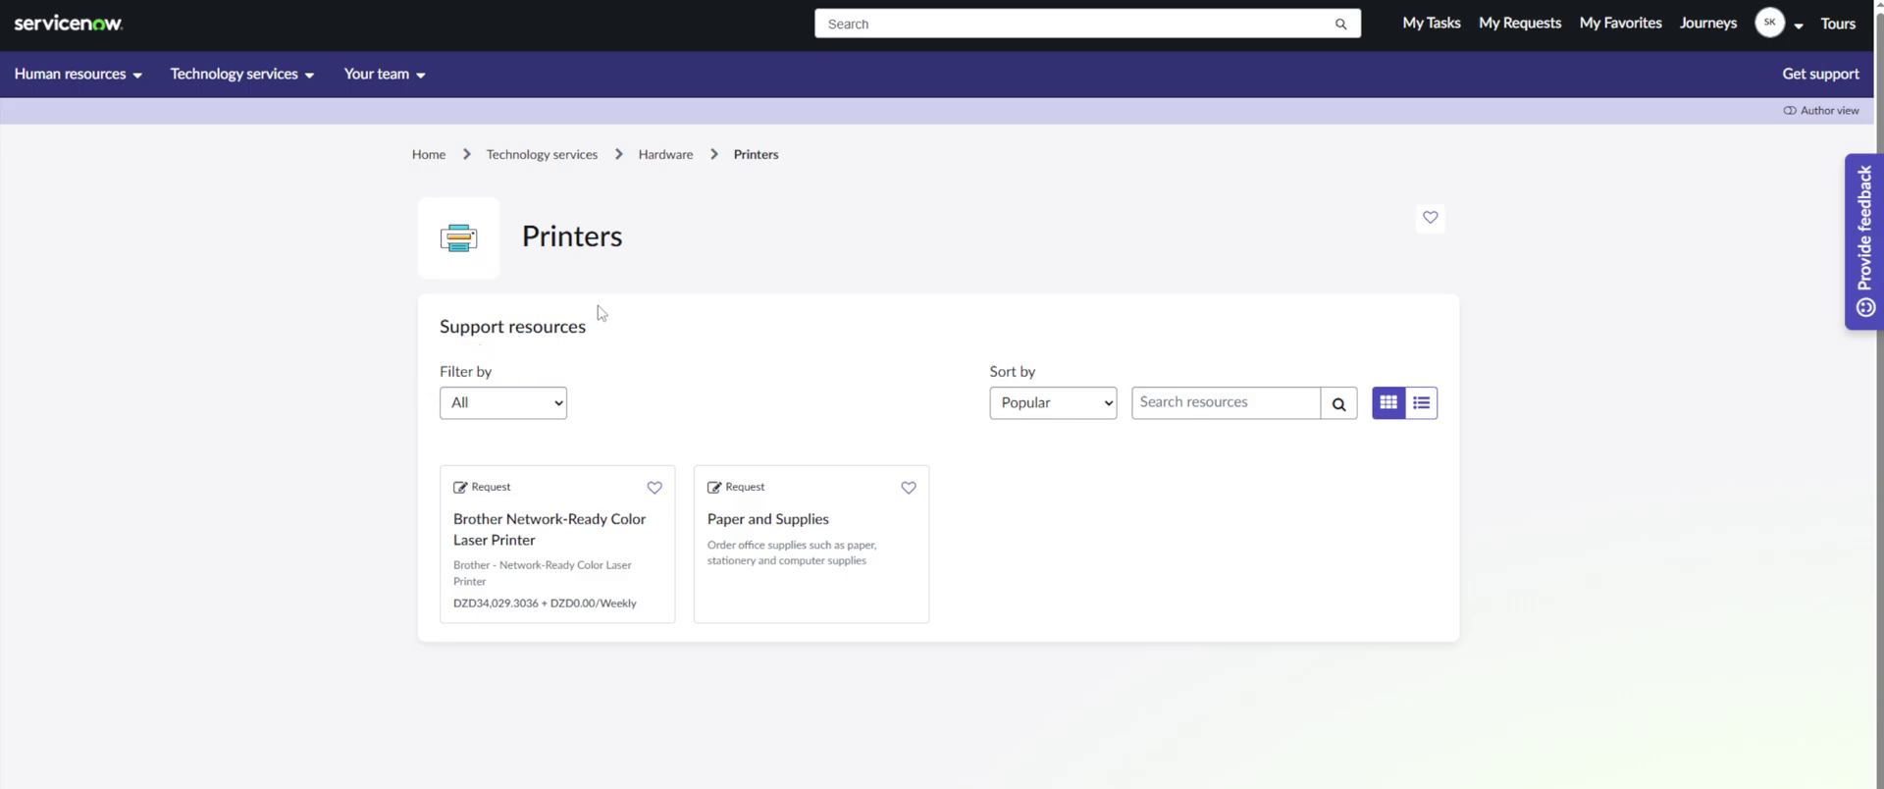
left_click_drag(517, 242, 662, 244)
left_click(666, 246)
Step: View the Training and certification topic under Human resources, including My applications, and the Network issues topic under Technology services
left_click(117, 87)
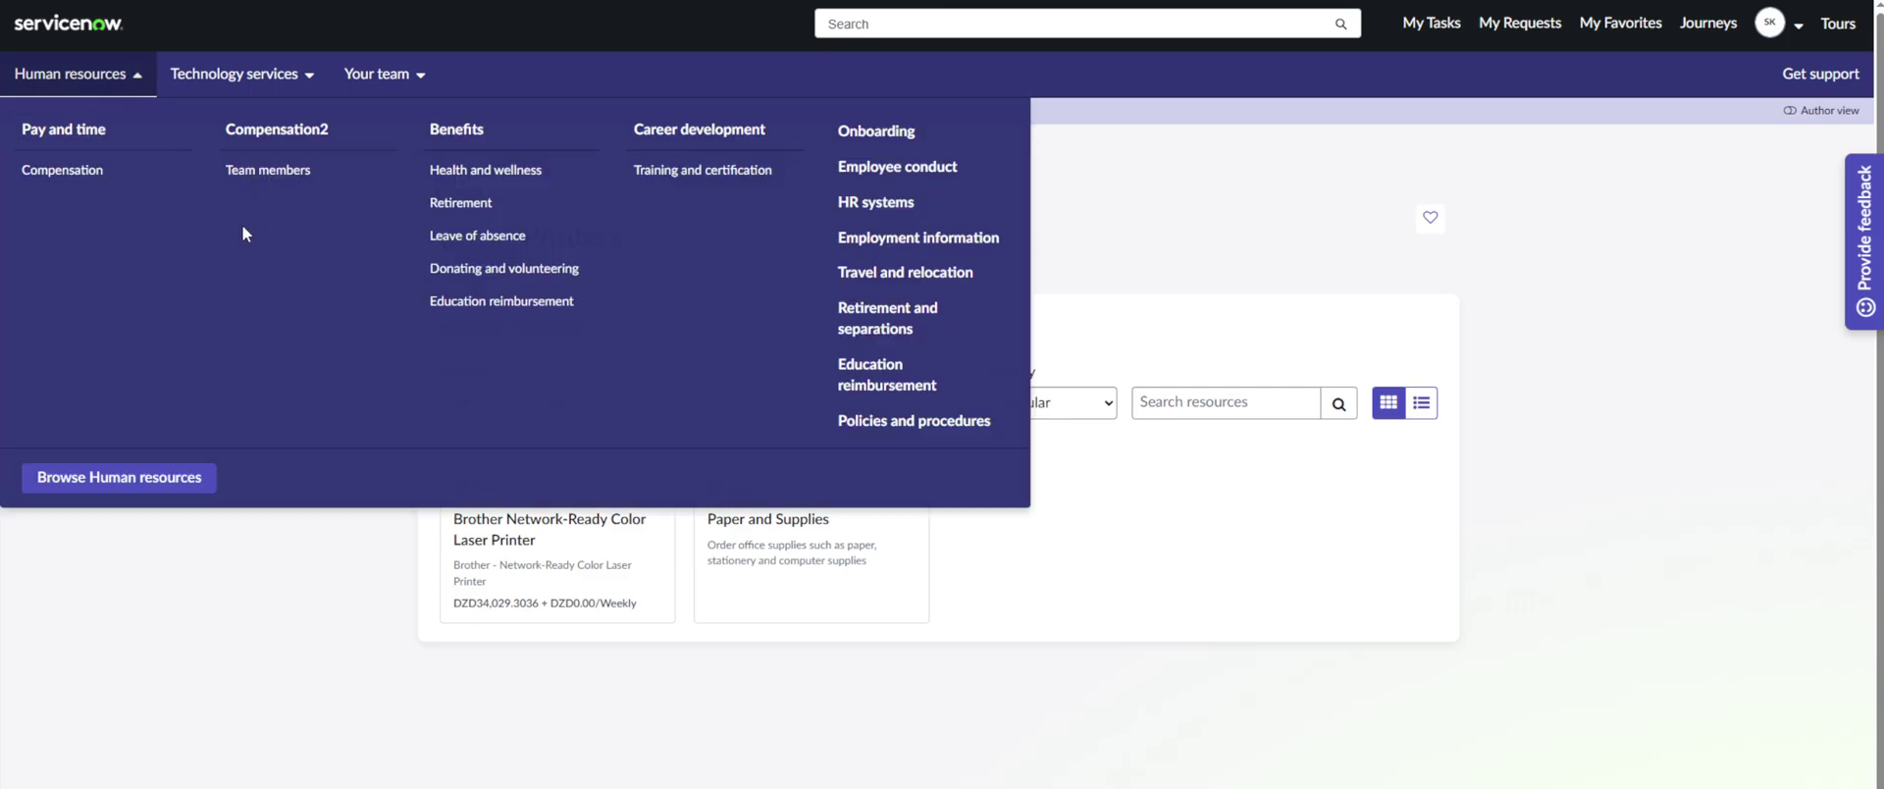
left_click(672, 175)
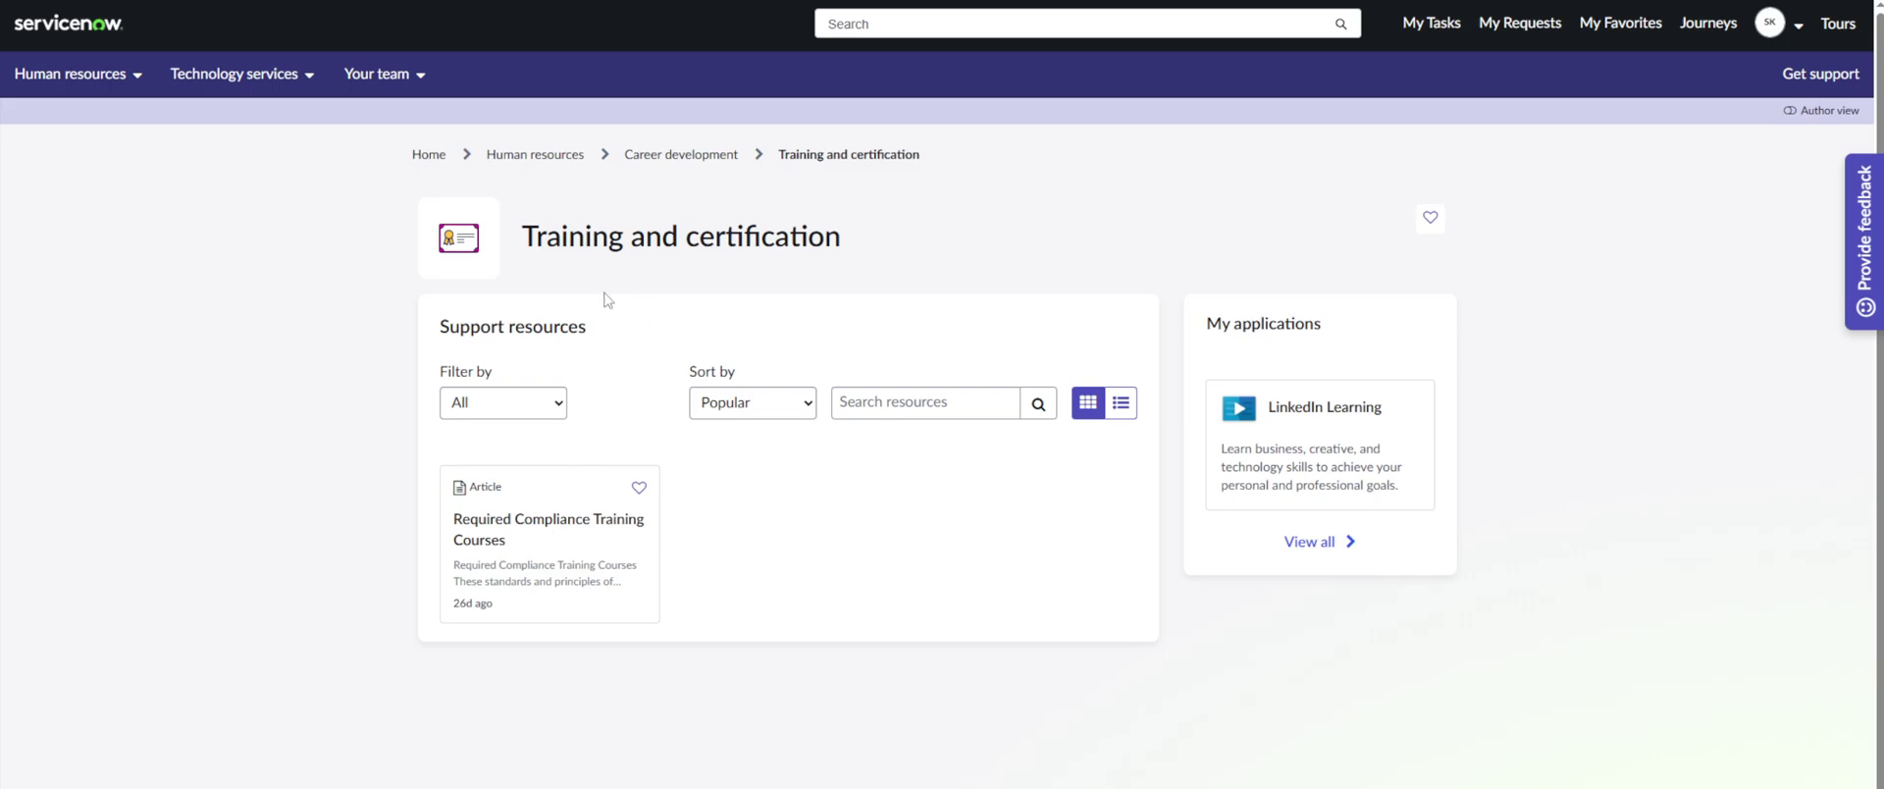
left_click_drag(531, 236, 842, 239)
left_click(881, 248)
left_click_drag(1359, 330, 1205, 338)
left_click(1331, 353)
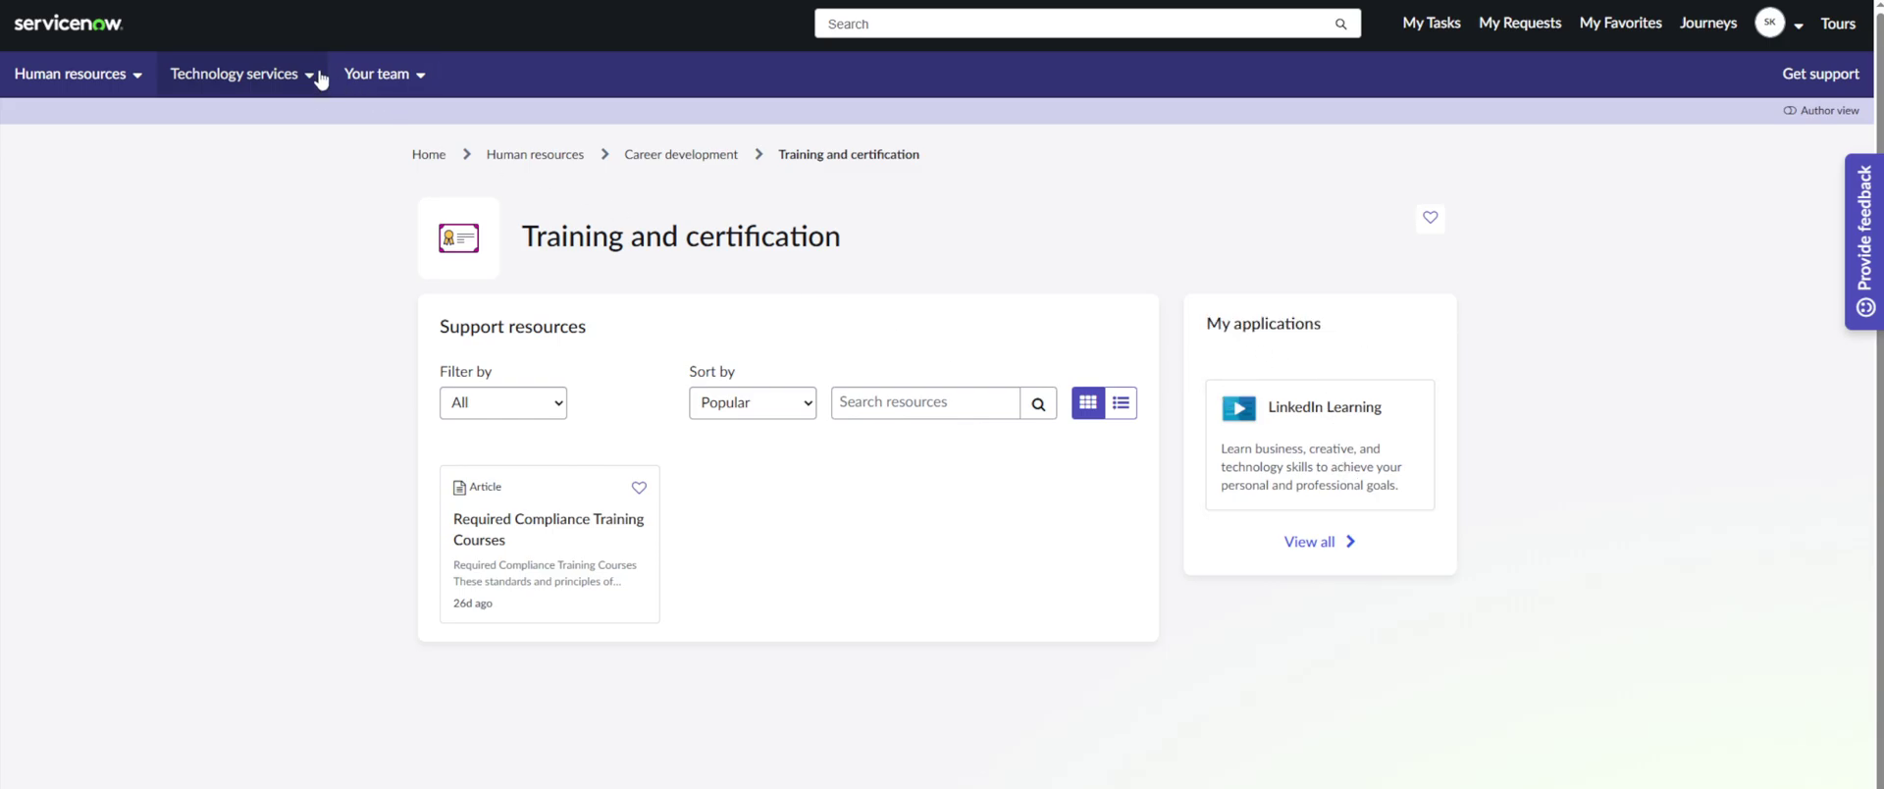
left_click(269, 88)
left_click(631, 203)
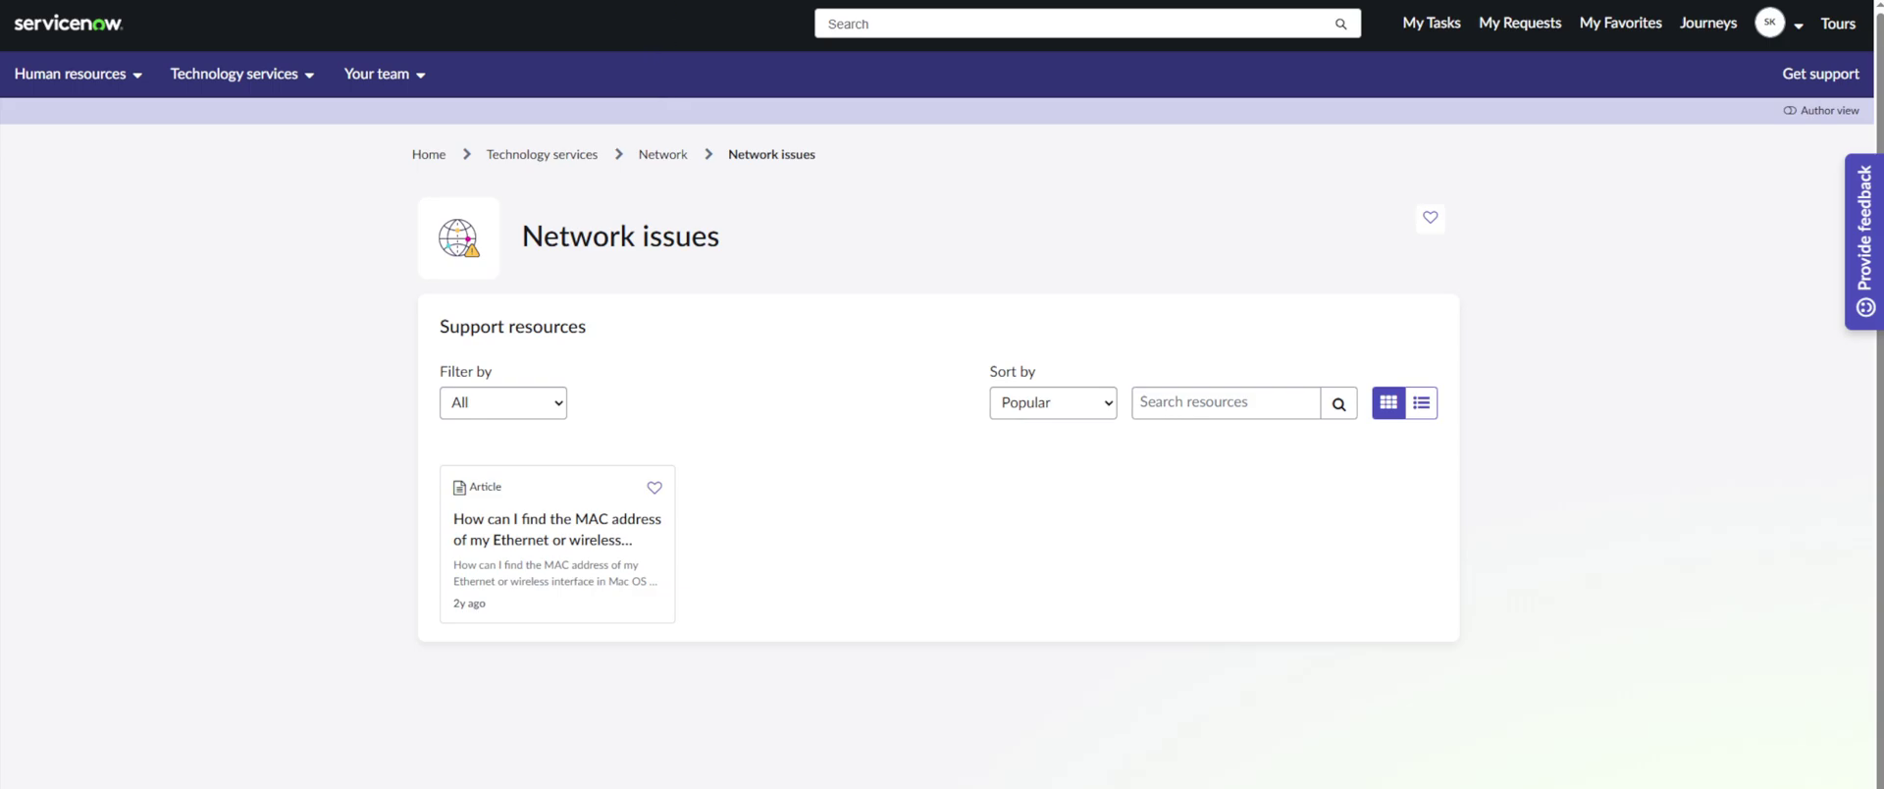
Step: In the ServiceNow admin view, find the content taxonomies and open the Risk and compliance topic of the Employee taxonomy
left_click(785, 1)
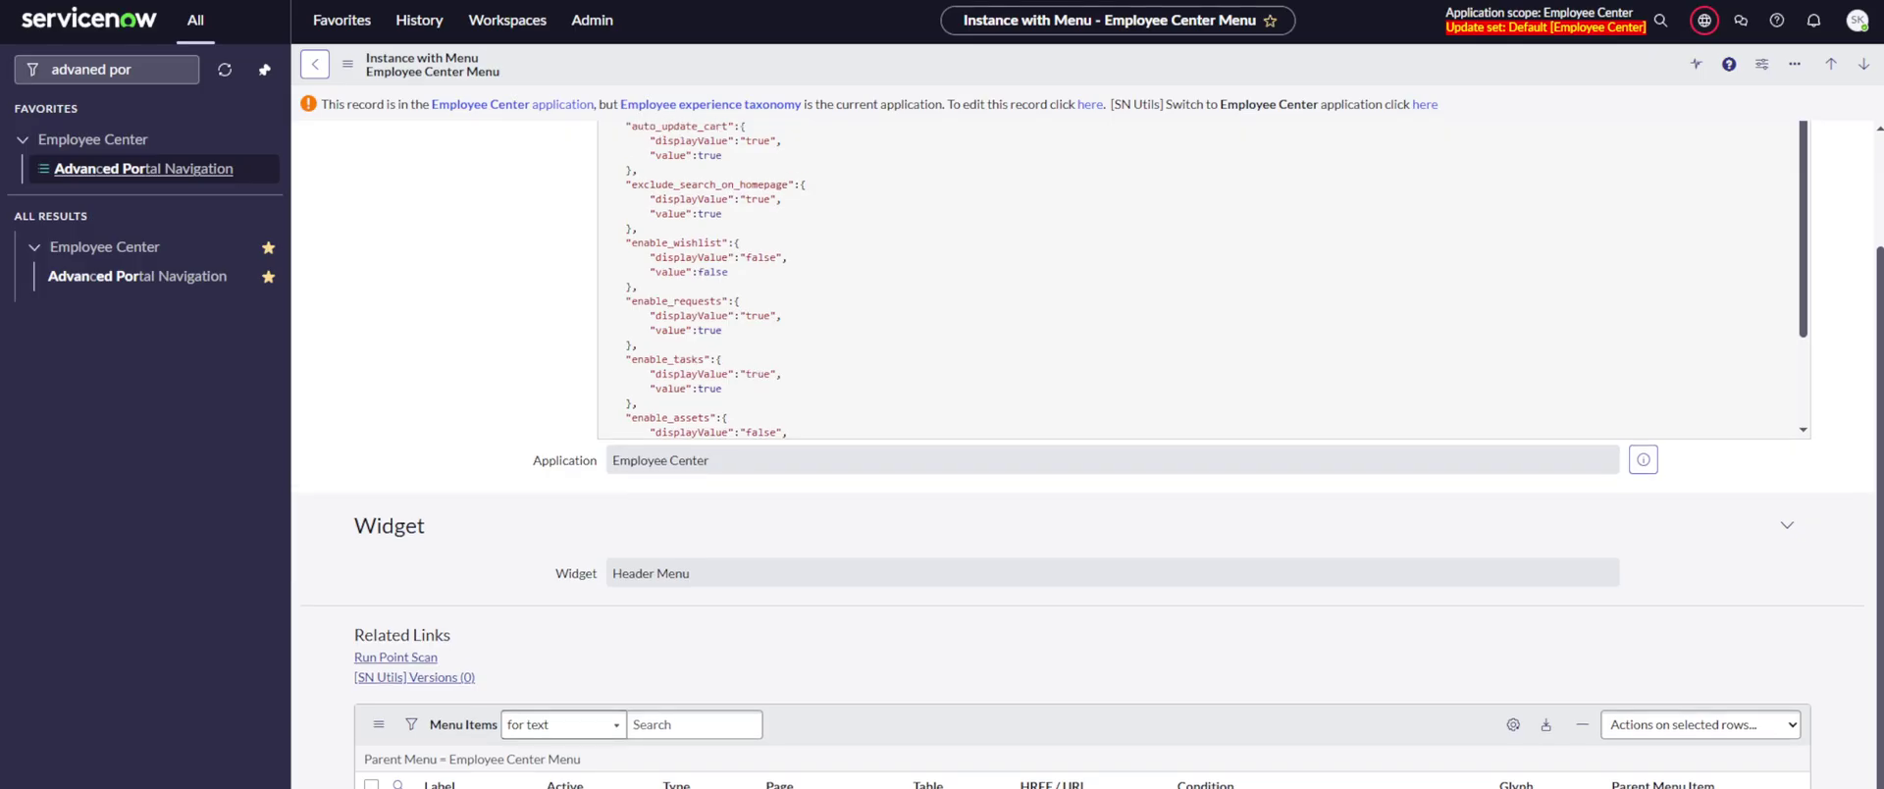
scroll(409, 280, "up", 1)
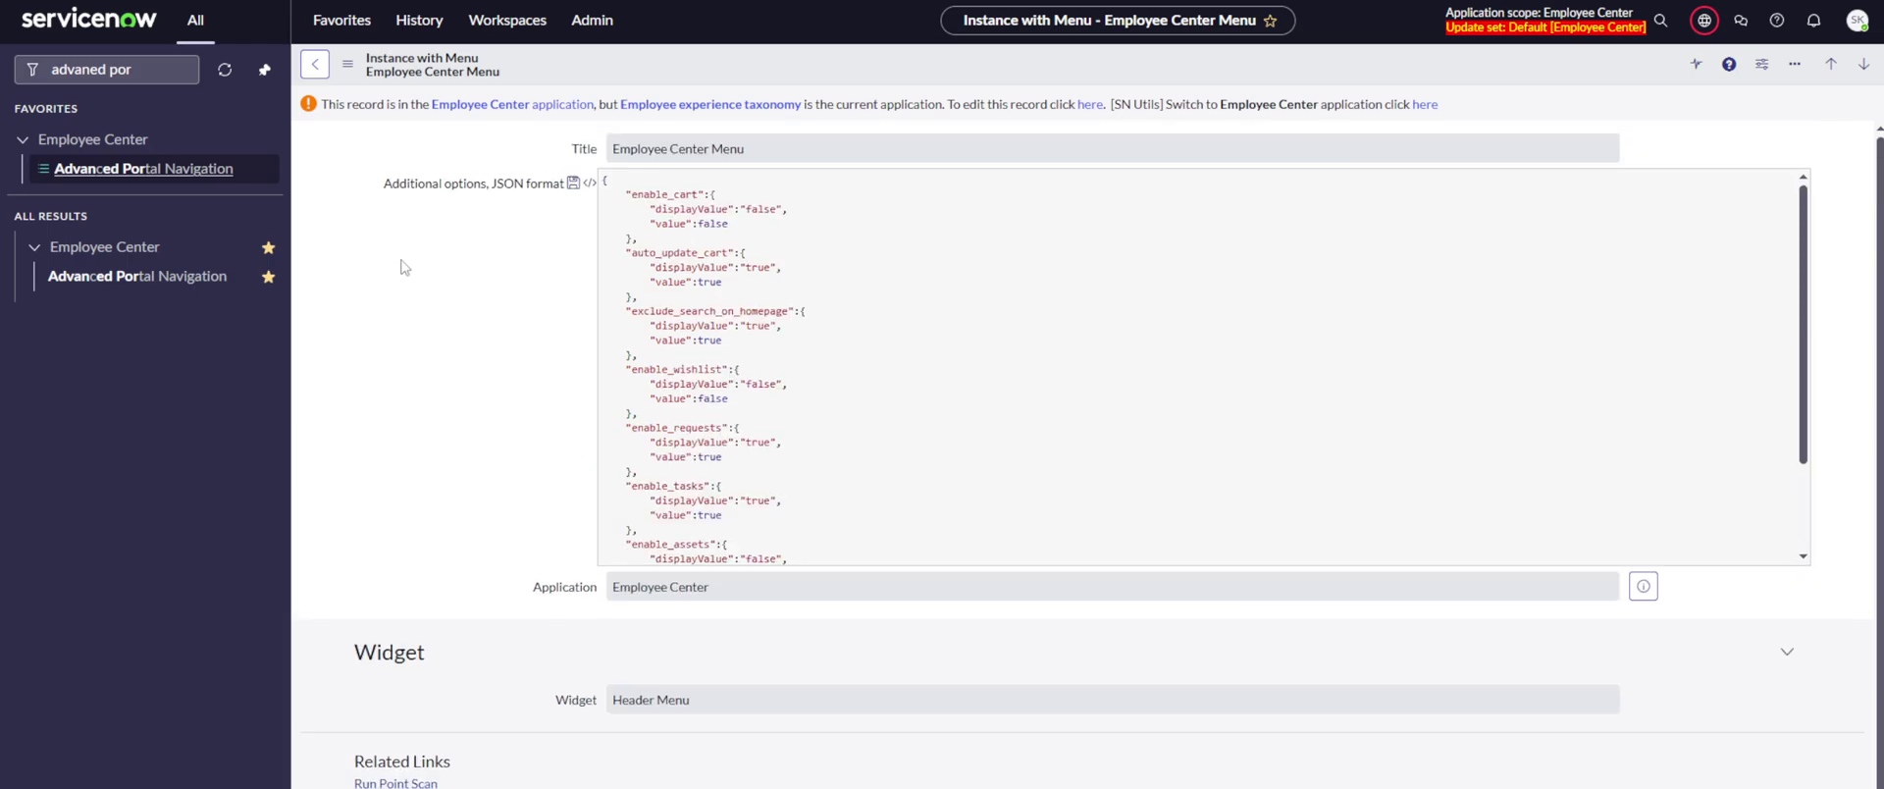
triple_click(142, 70)
type("ta")
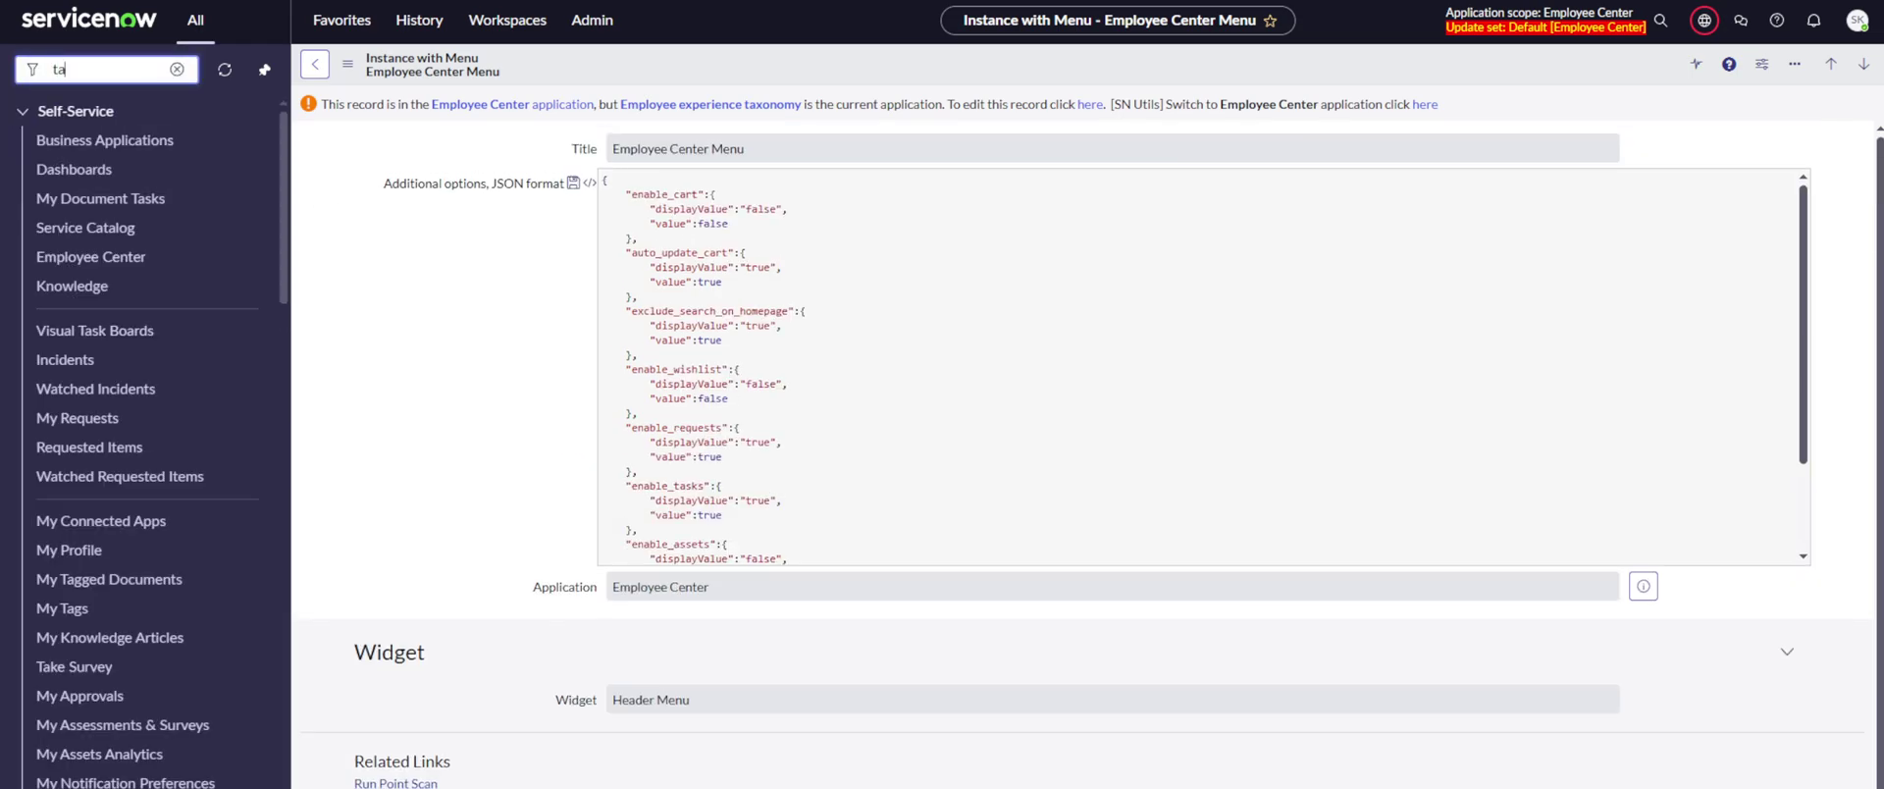
type("xono")
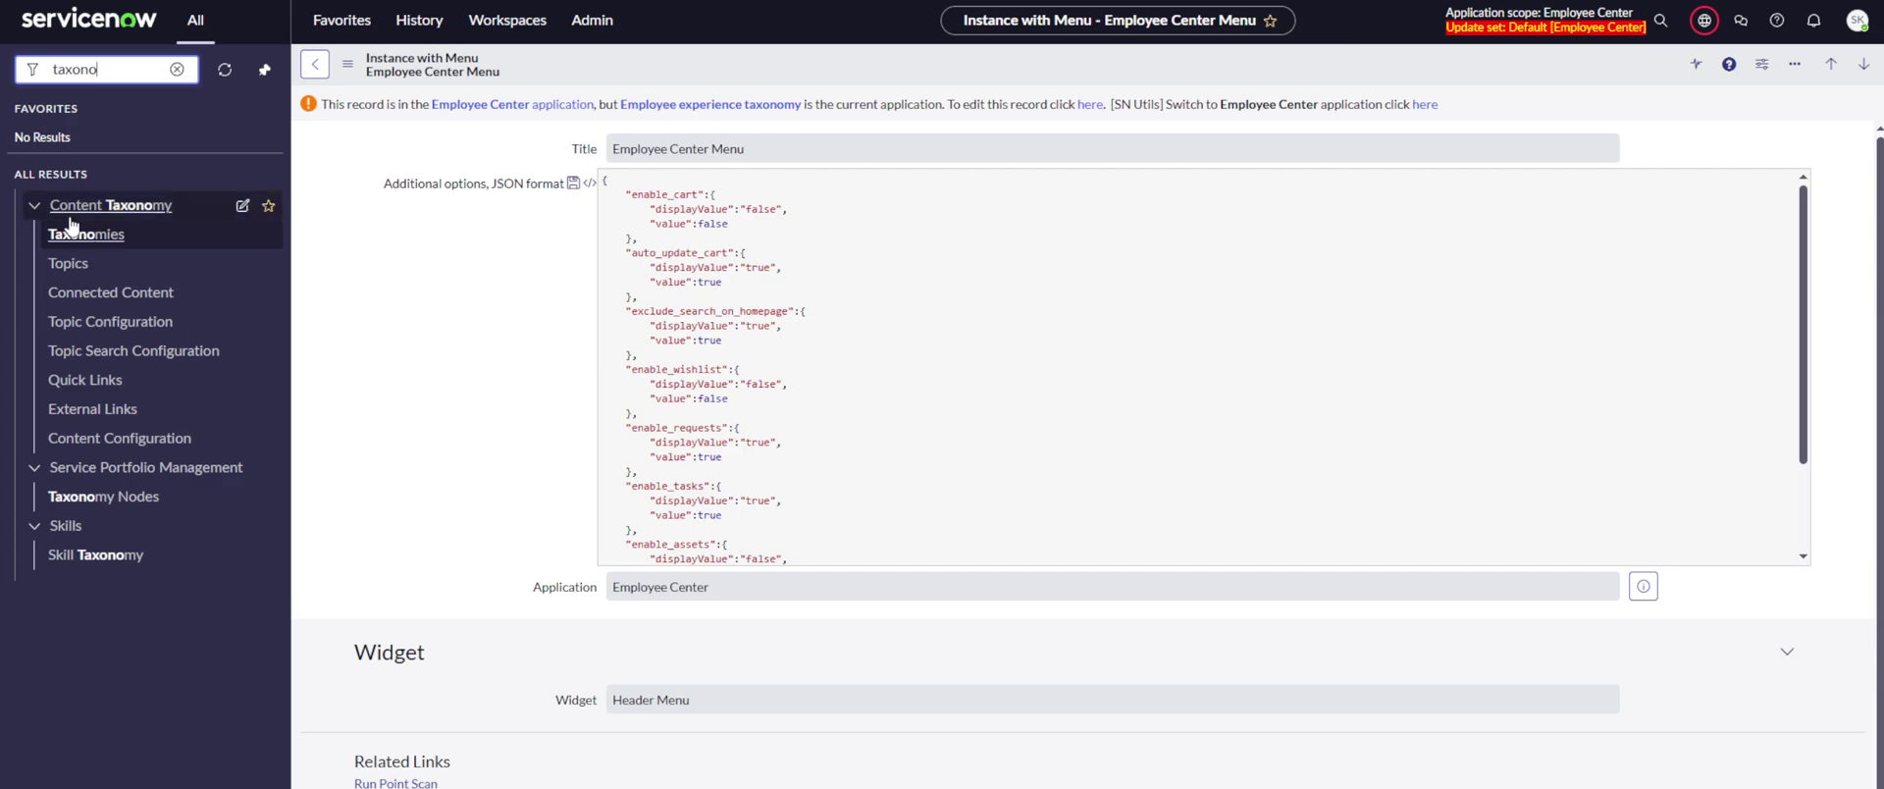
left_click(106, 245)
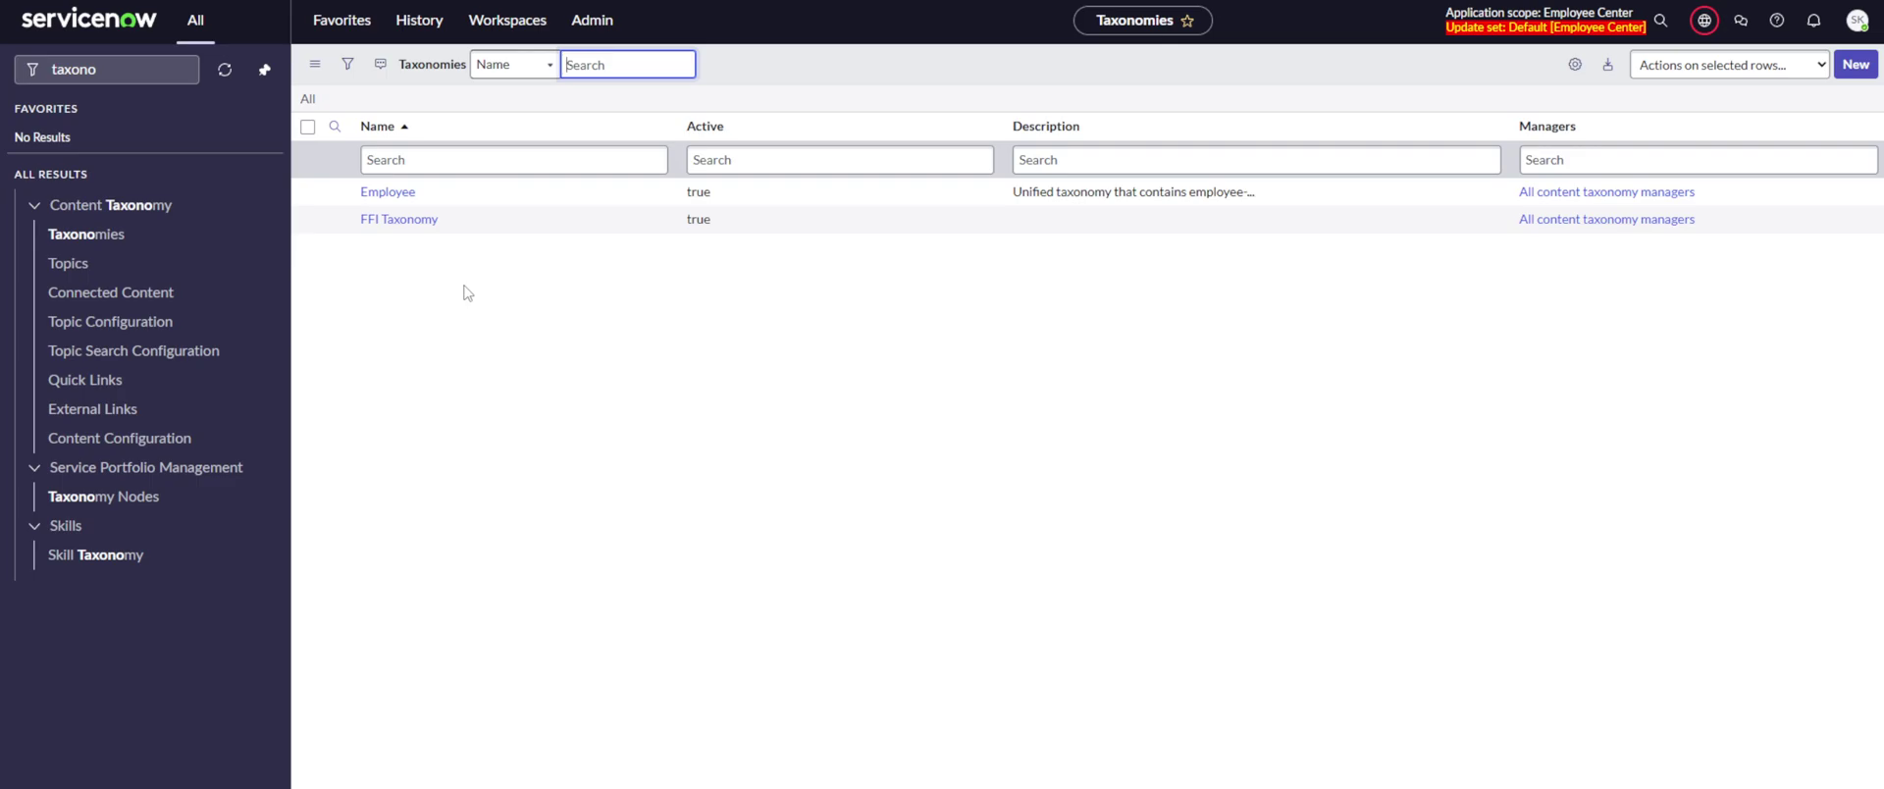
left_click(388, 192)
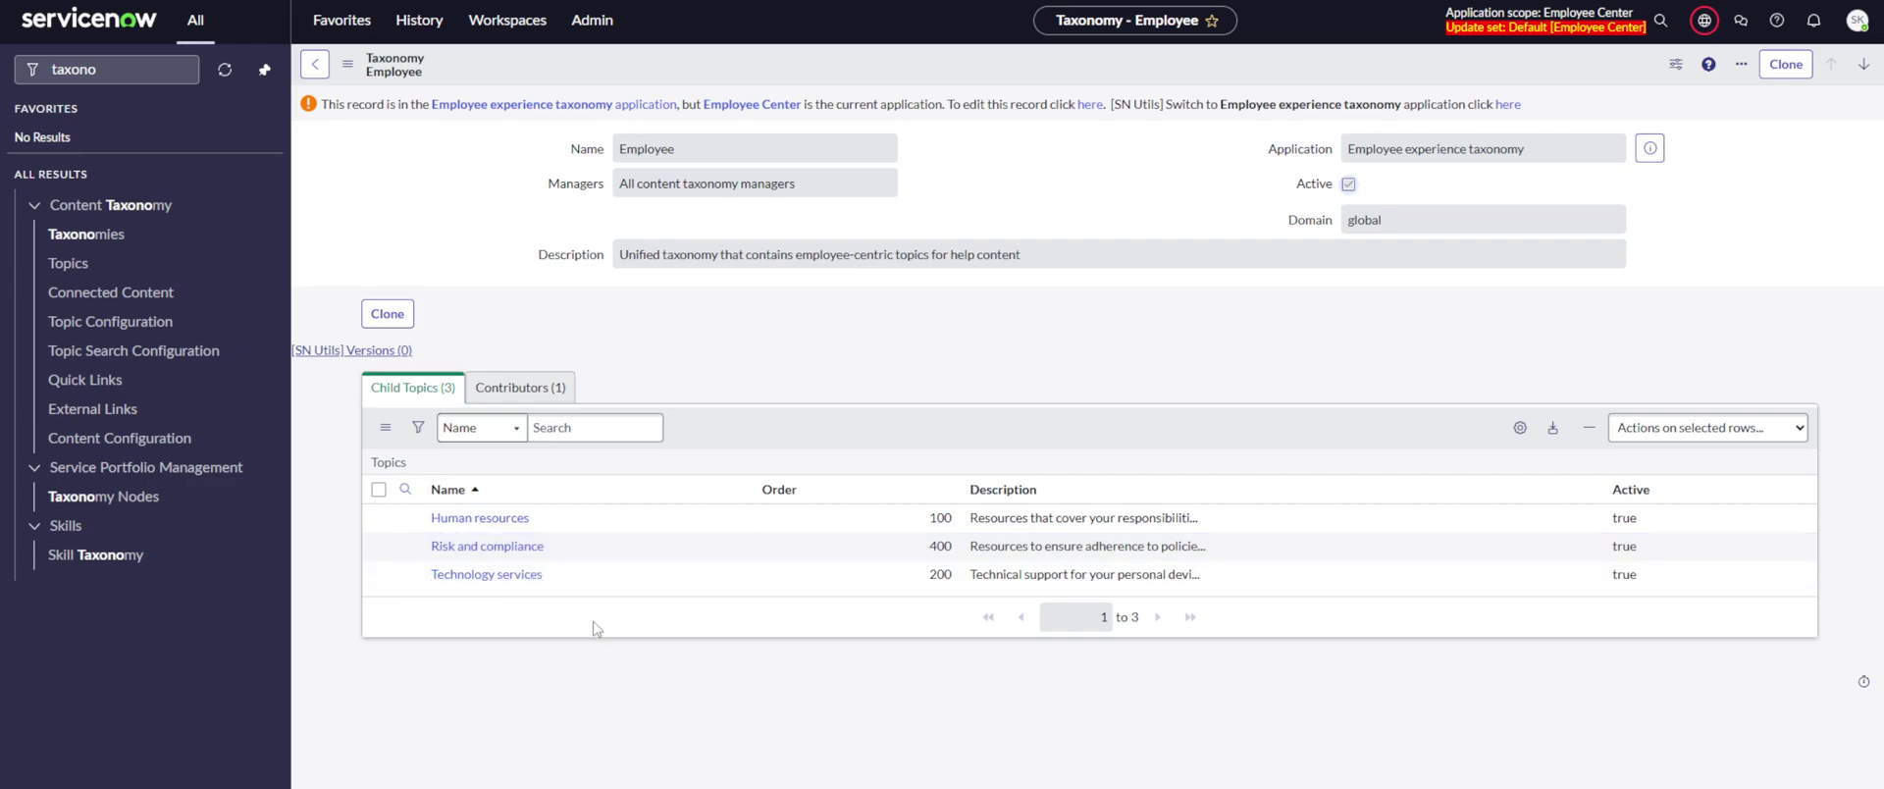
left_click(495, 547)
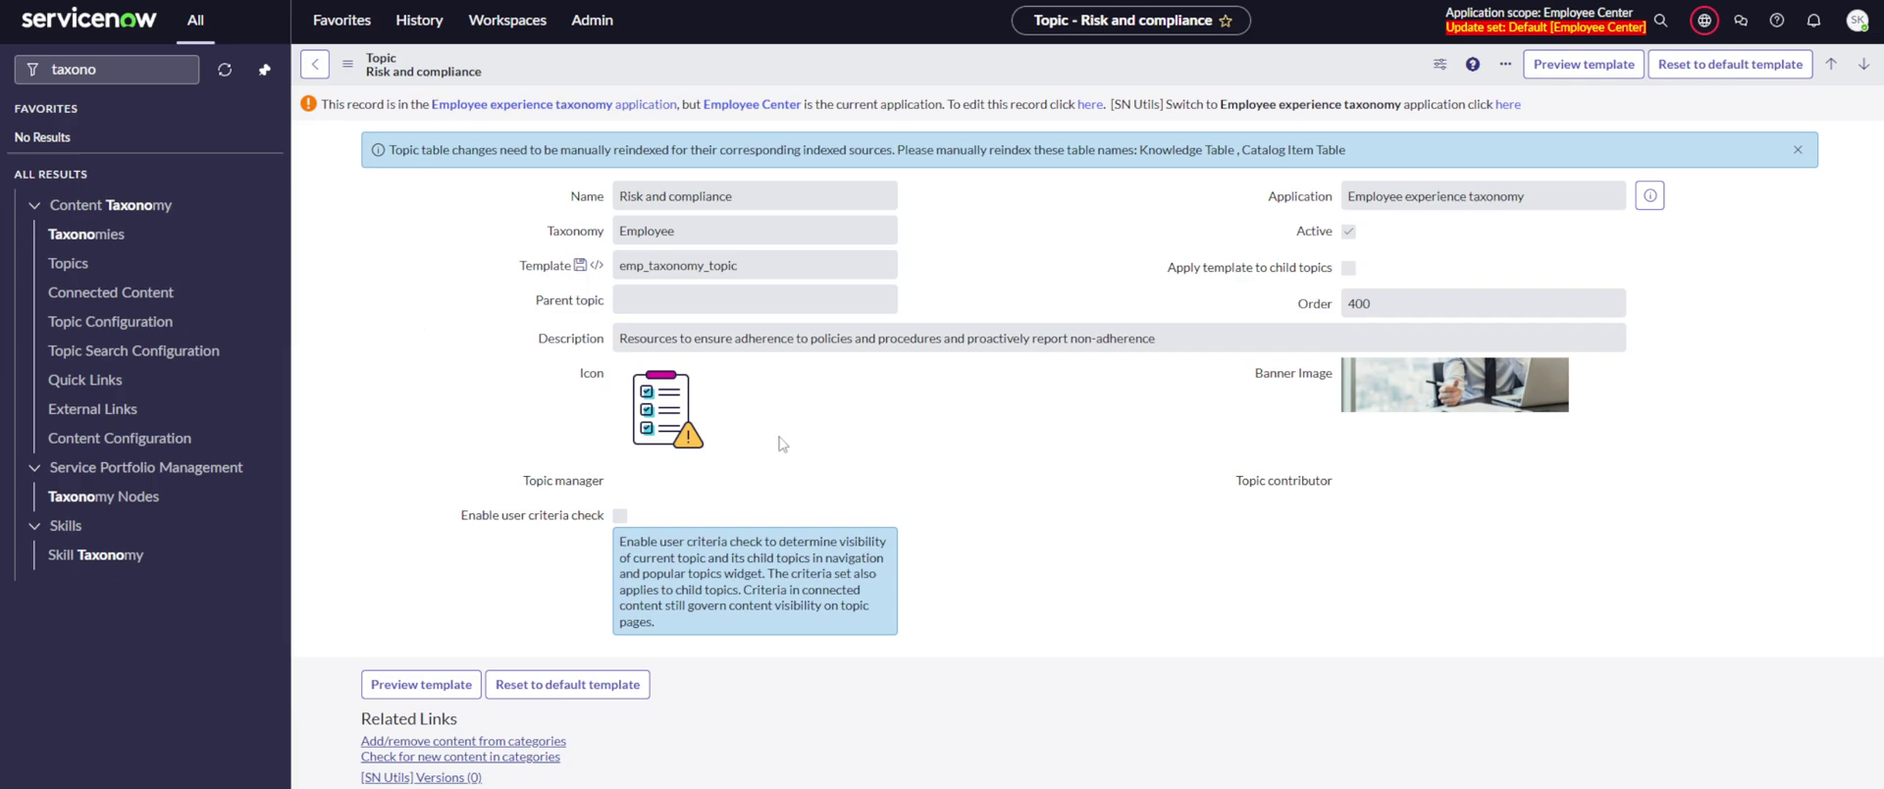
Step: Open the Employee Center record from the Service Portal list of portals and examine its assigned taxonomy
left_click(102, 71)
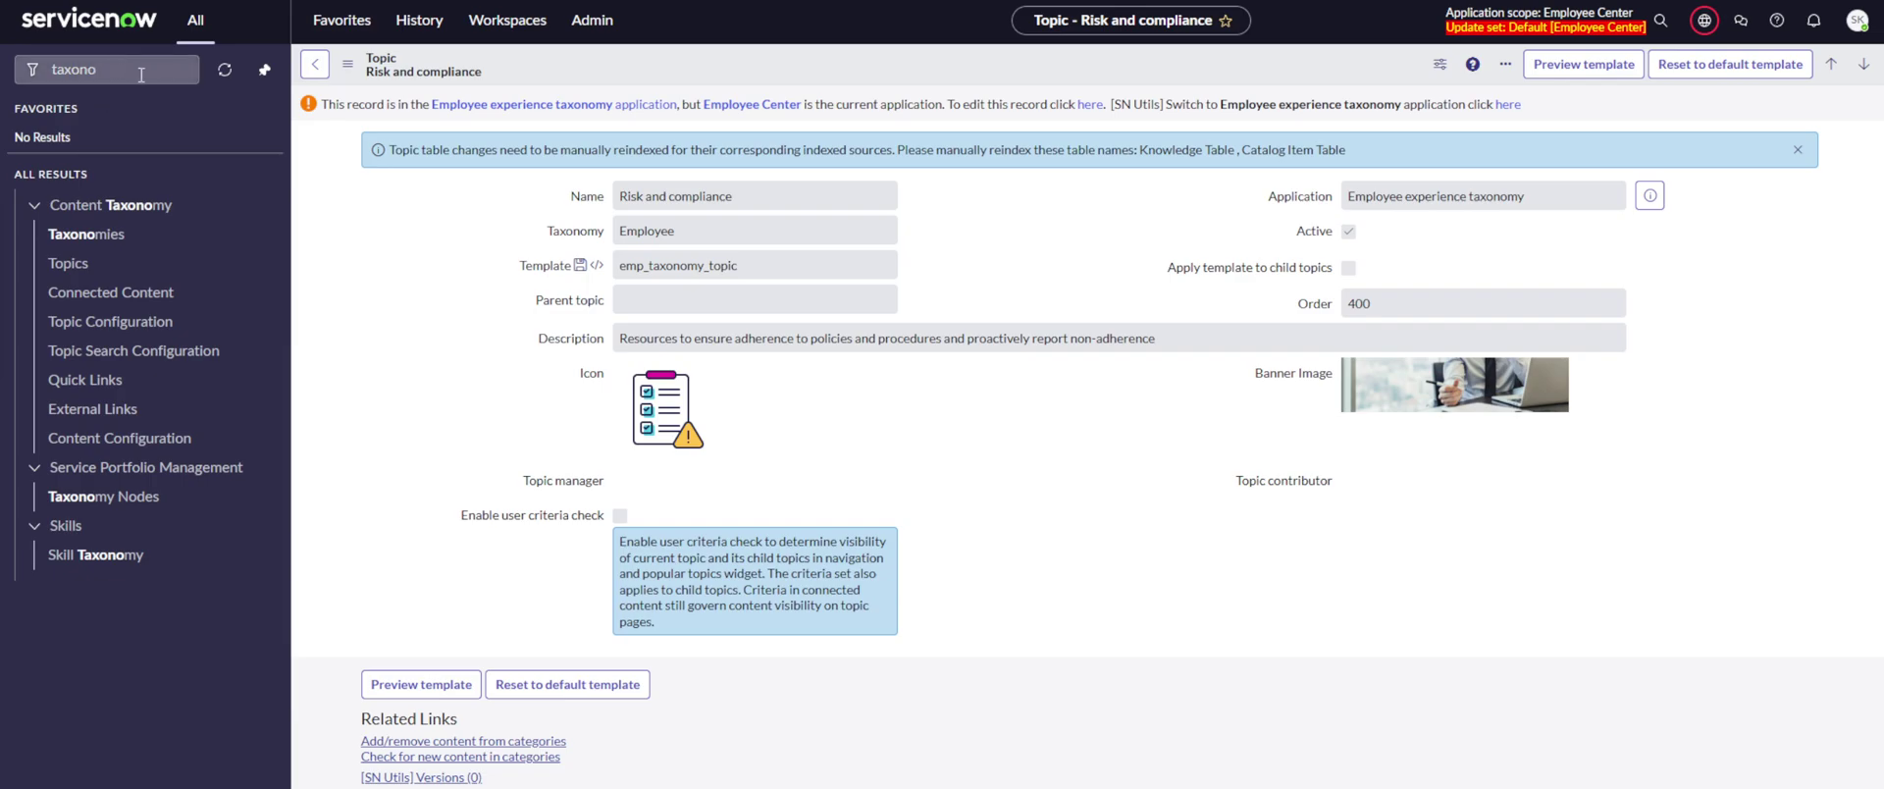
key("ctrl+a")
type("po")
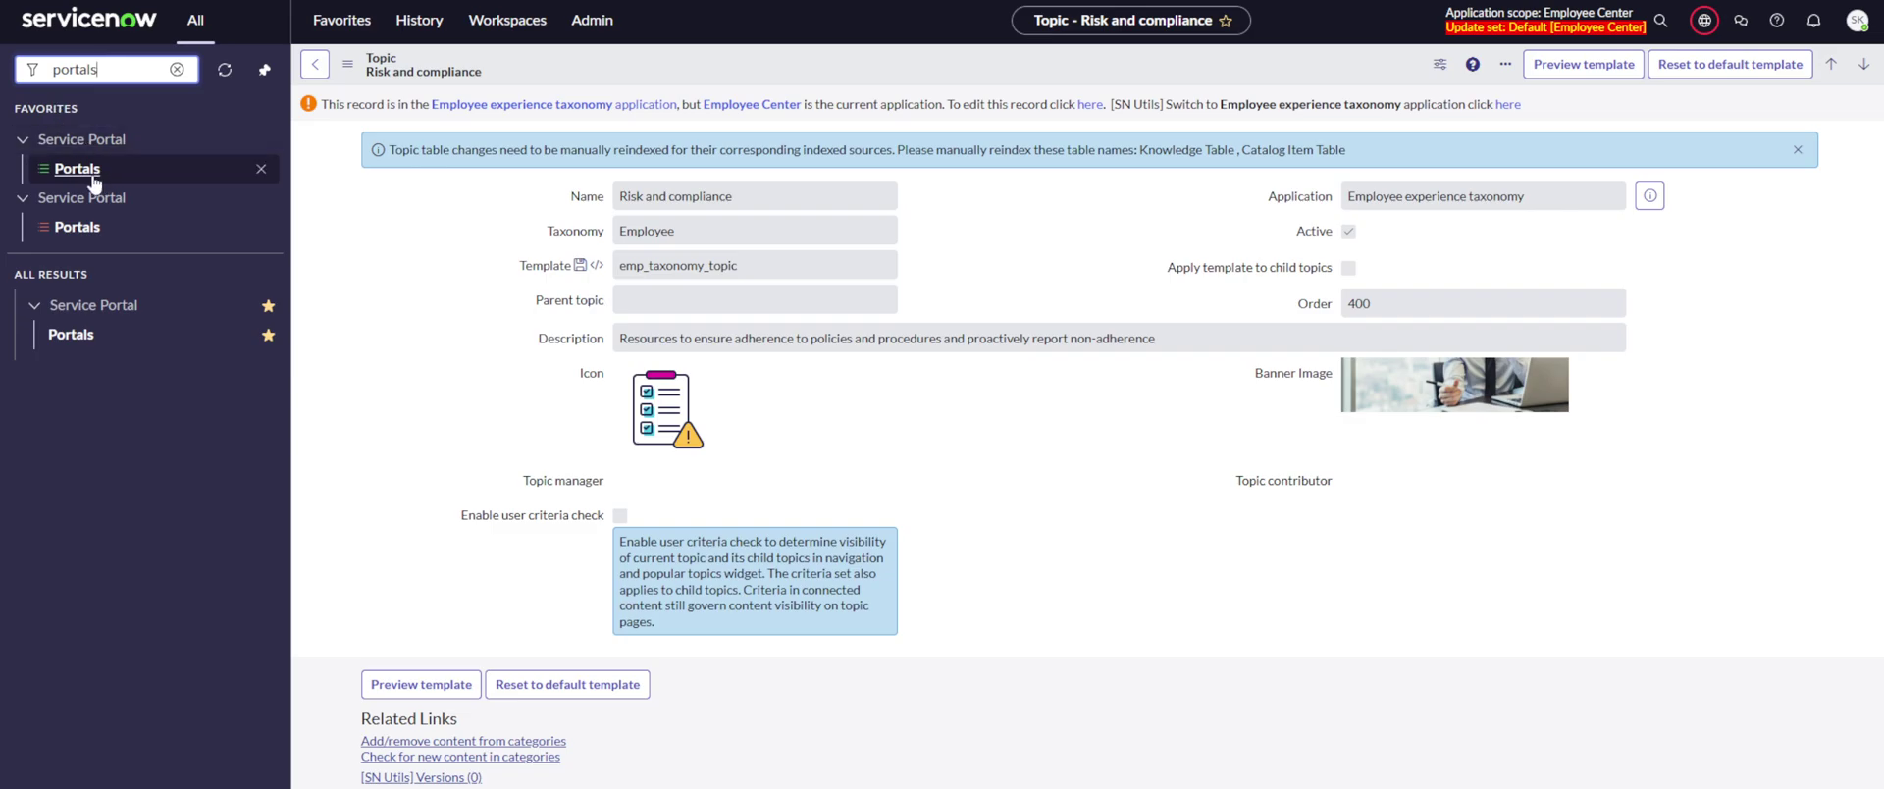
key("Down")
key("Return")
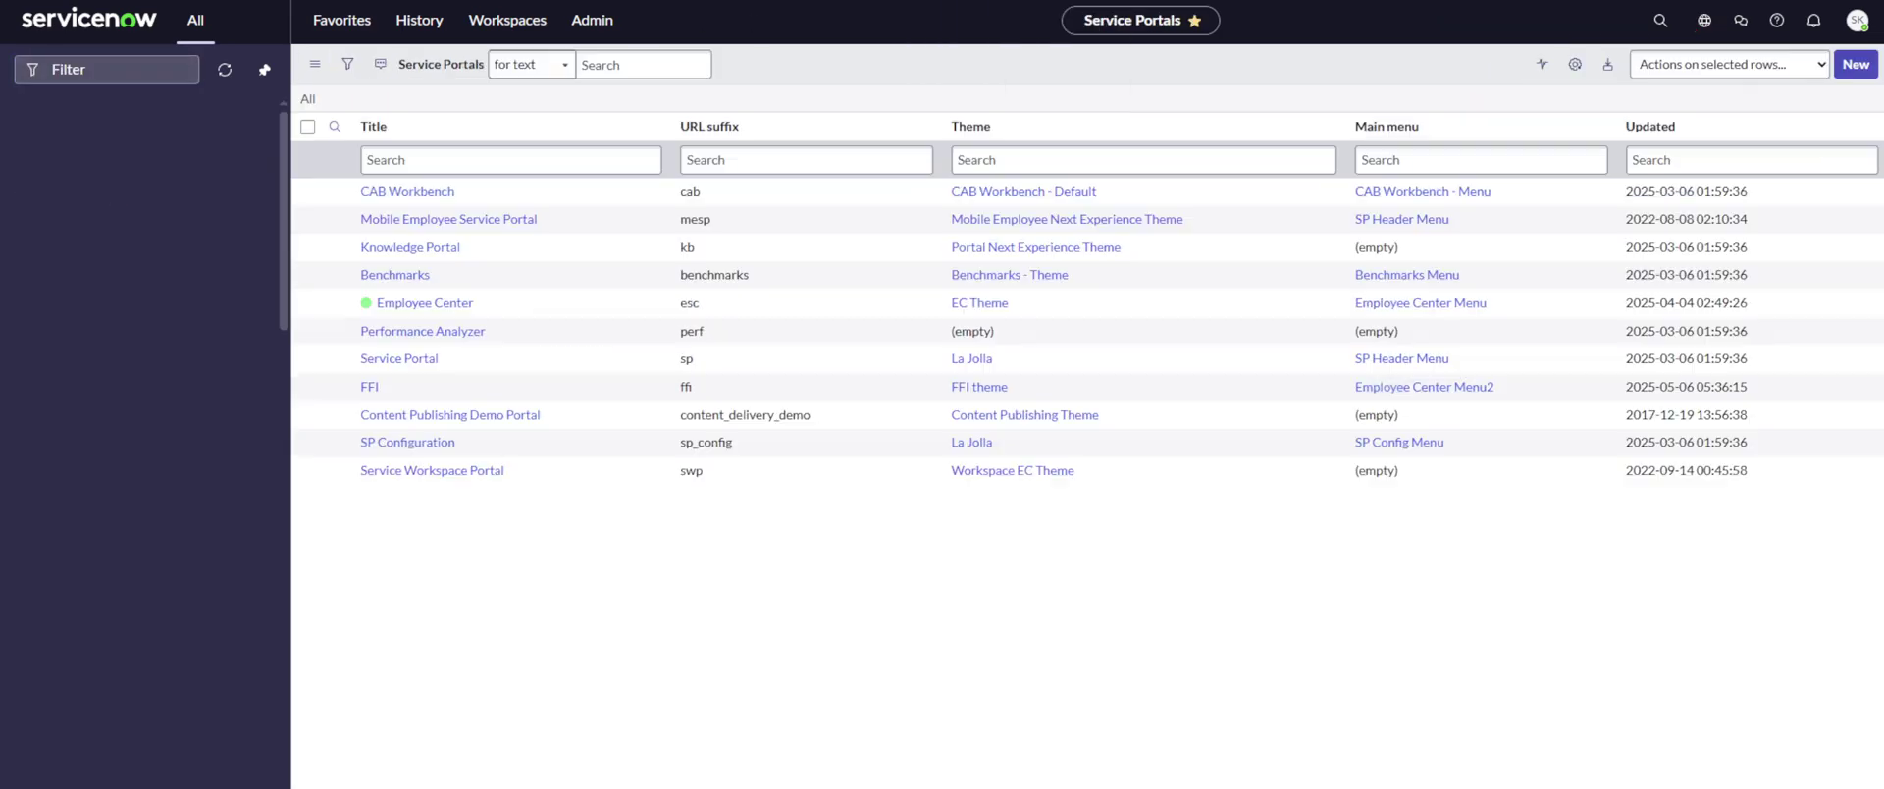
left_click(432, 311)
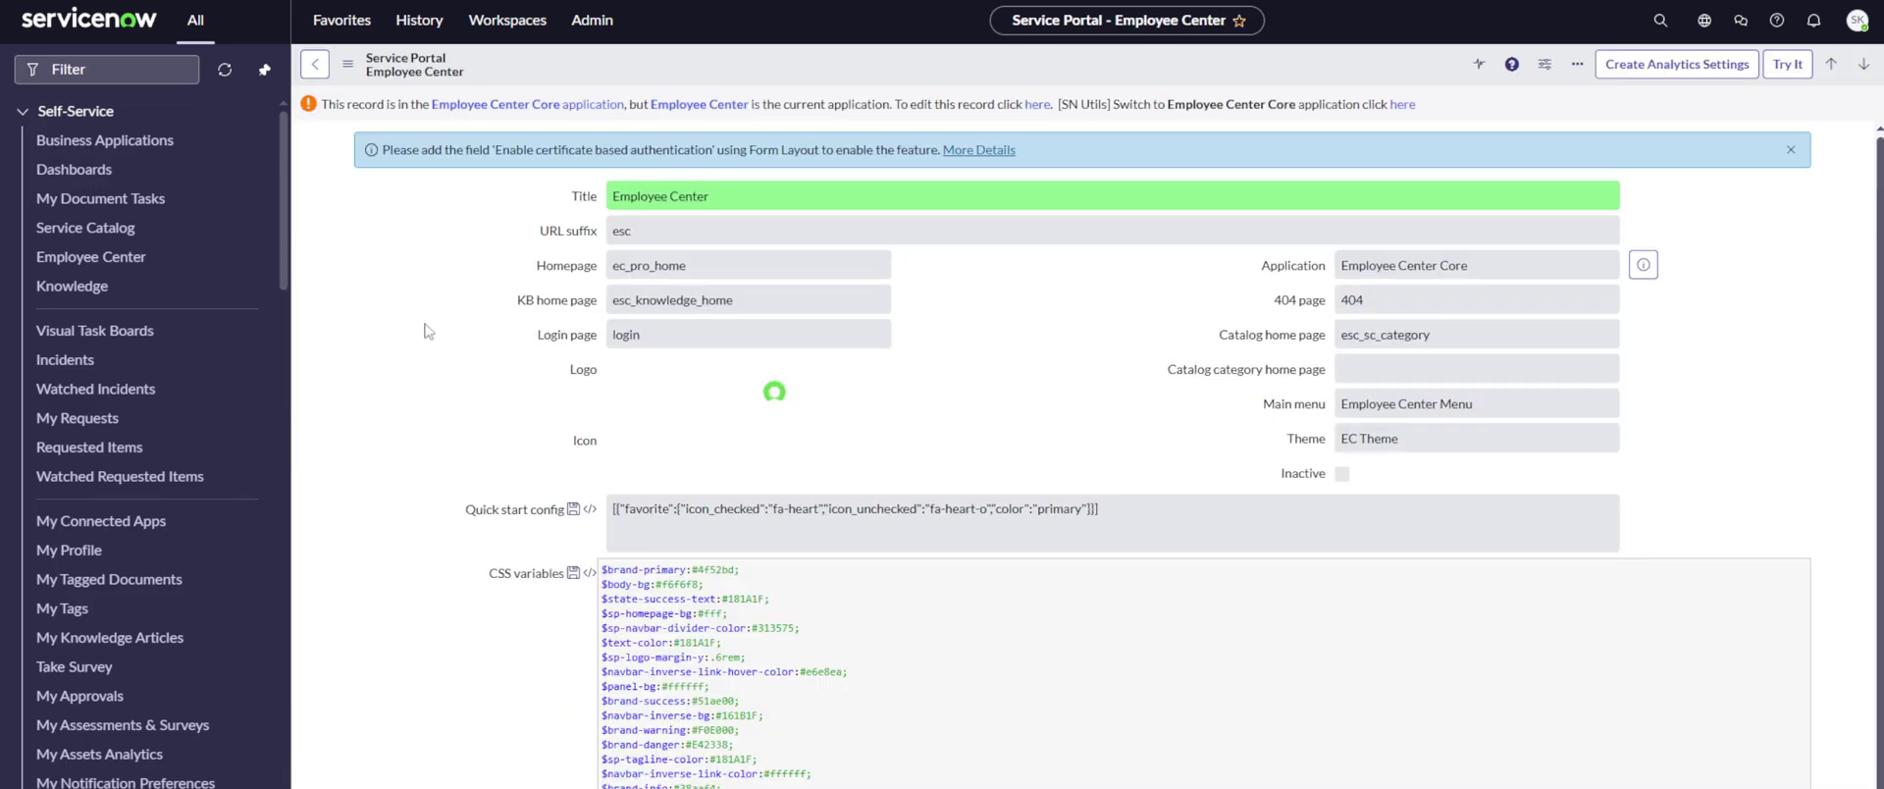
scroll(427, 312, "down", 5)
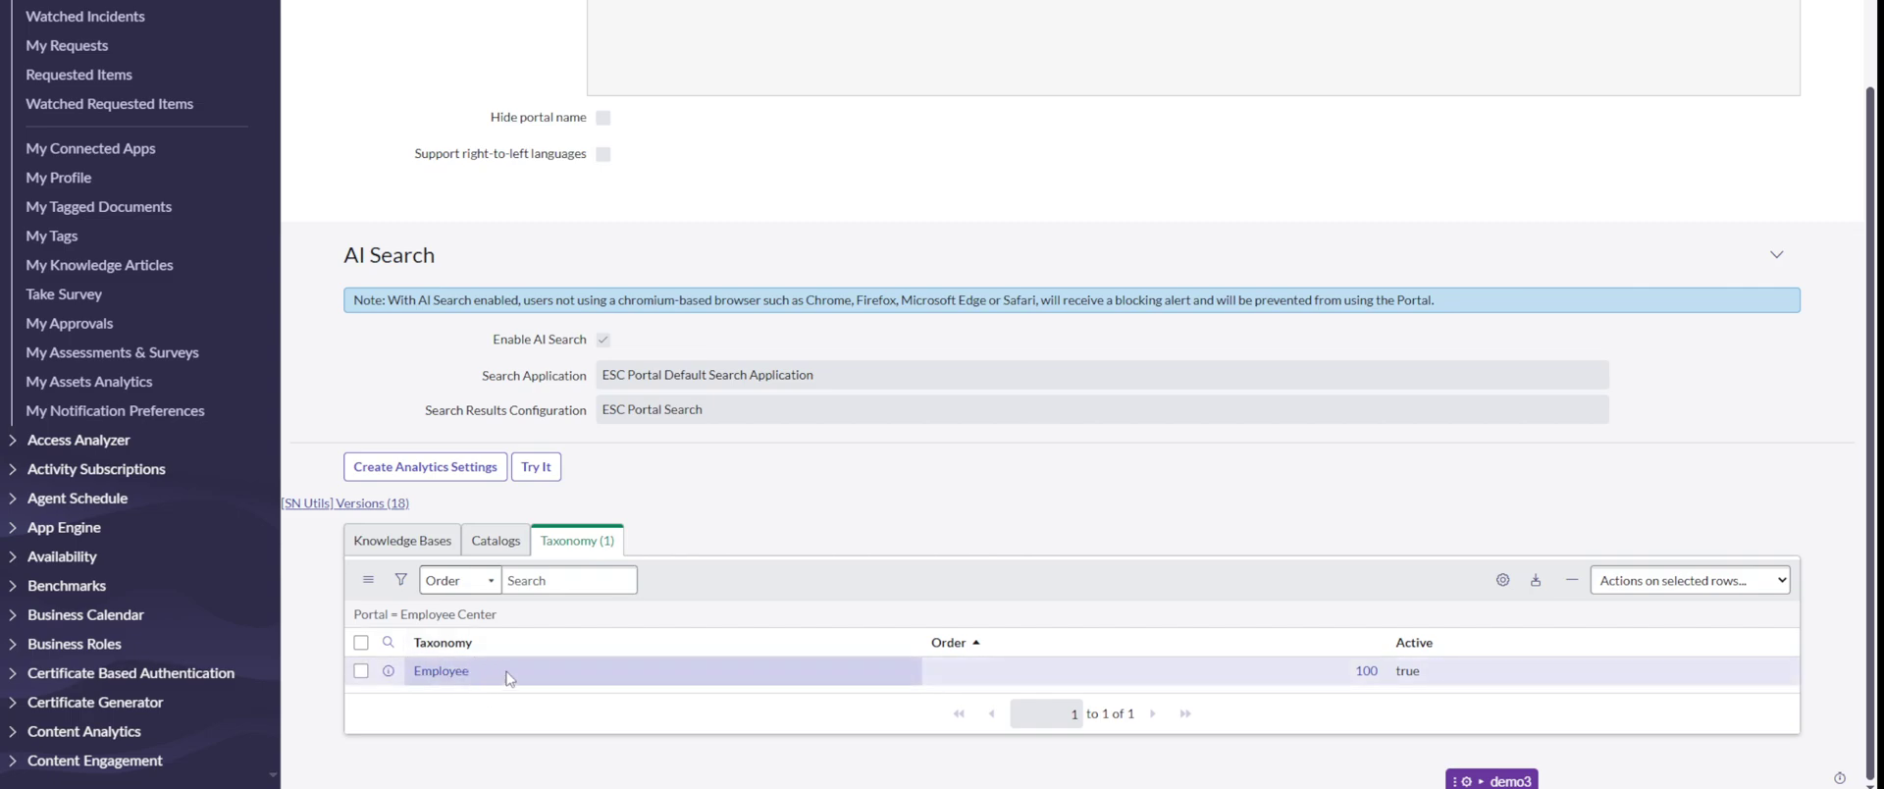
scroll(791, 520, "up", 15)
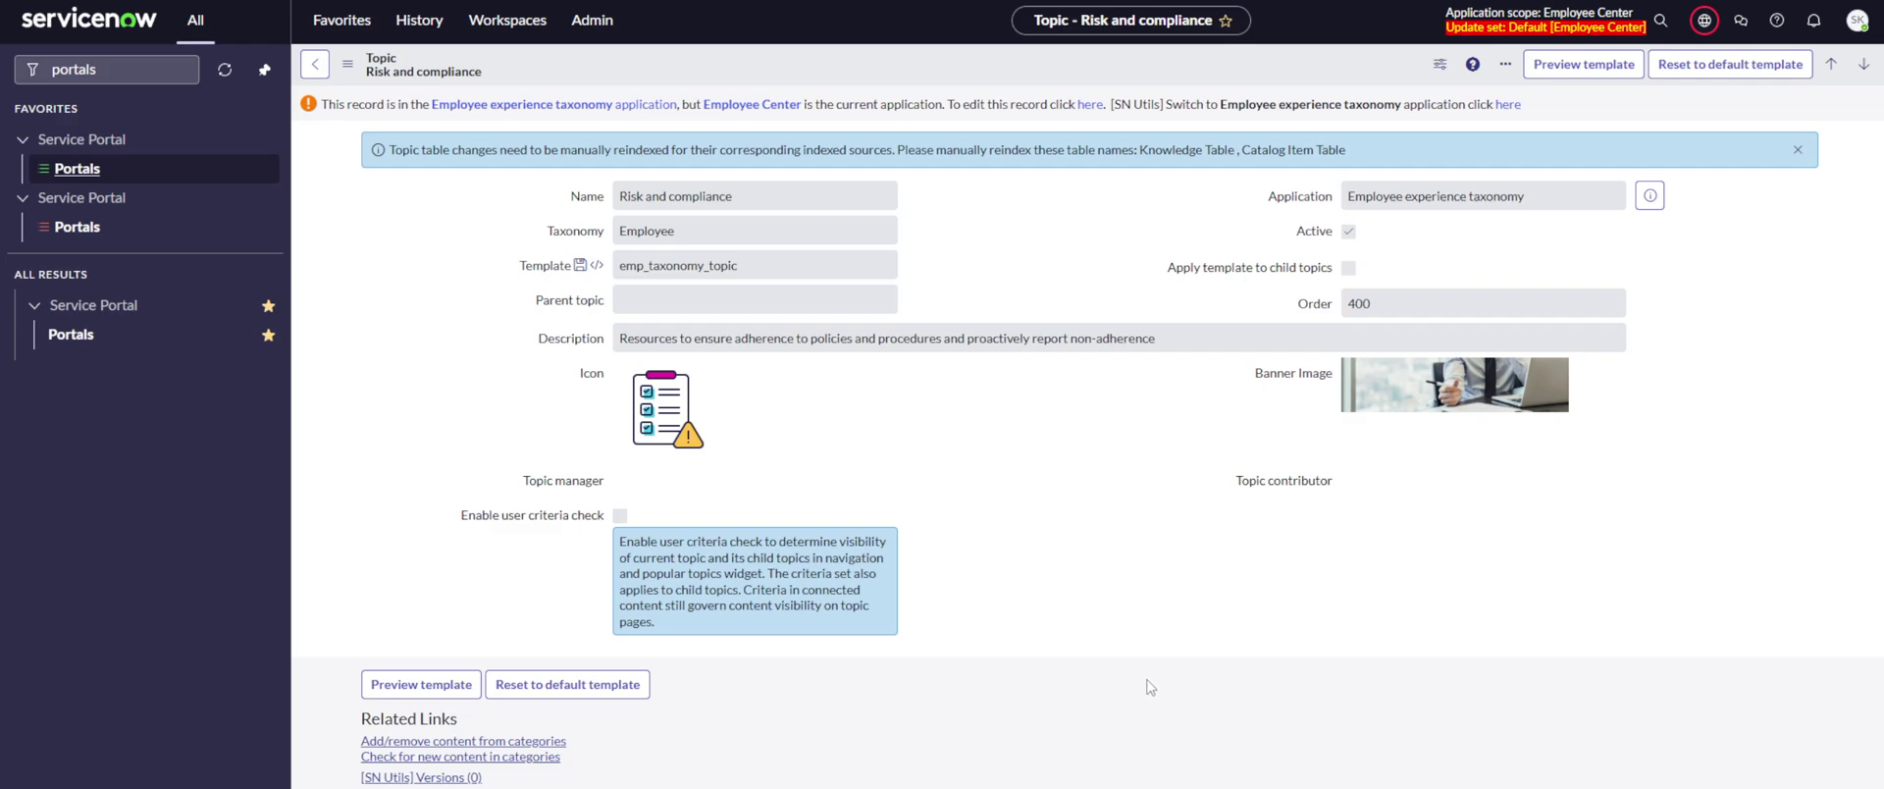
Step: Switch the Risk and compliance topic to the Employee experience taxonomy application and pick knowledge article KB0110011 for a new connected content entry
left_click(1508, 105)
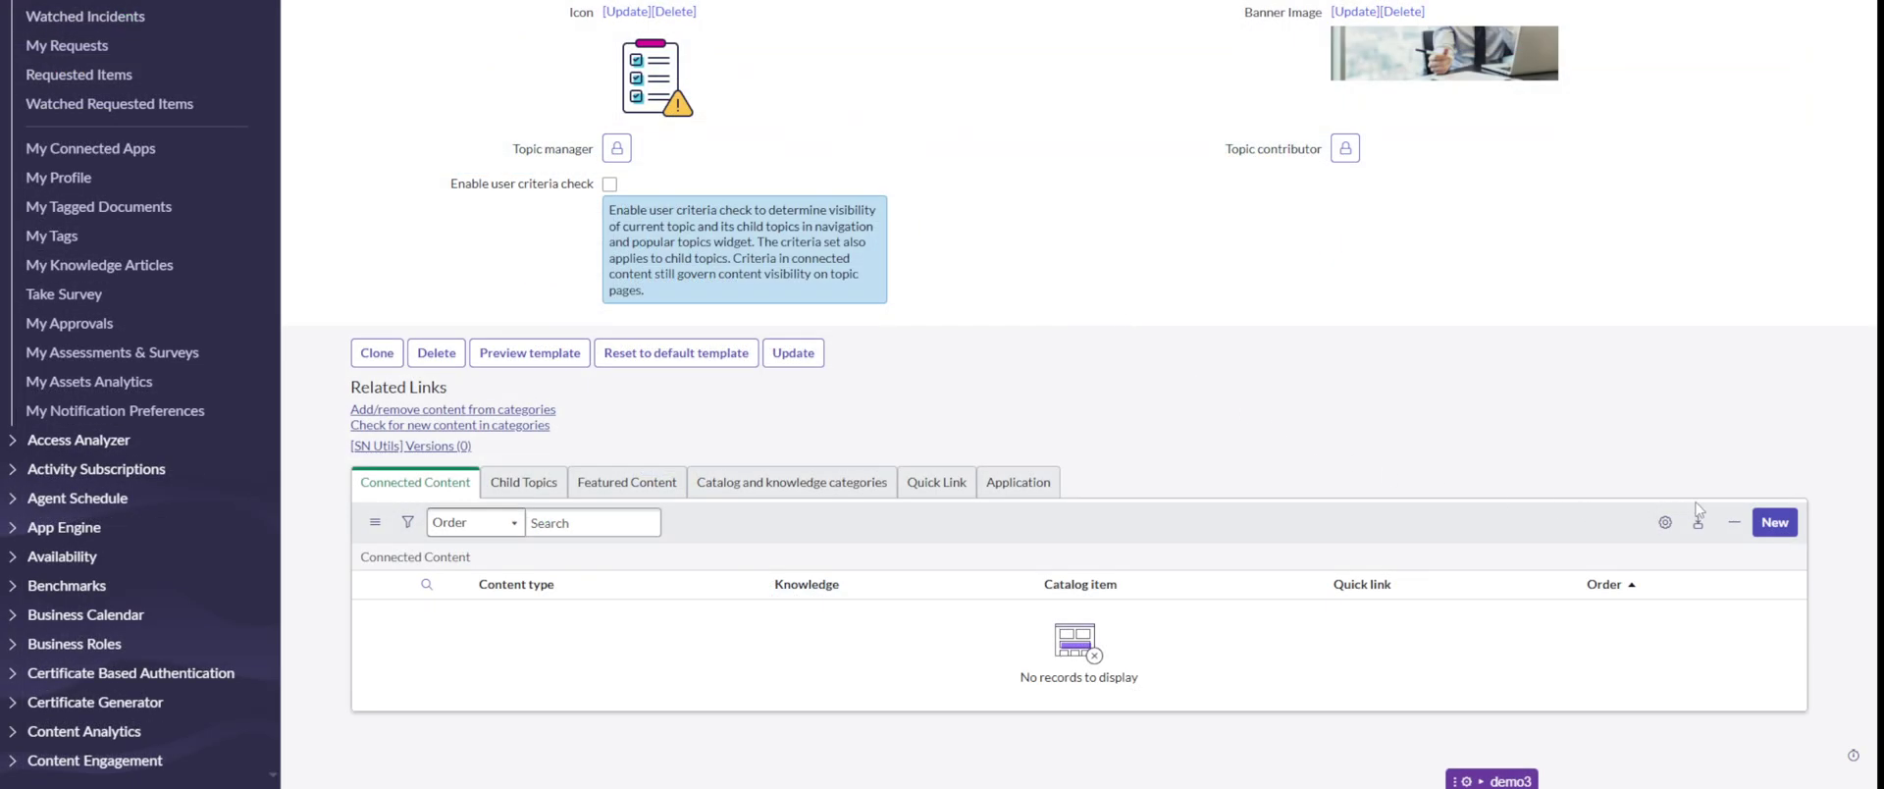
left_click(1775, 522)
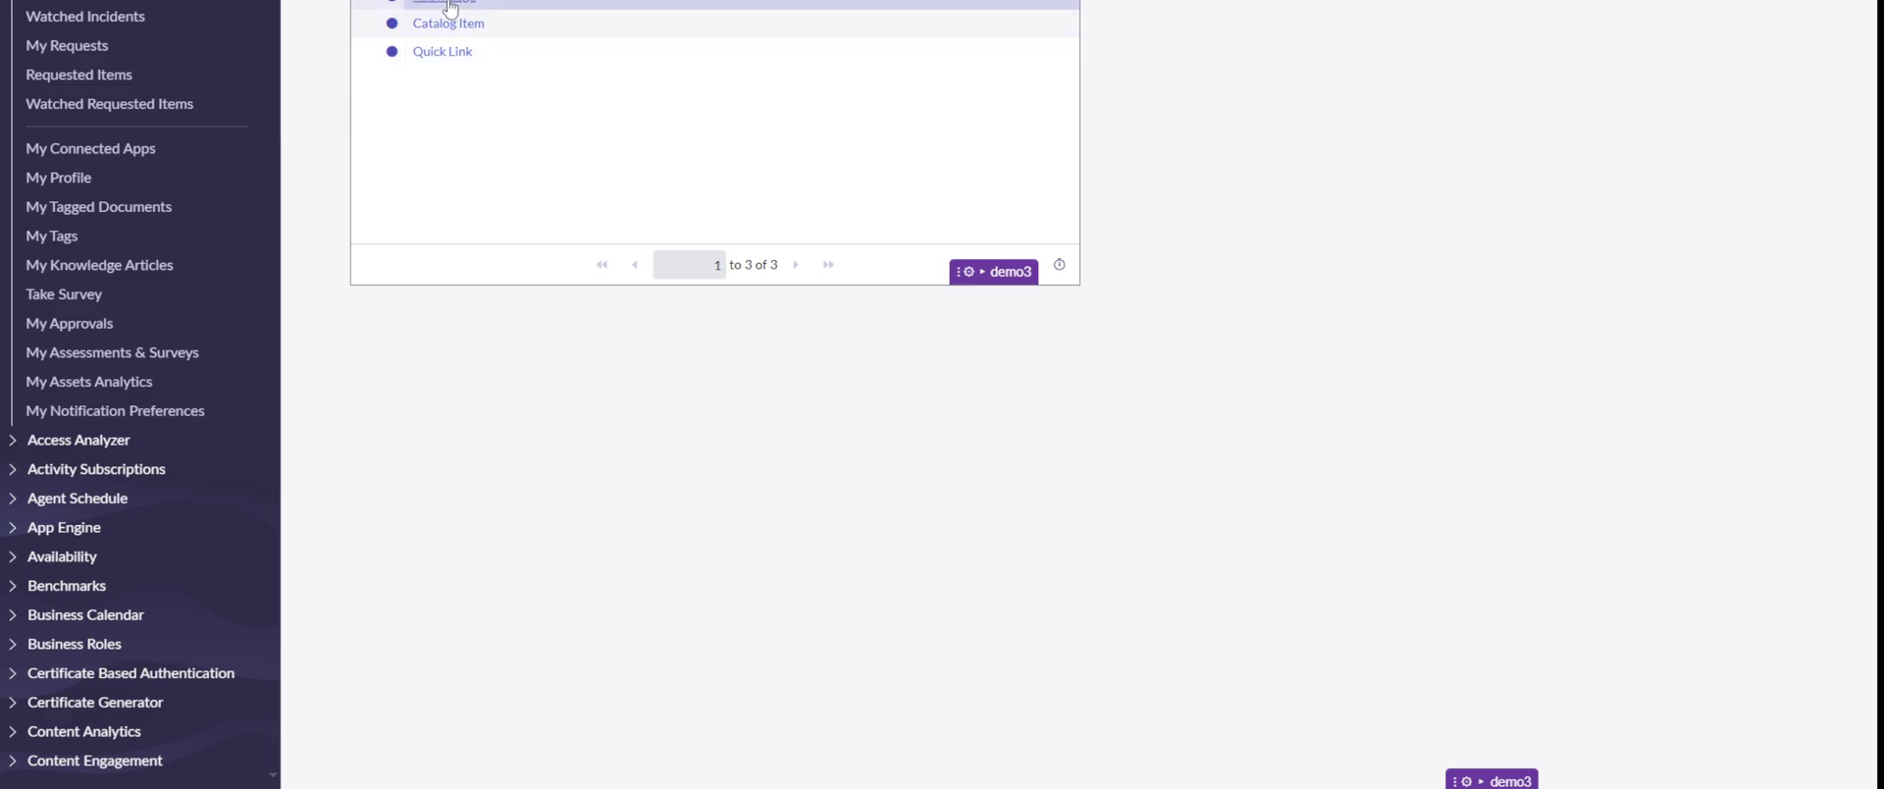
left_click(444, 4)
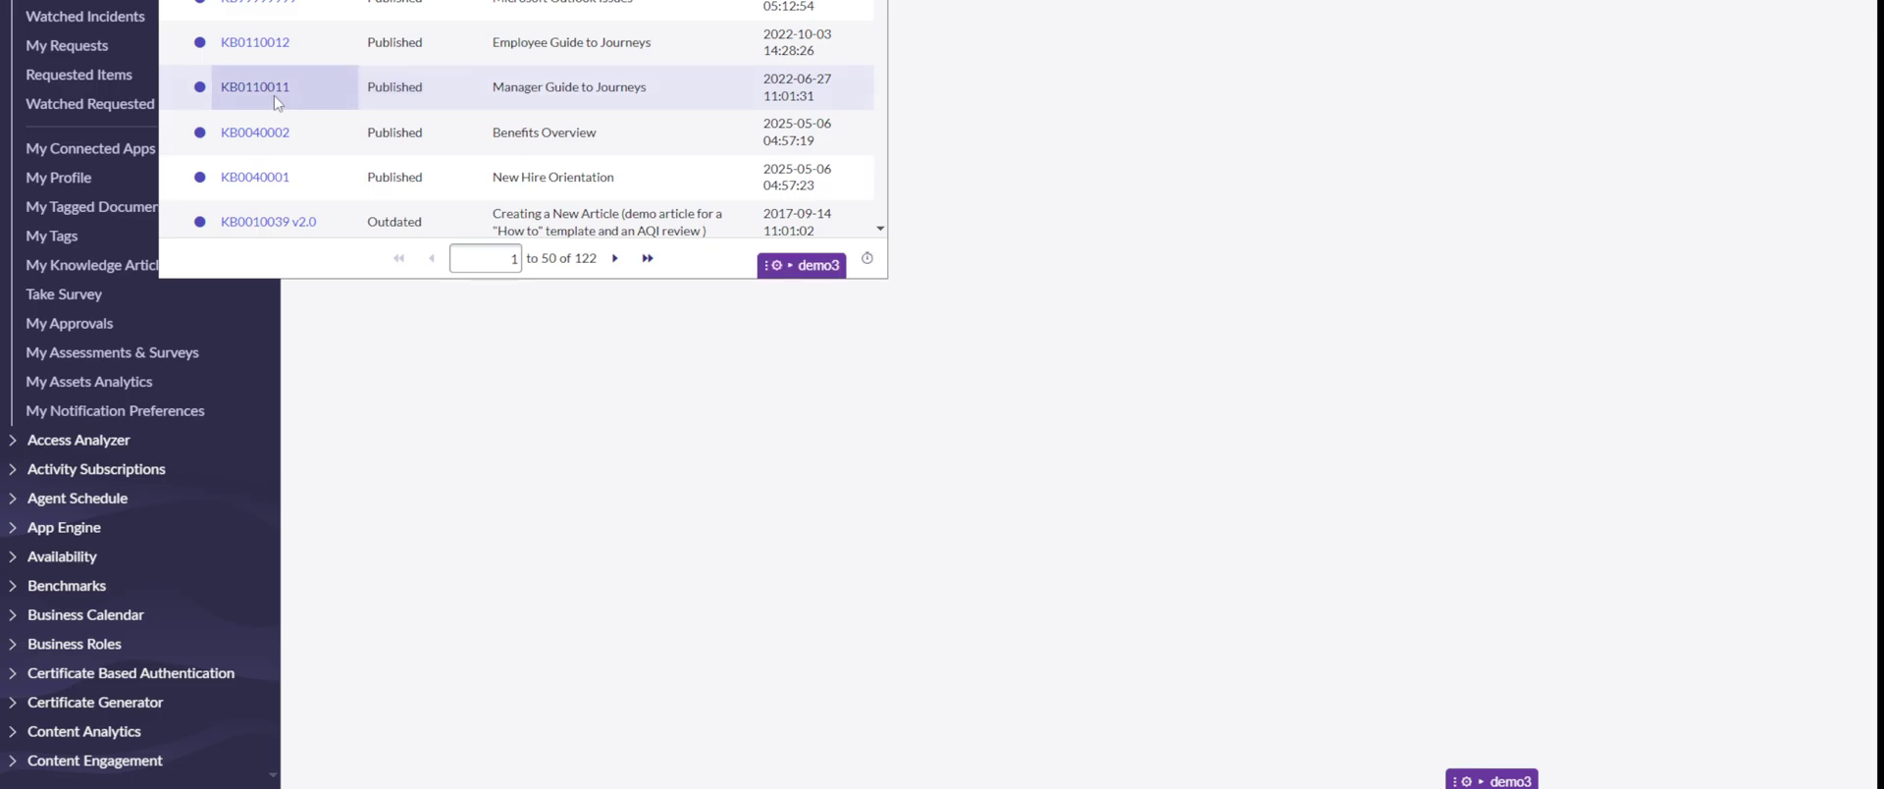
left_click(274, 96)
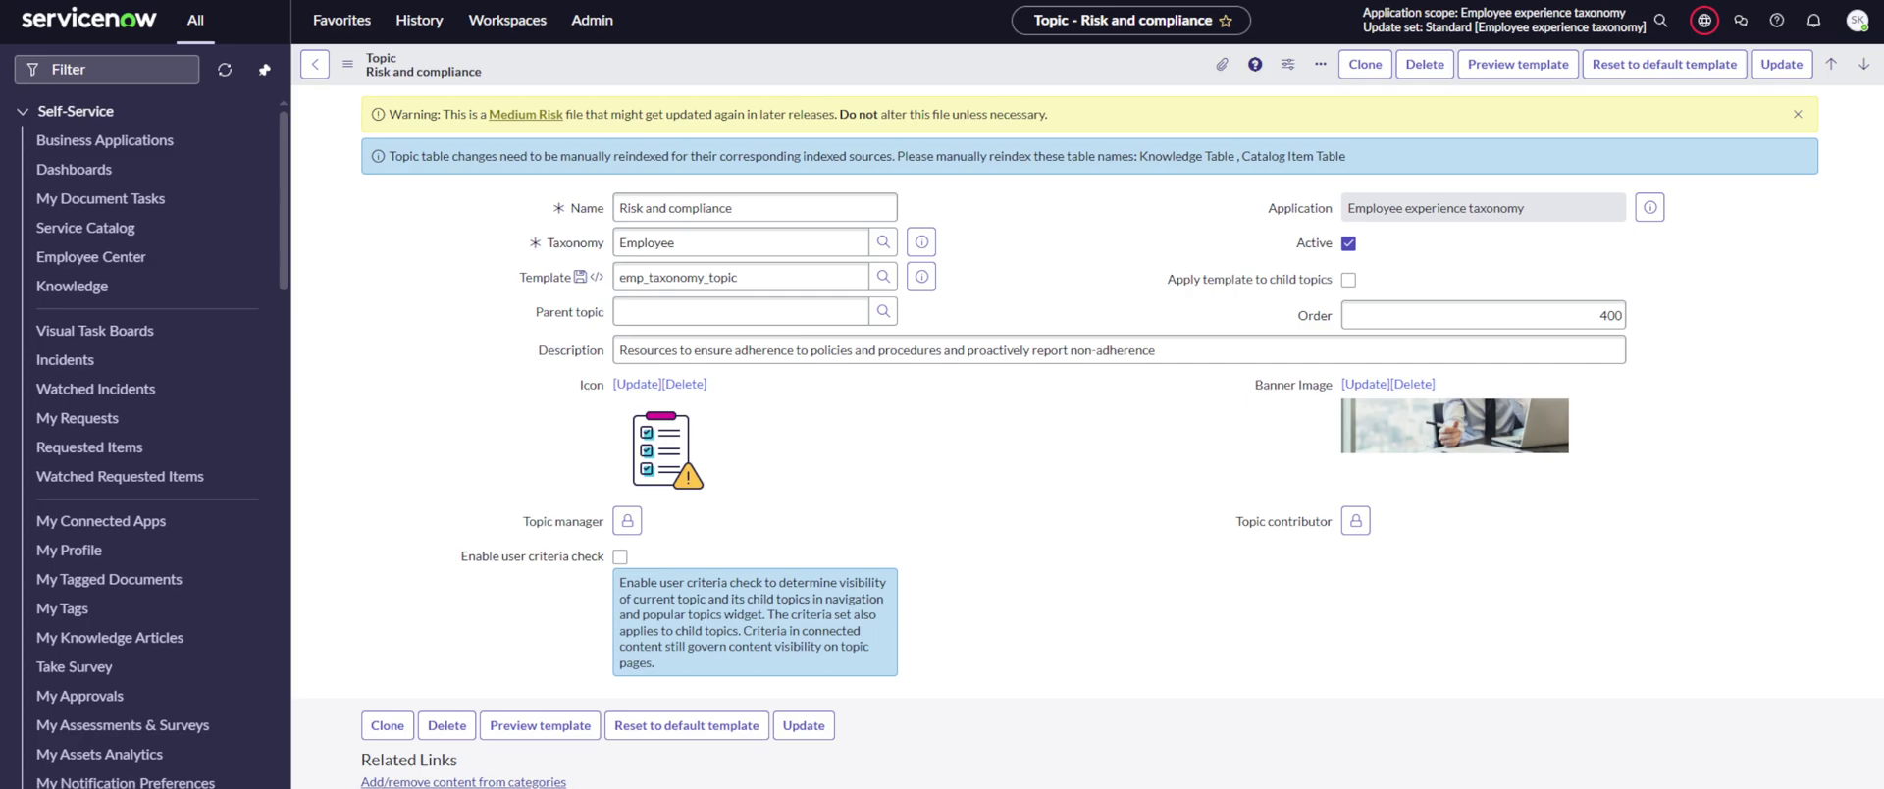
Step: Find the Advanced Portal Navigation list and open the active Employee Center record
left_click(137, 74)
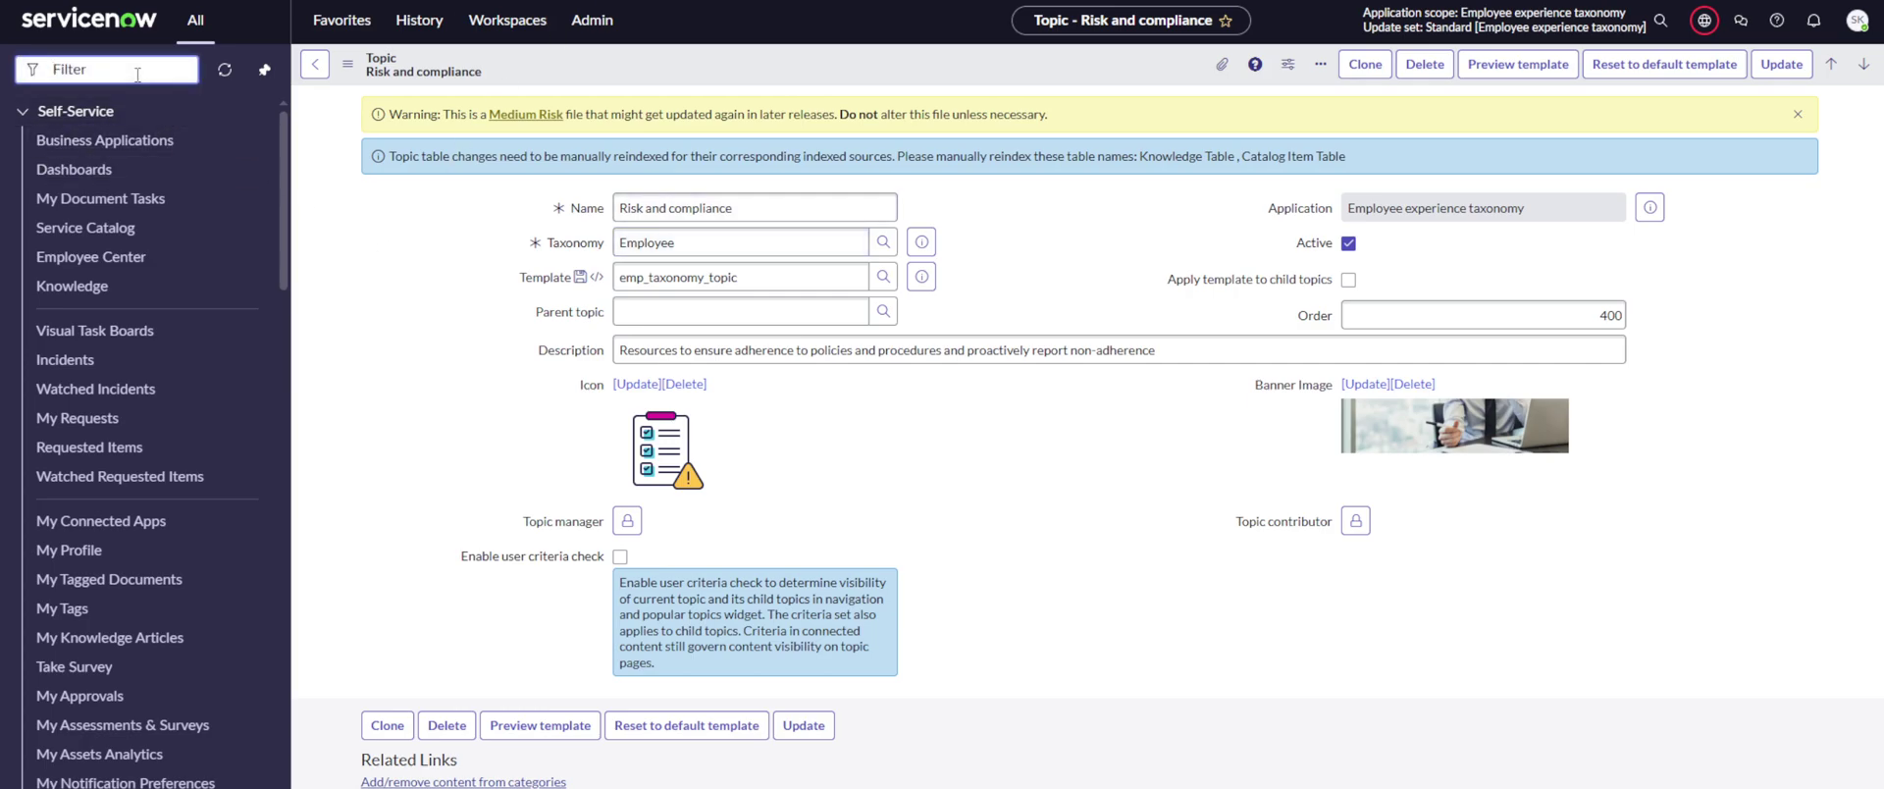
type("ad")
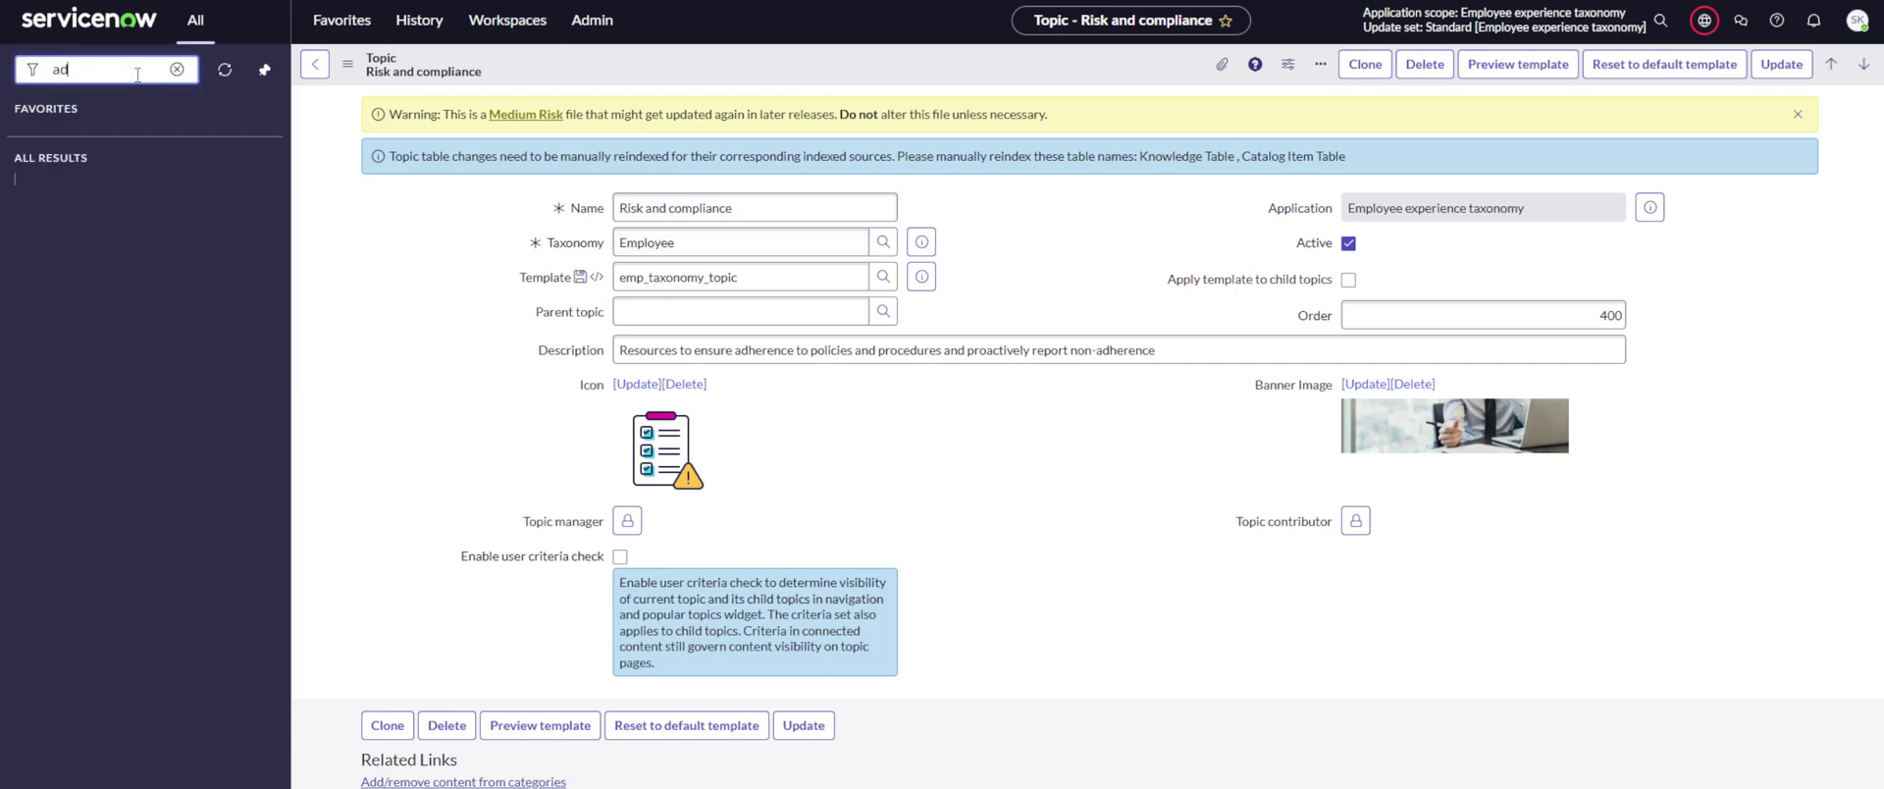
key("BackSpace")
key("BackSpace")
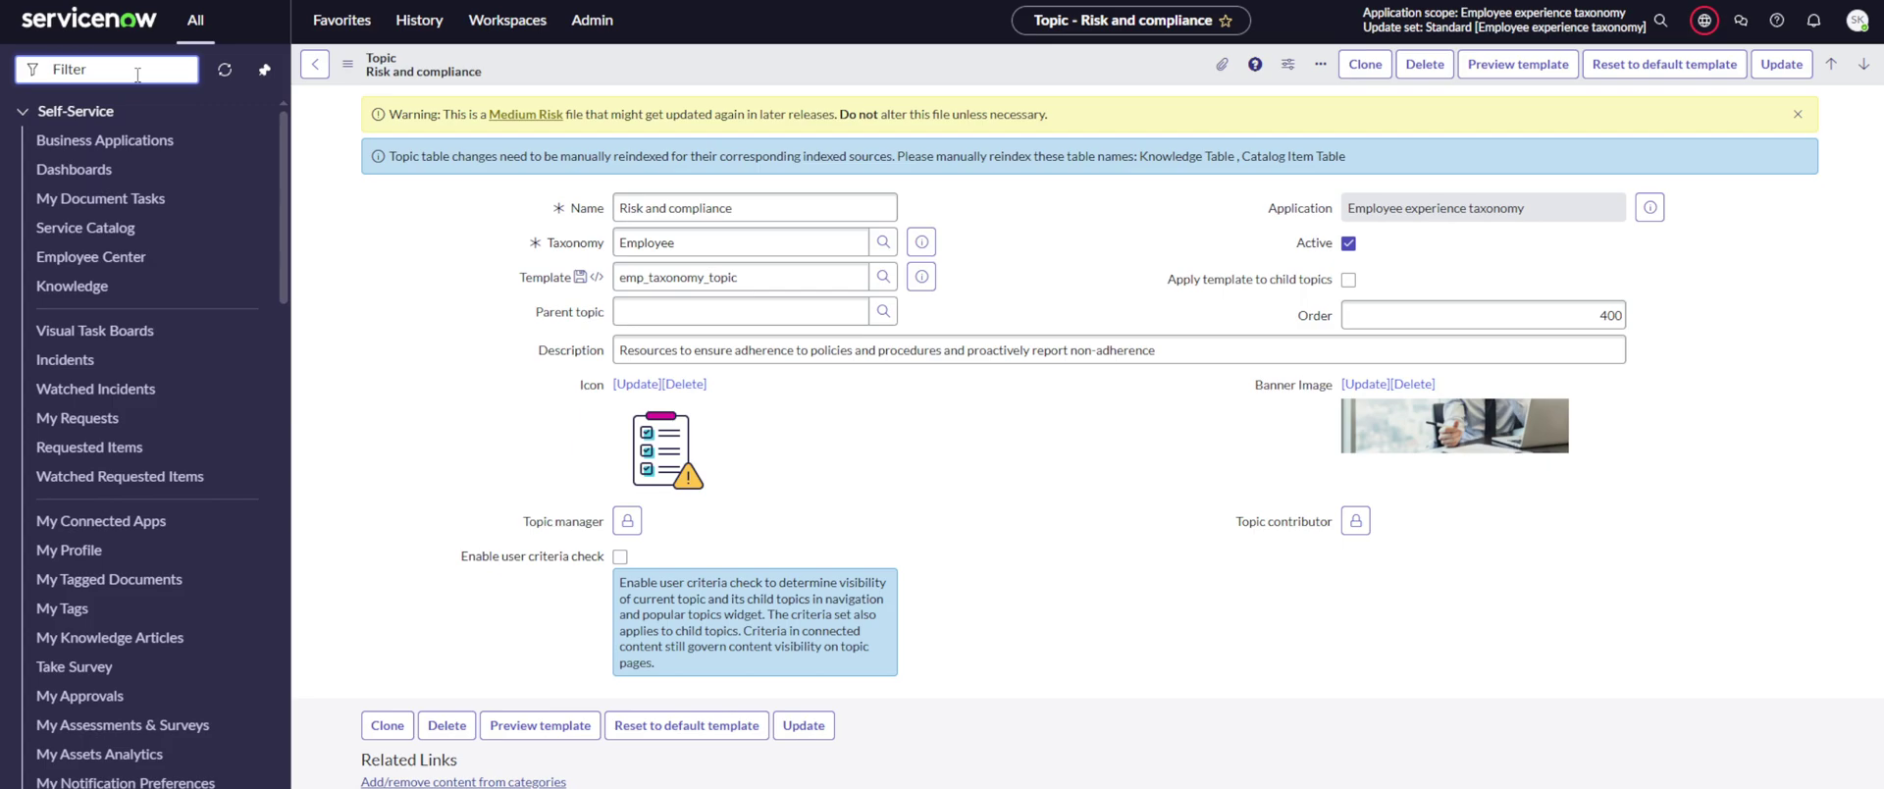
type("advanced por")
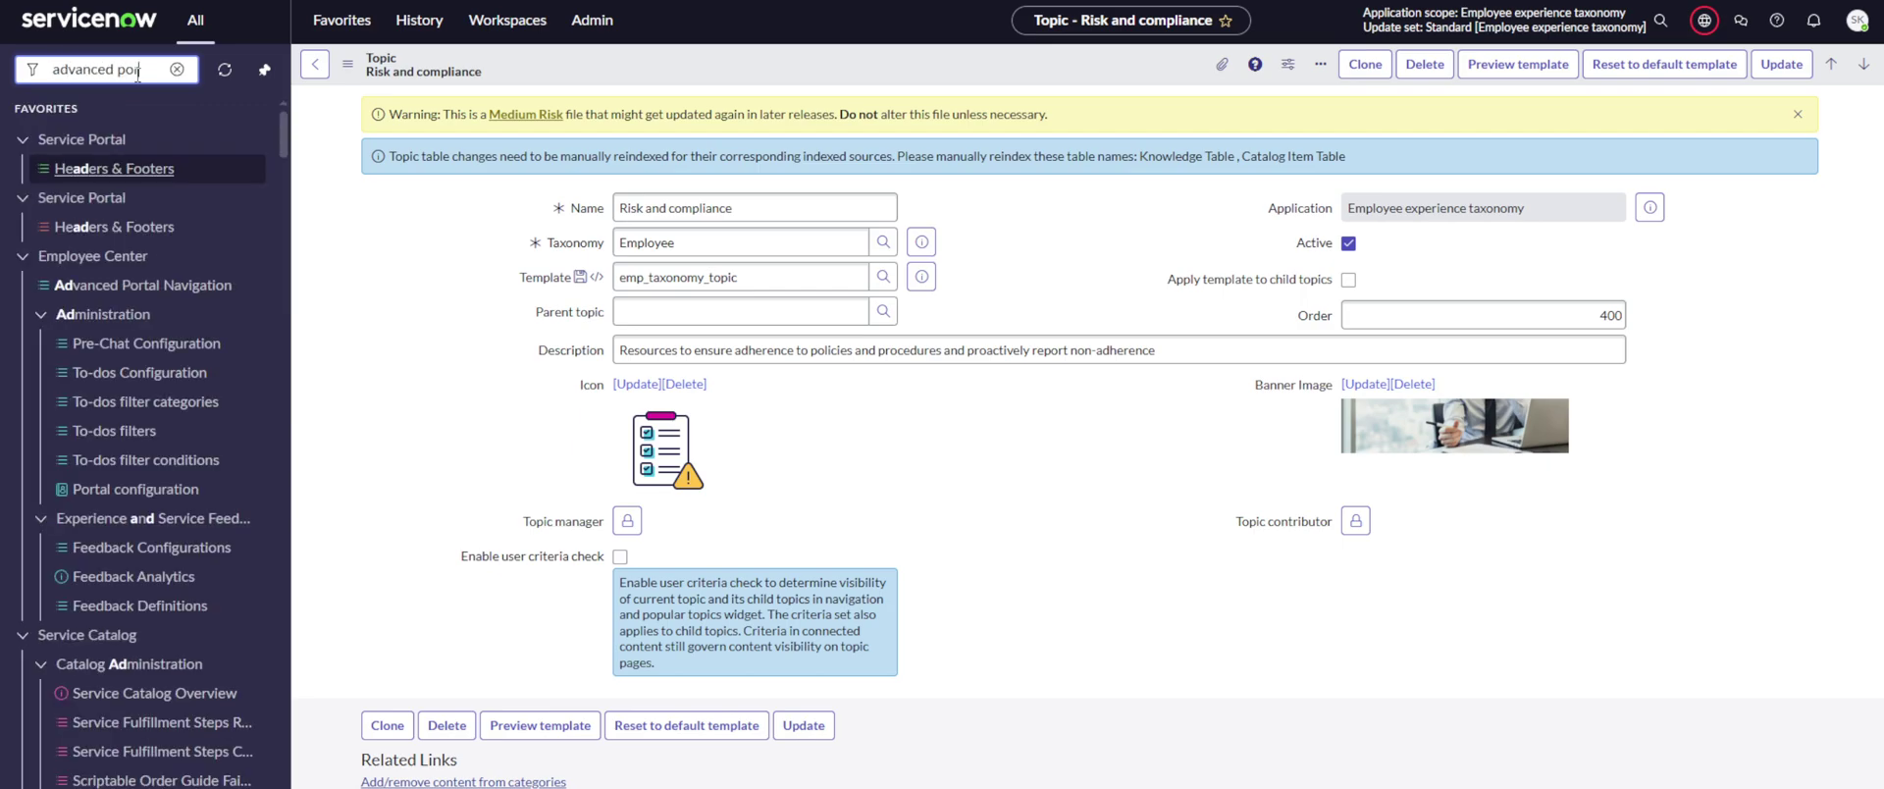
type("tal")
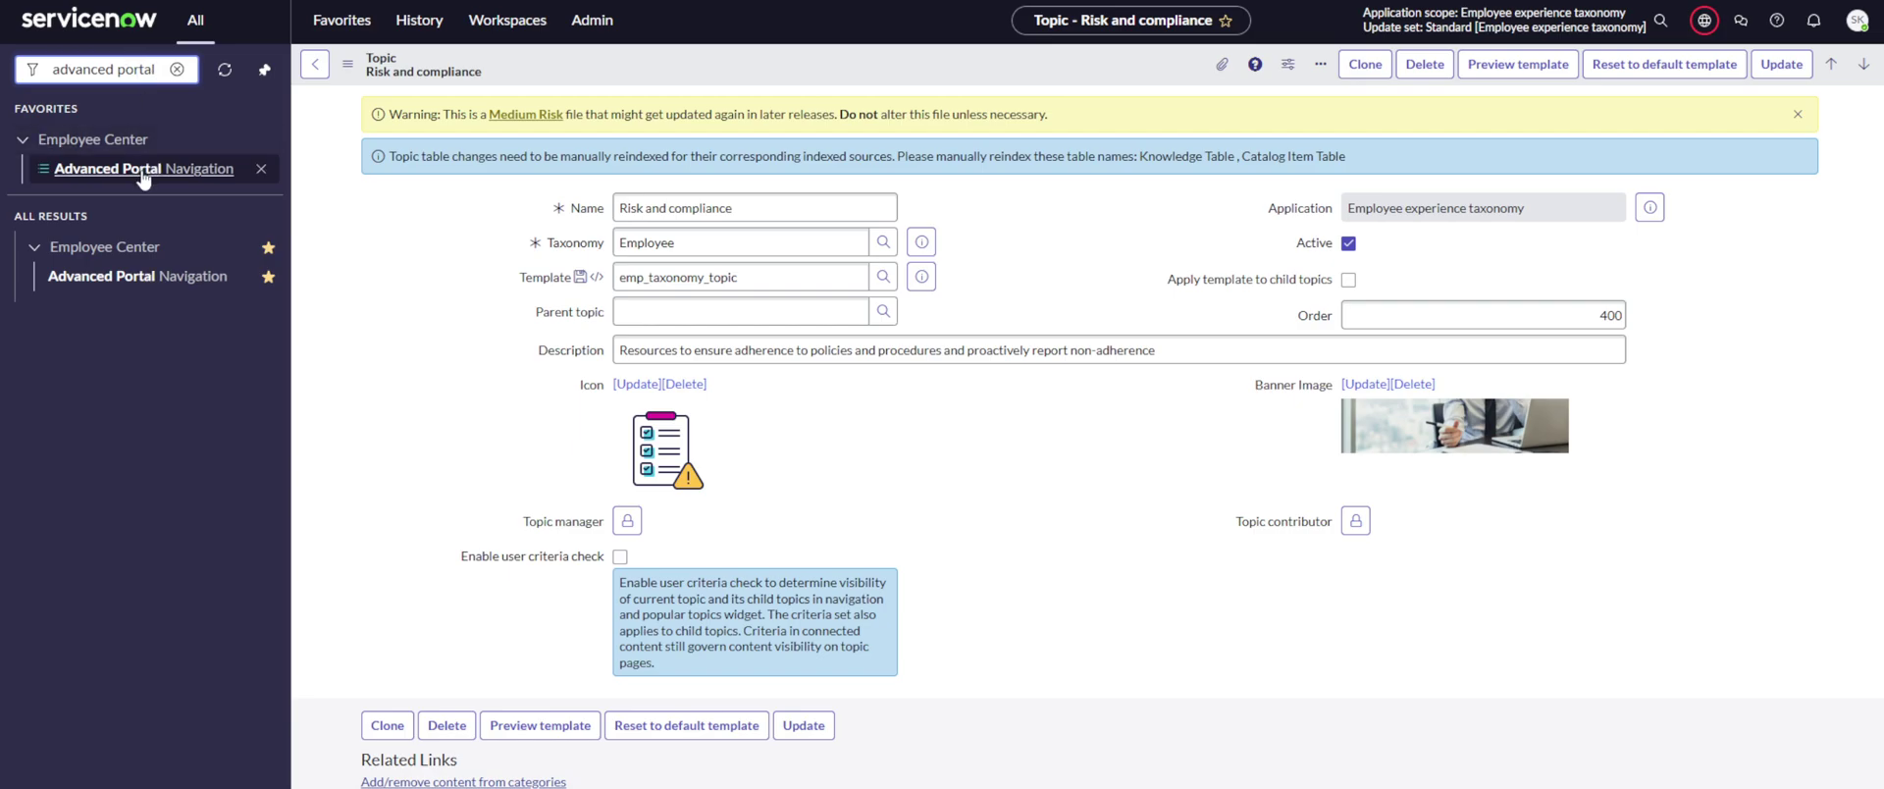
left_click(142, 173)
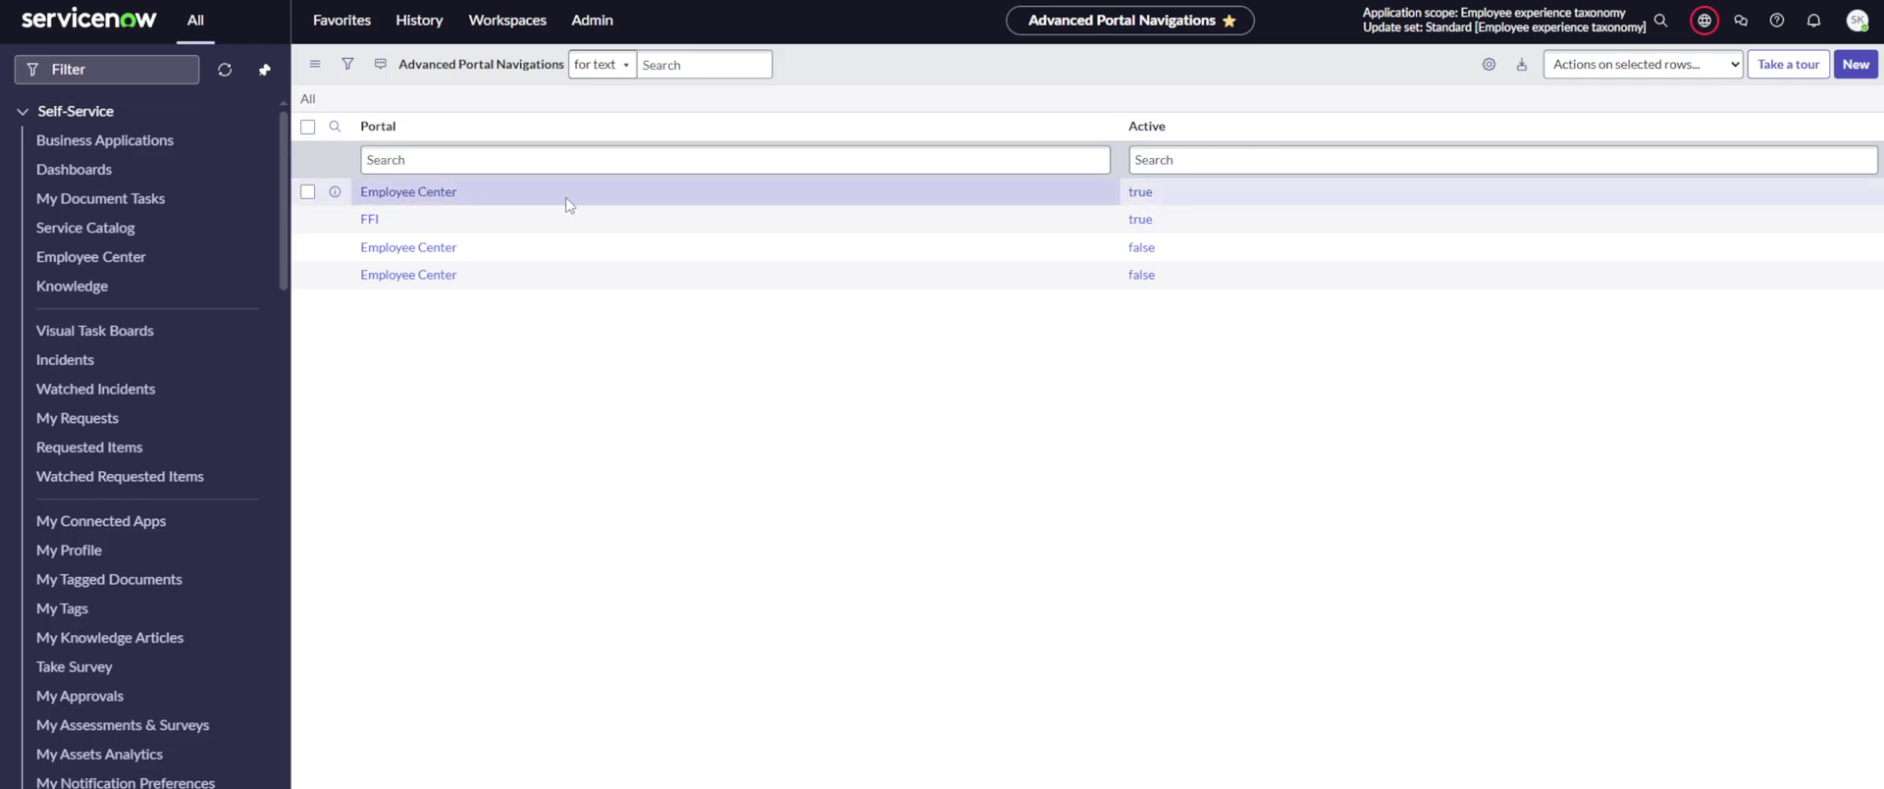
left_click(1139, 201)
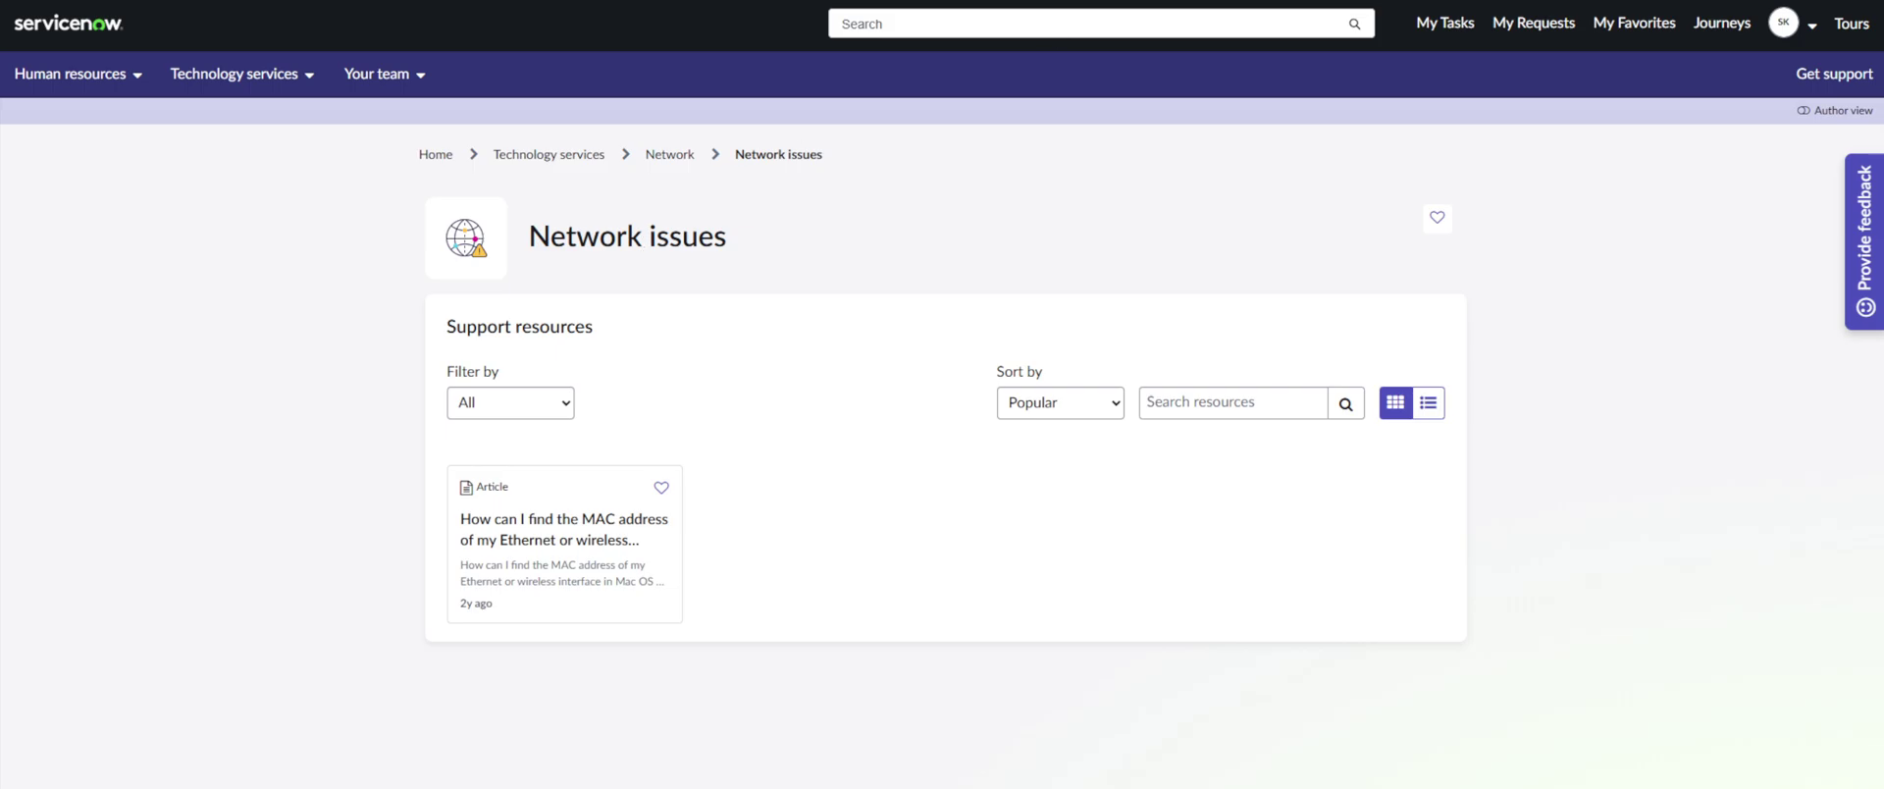
Step: Log out of the Employee Center portal and log back in with the prefilled account
left_click(1785, 22)
left_click(1735, 156)
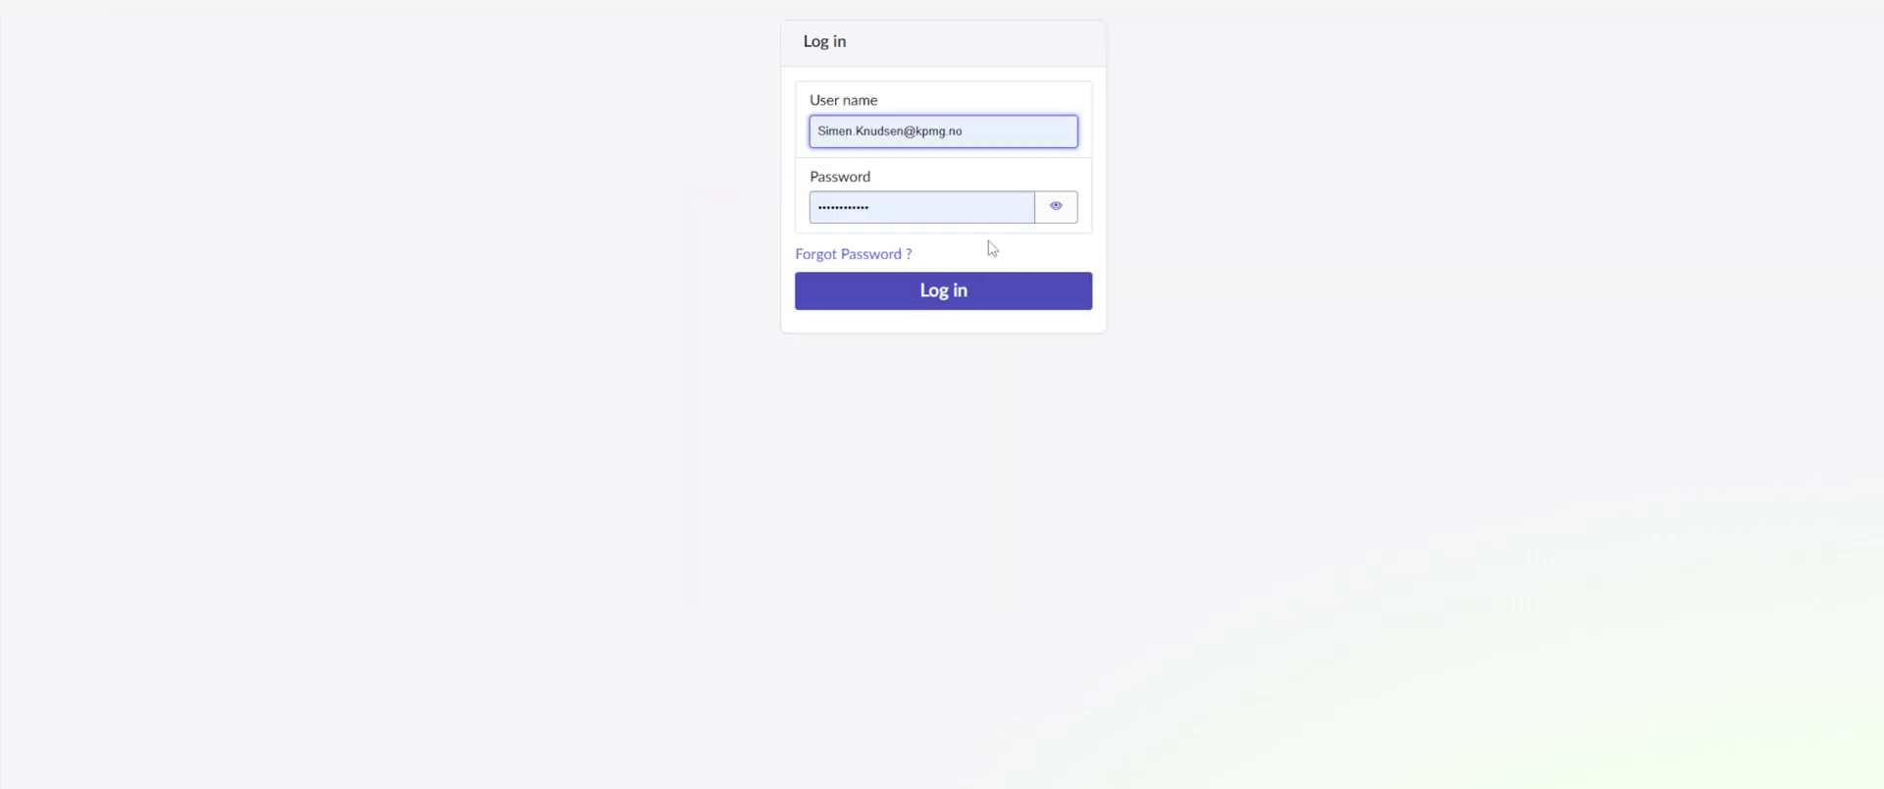
left_click(1014, 310)
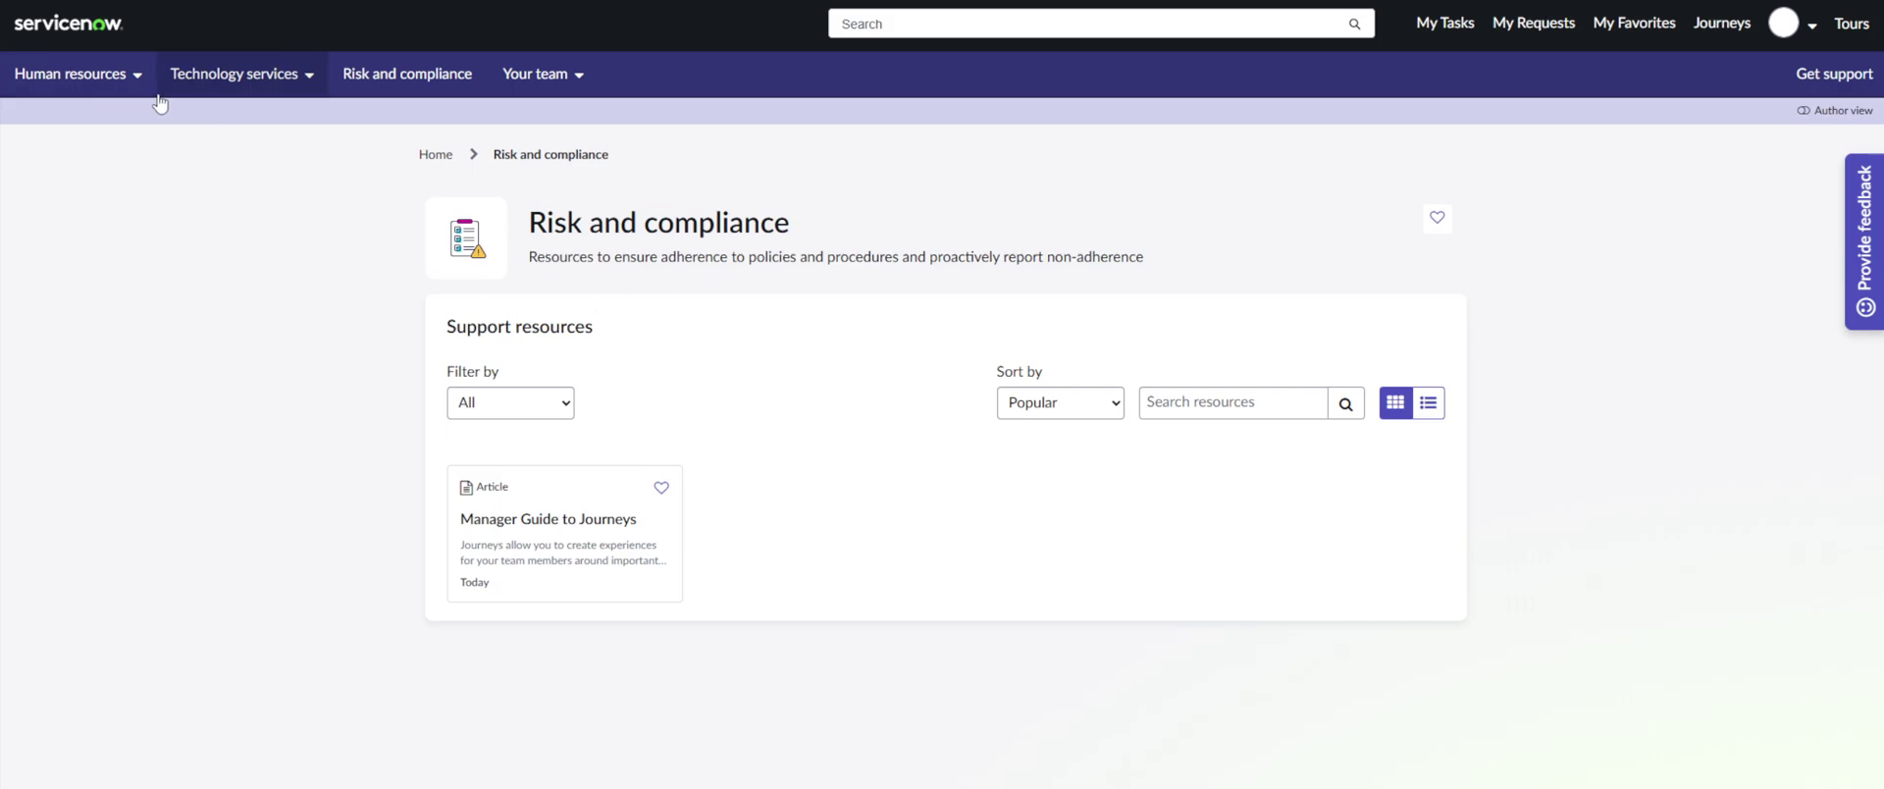
Step: Examine the Human resources topics and the Risk and compliance page in the portal, and return to the admin topic record
left_click(118, 75)
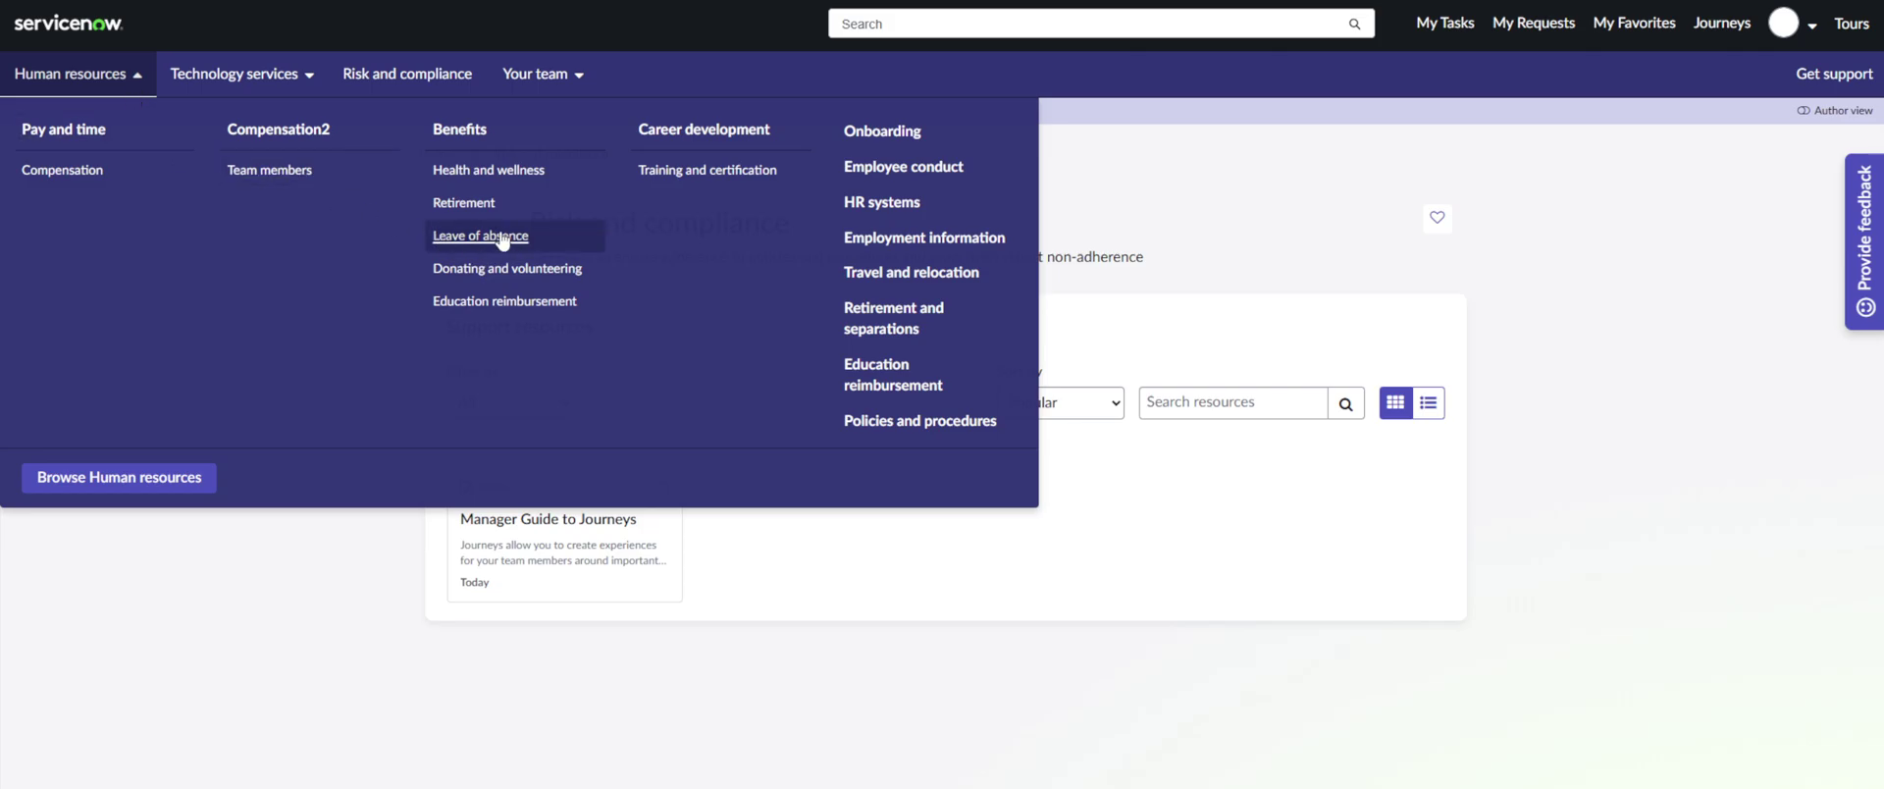
left_click(1163, 244)
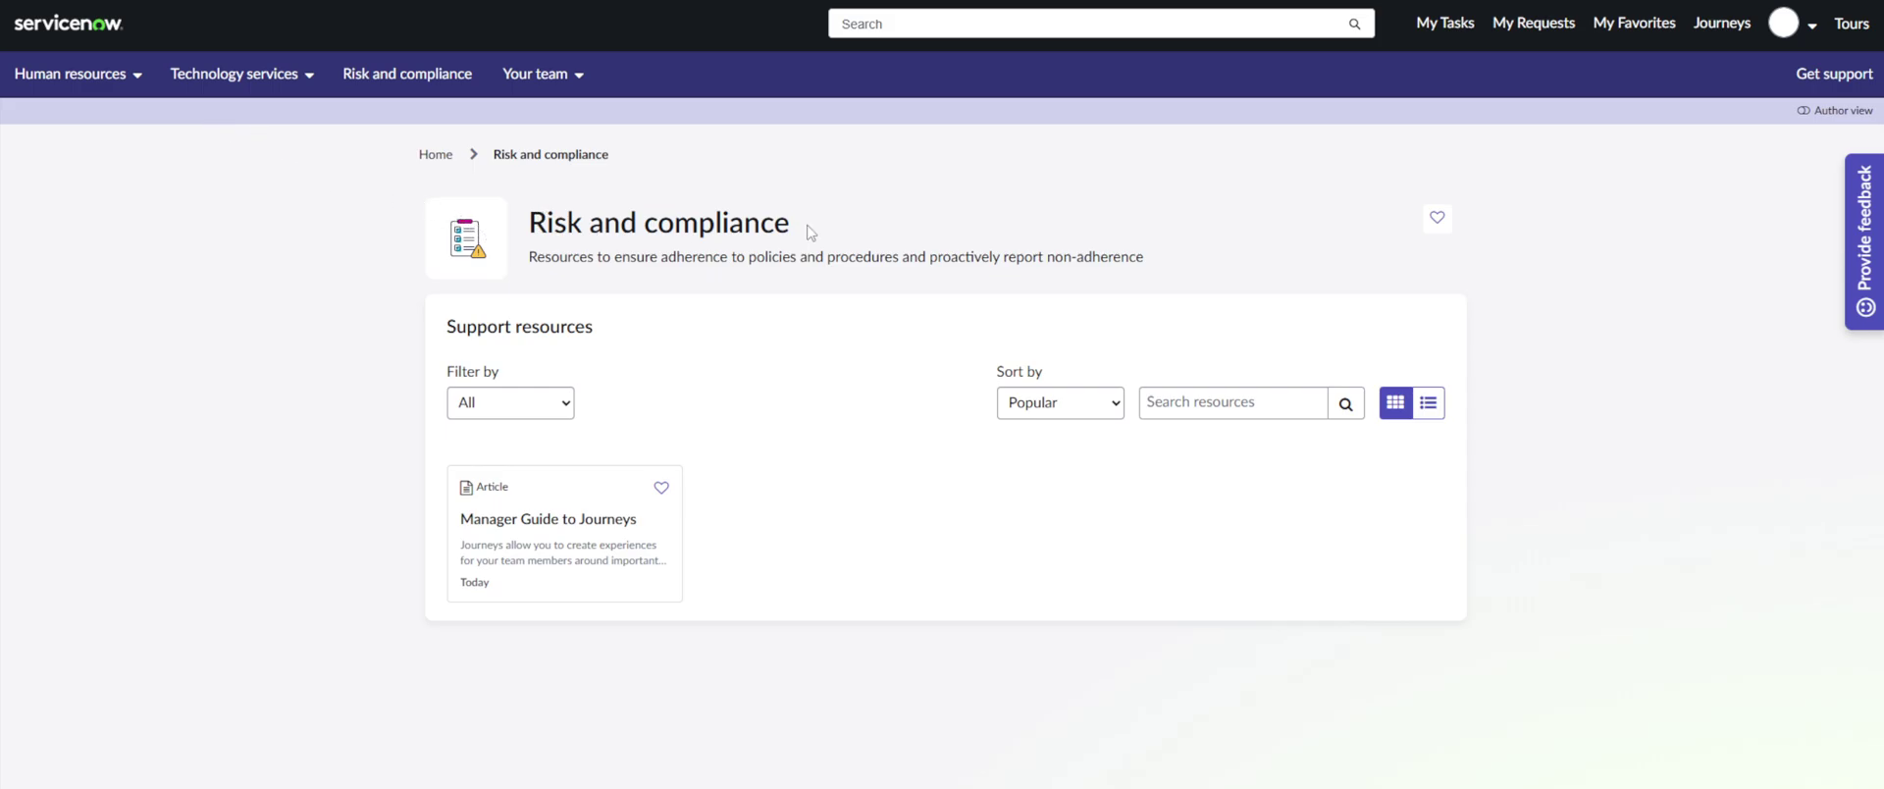
left_click_drag(823, 223, 557, 224)
left_click(612, 282)
key("ctrl+Tab")
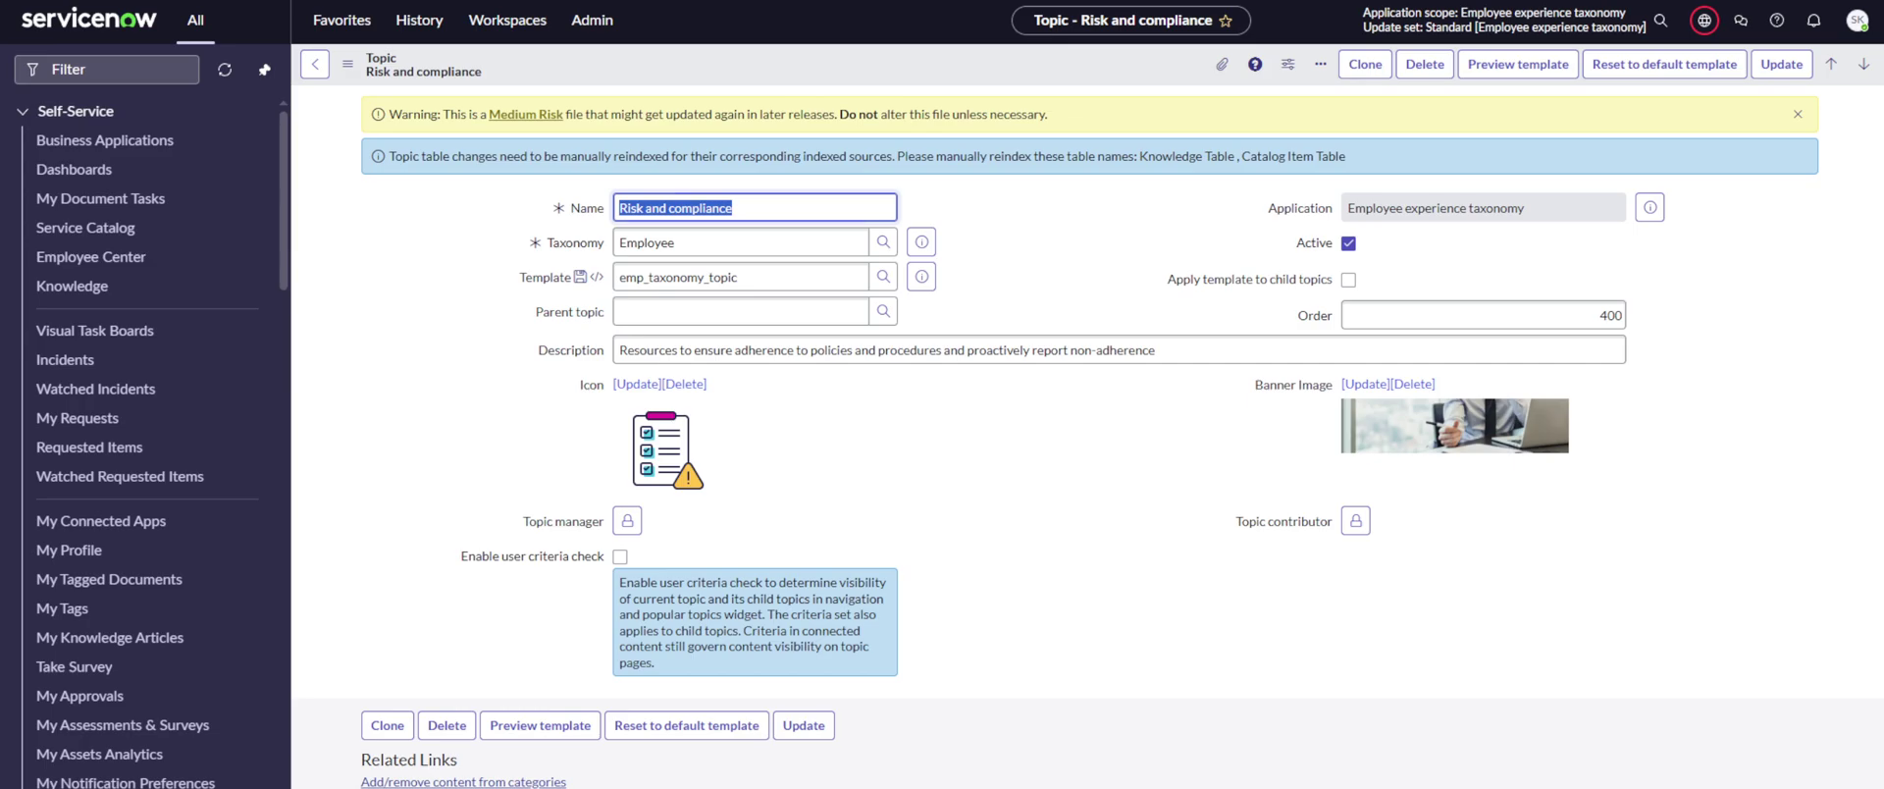
Step: Find Content Publishing in the admin navigation and start creating a new Content Library item
left_click(133, 69)
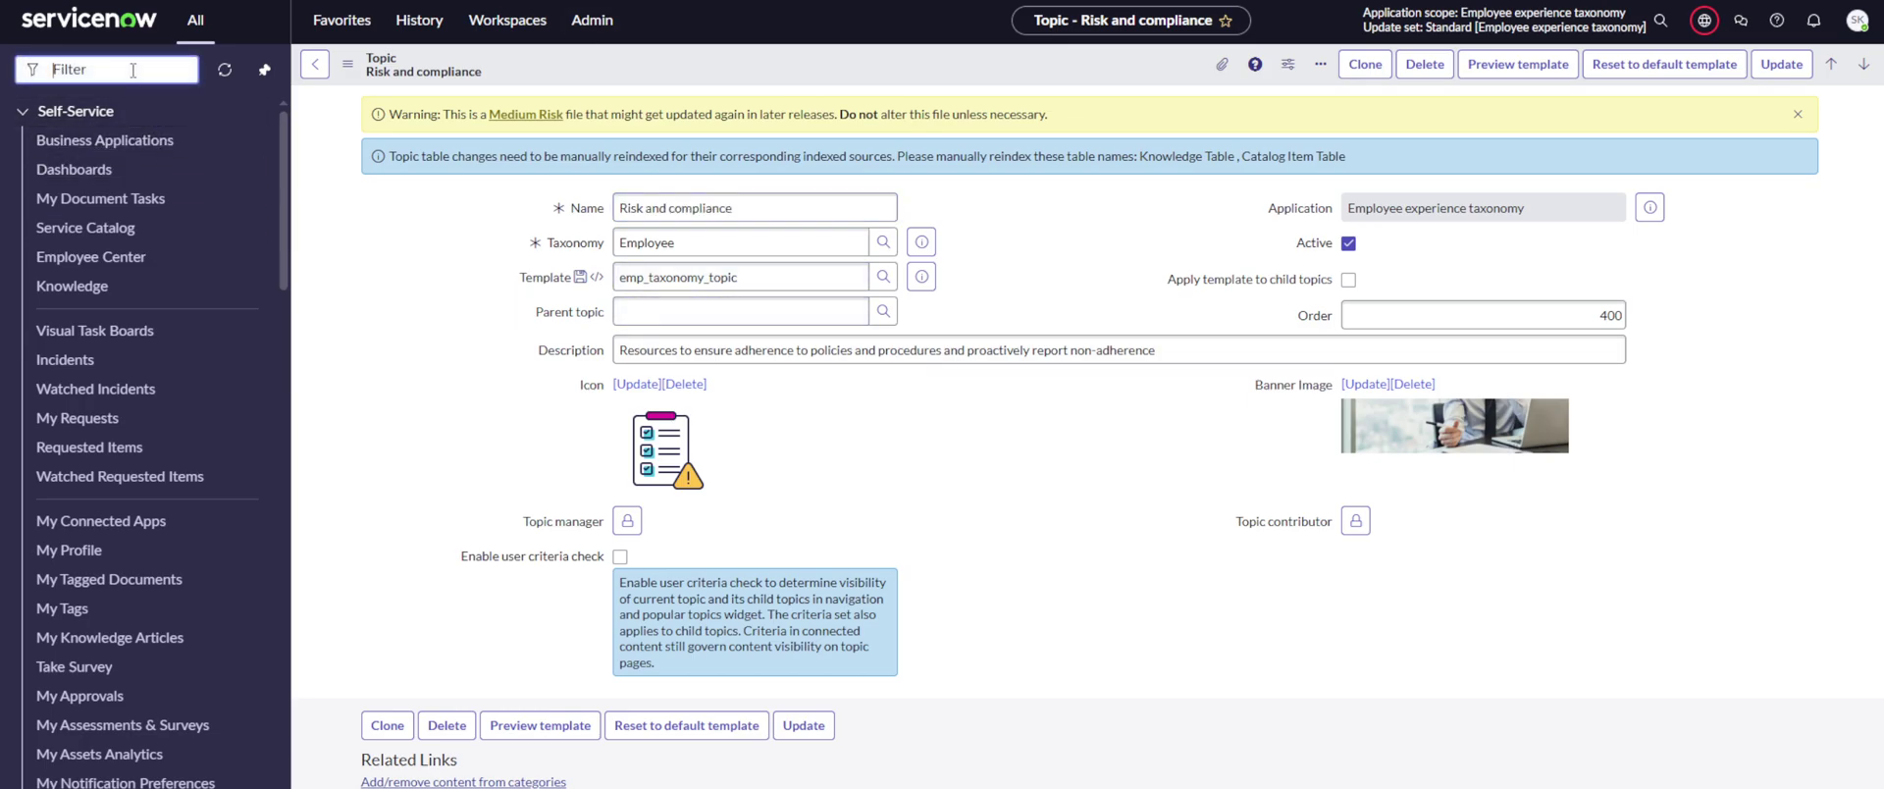
type("content publ")
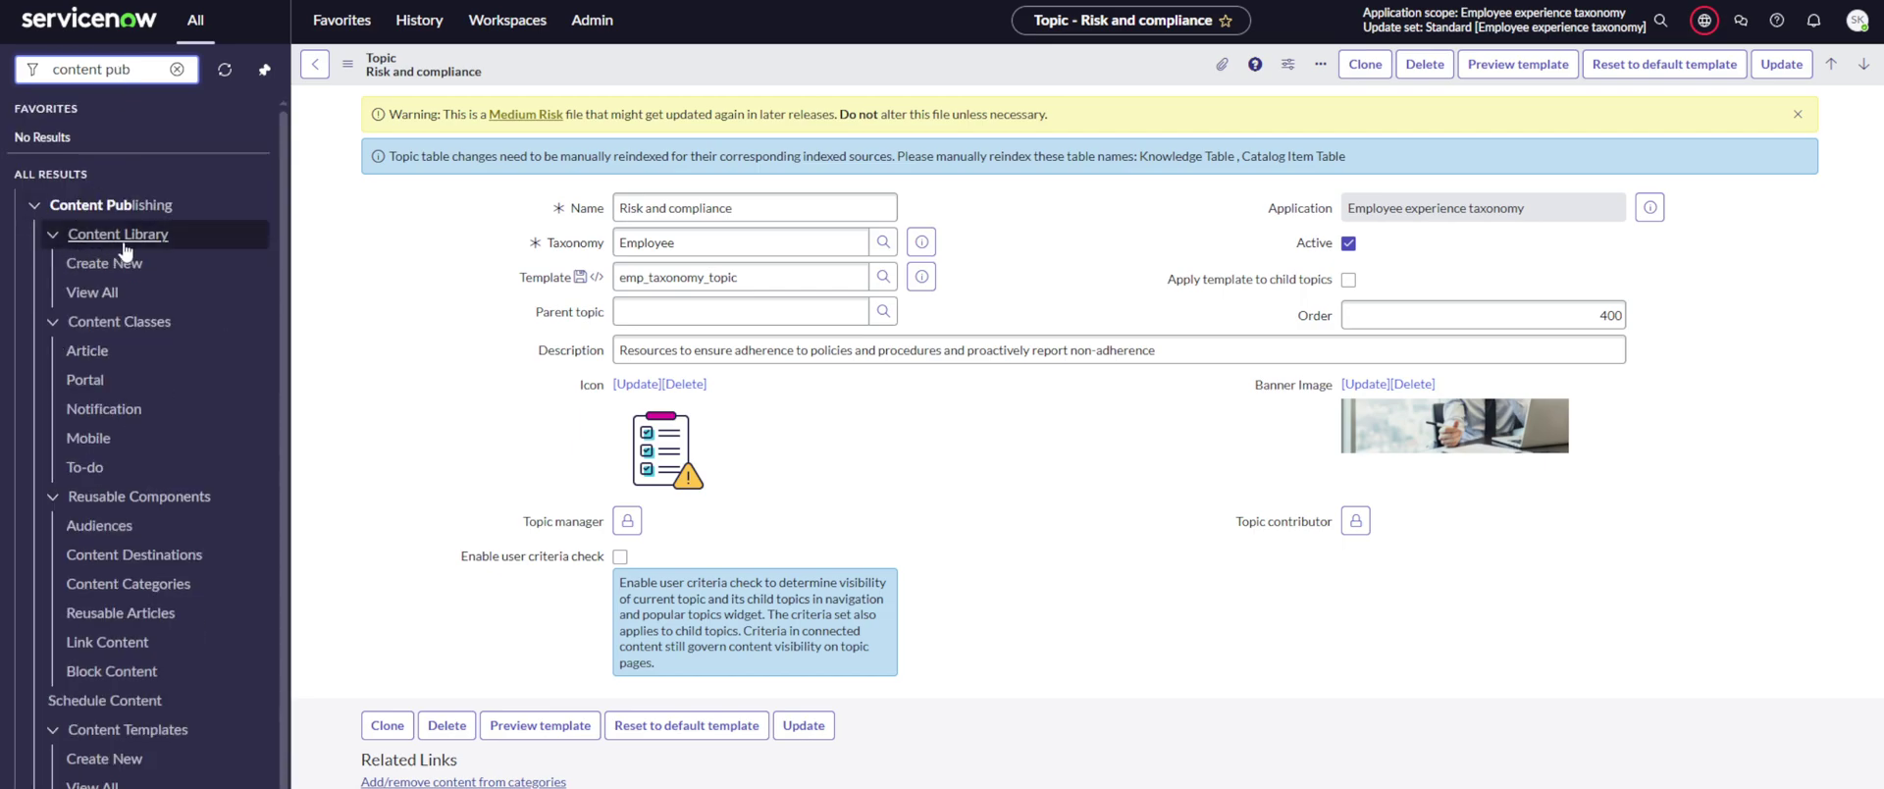
left_click(108, 265)
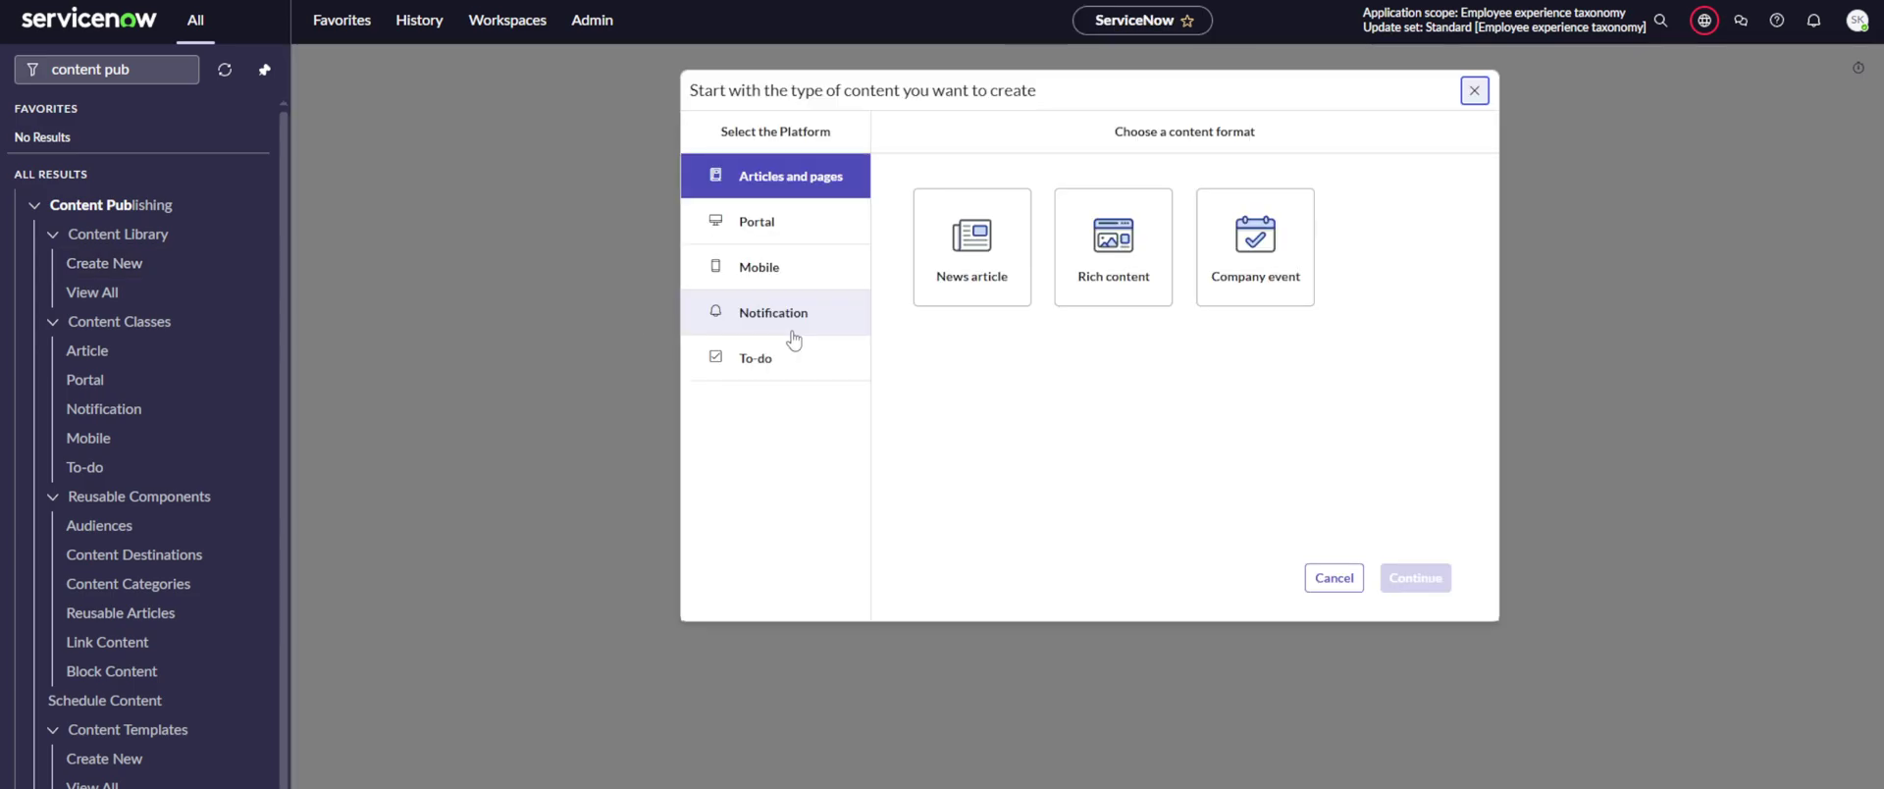
Step: Compare the content formats offered for Articles and pages and for Portal, leaving Portal as the chosen platform
left_click(800, 235)
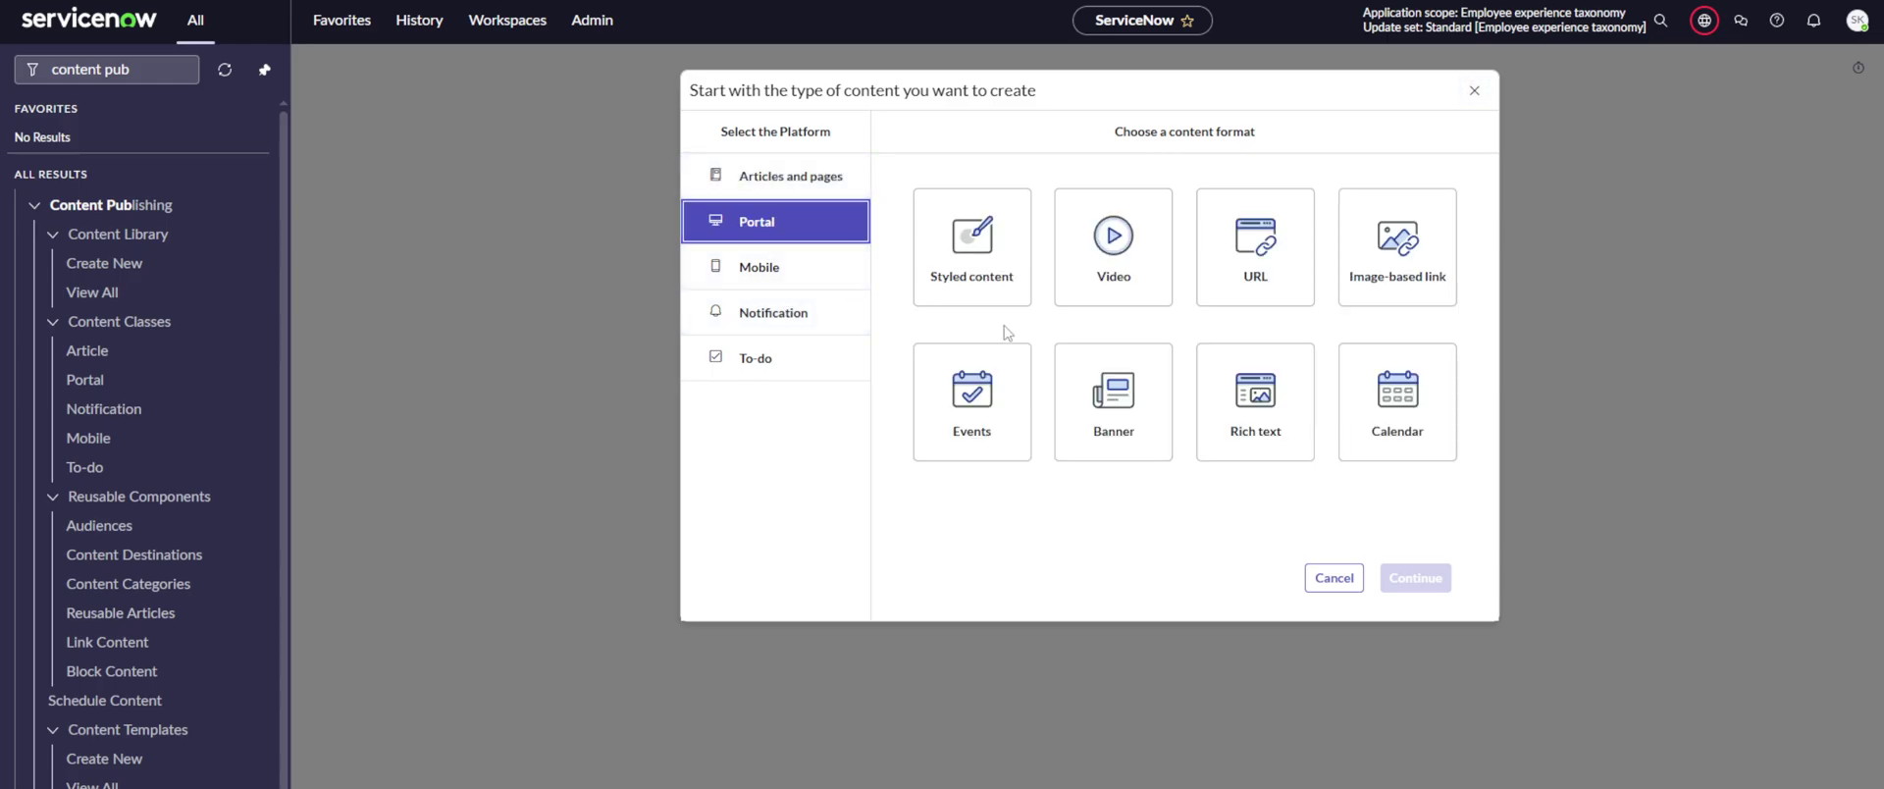
left_click(813, 193)
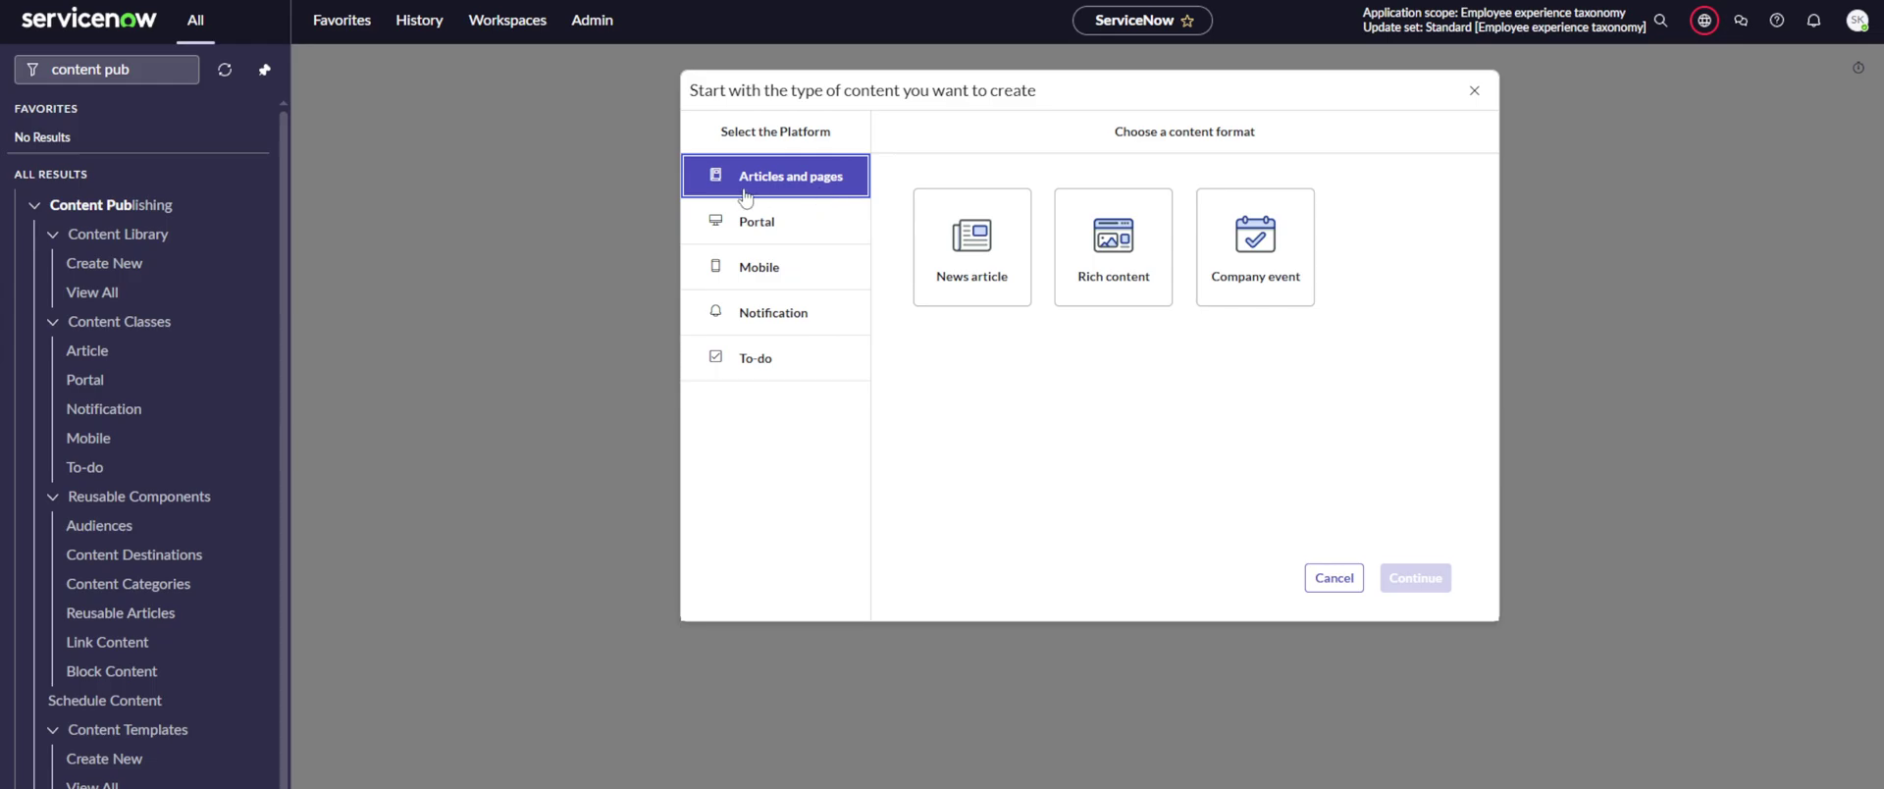
left_click(1119, 289)
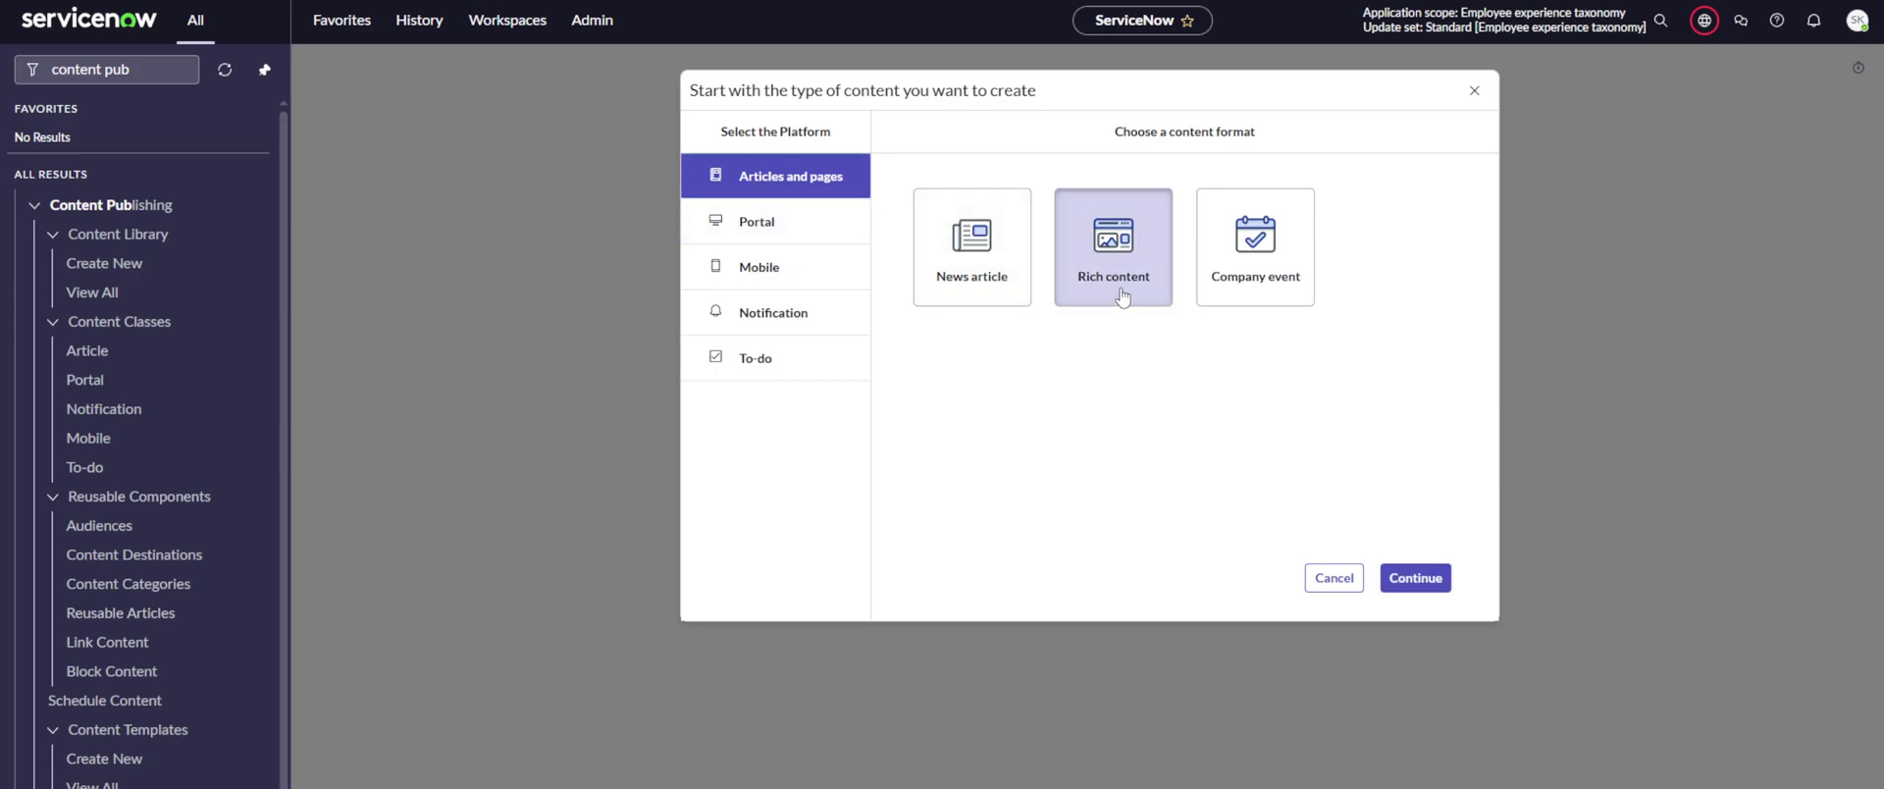
left_click(795, 222)
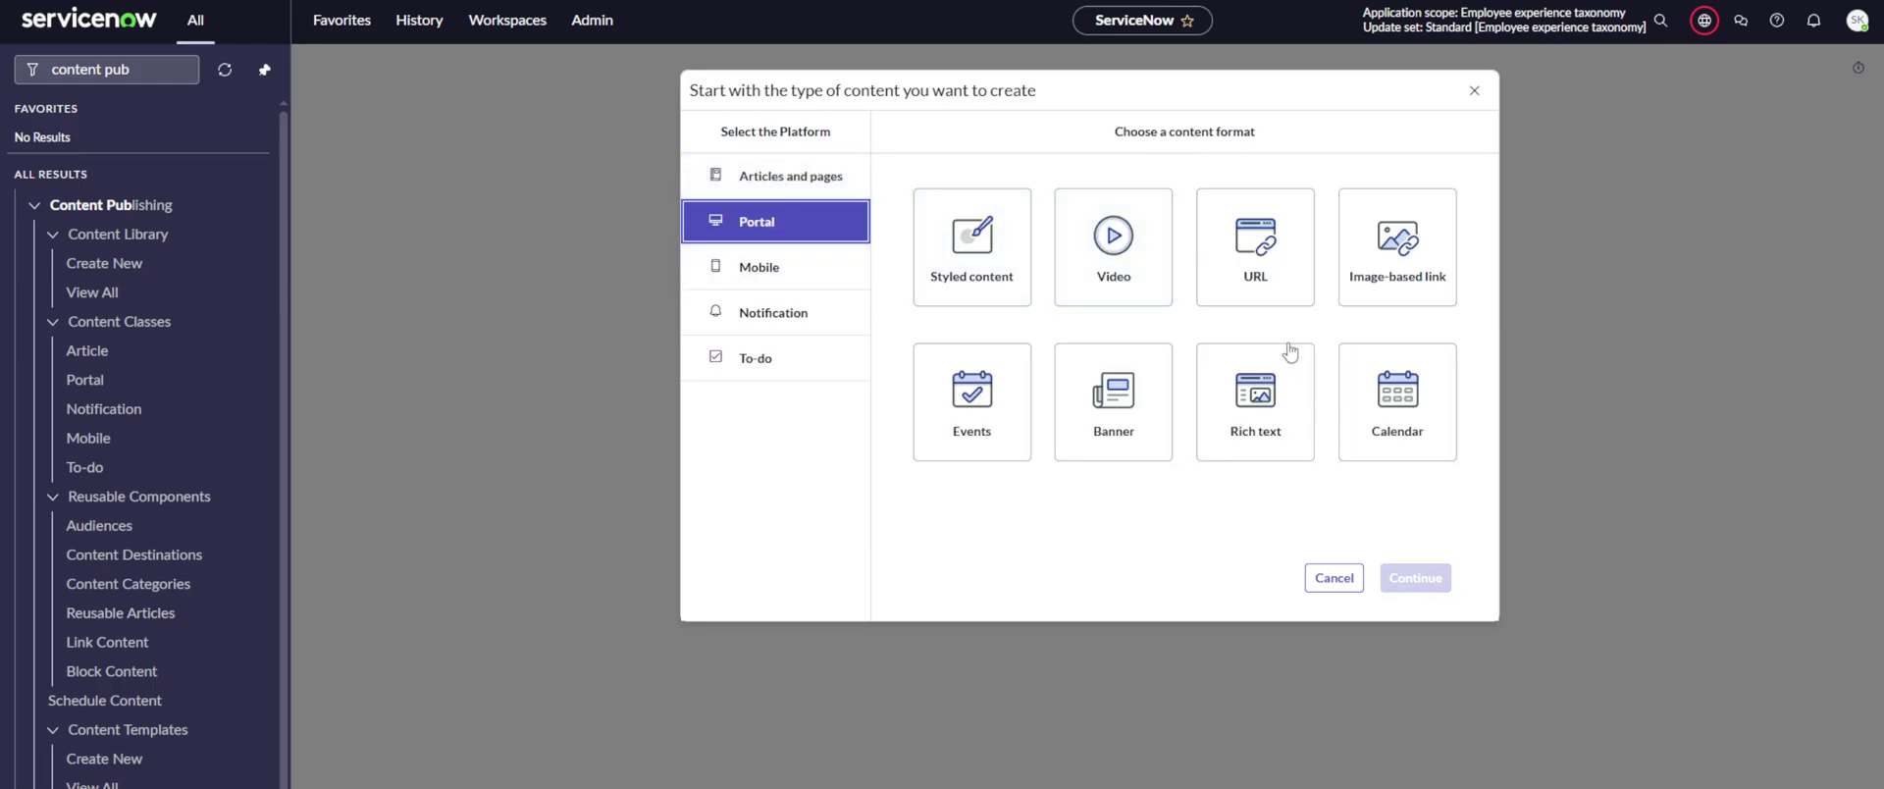
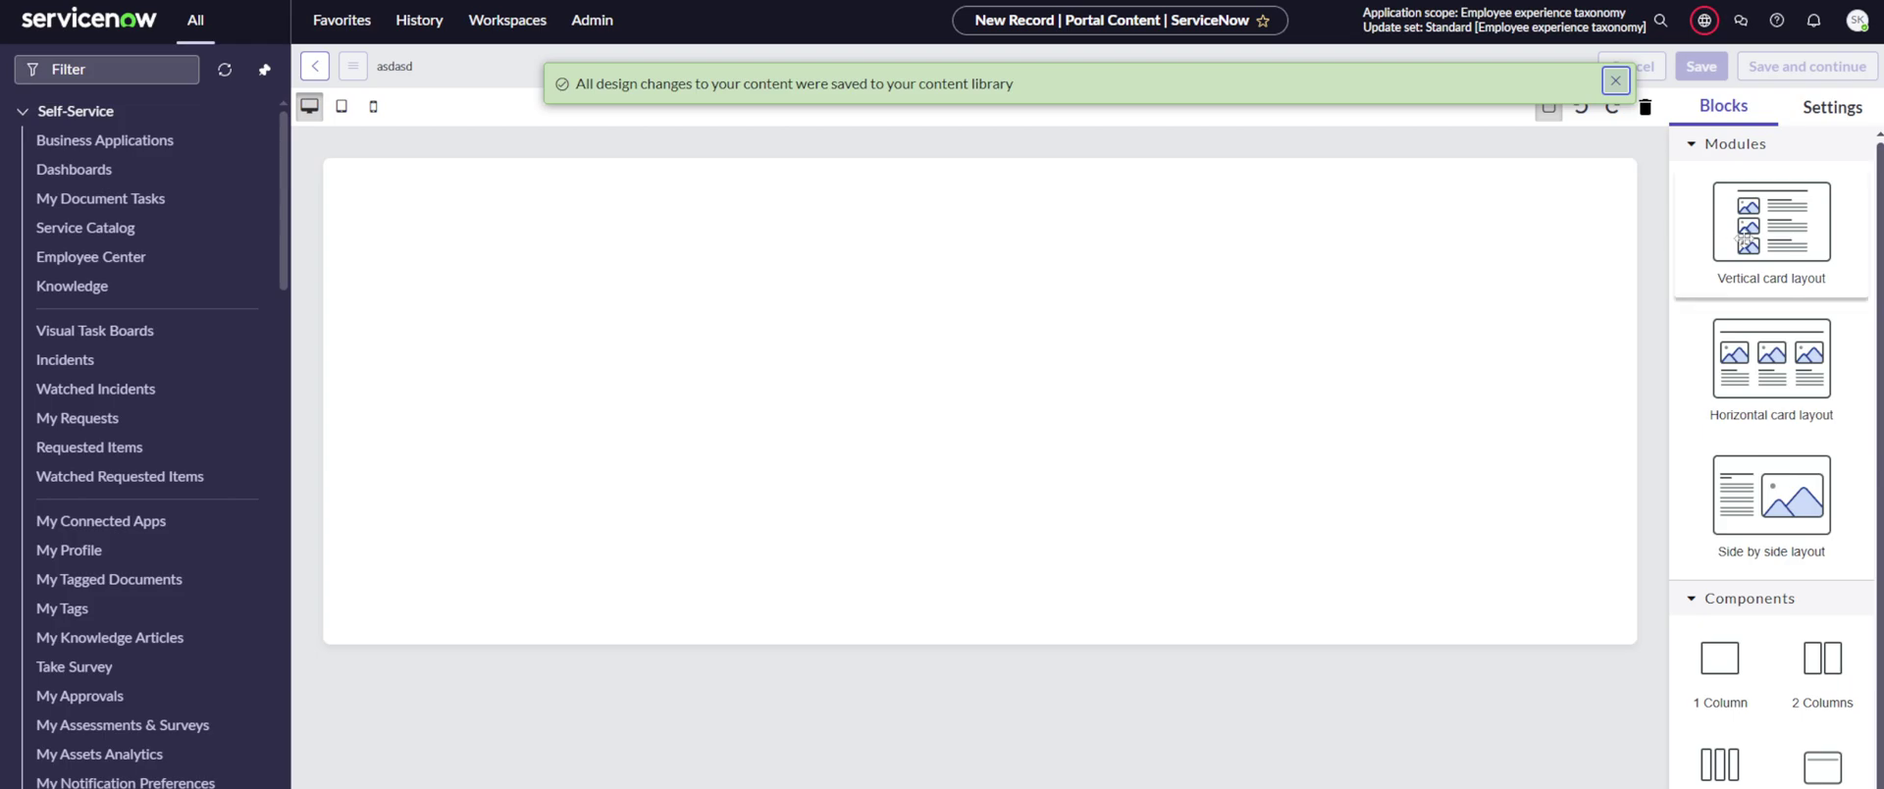
Step: Add a Vertical card layout module to the blank portal content, save it and finish editing
left_click_drag(1743, 237, 1021, 315)
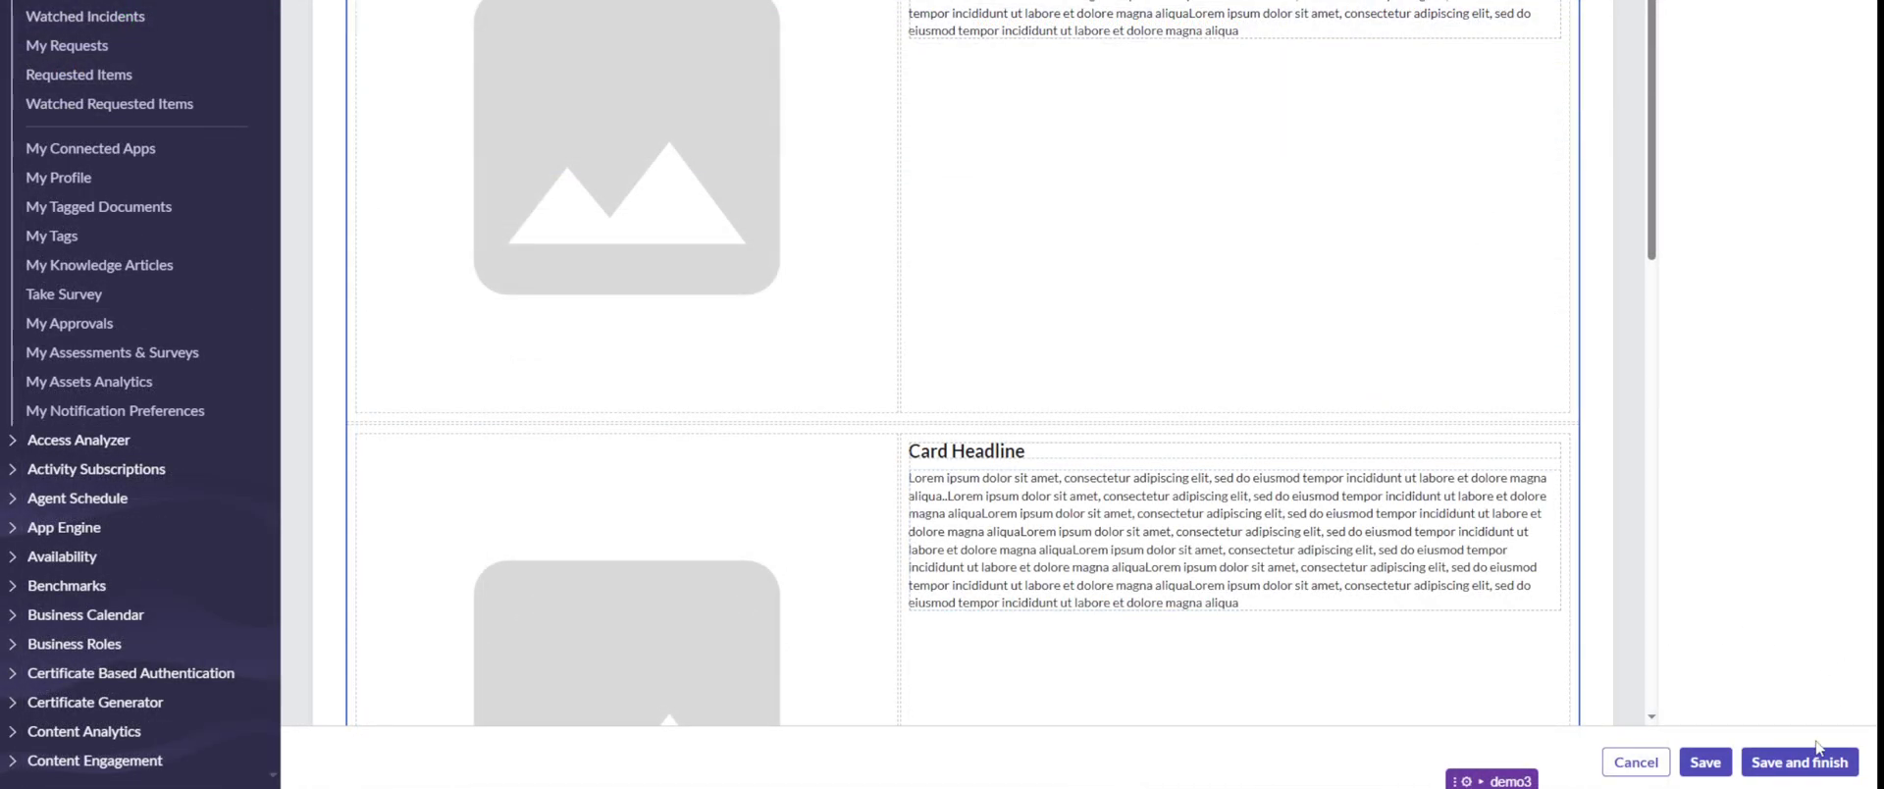
left_click(1816, 749)
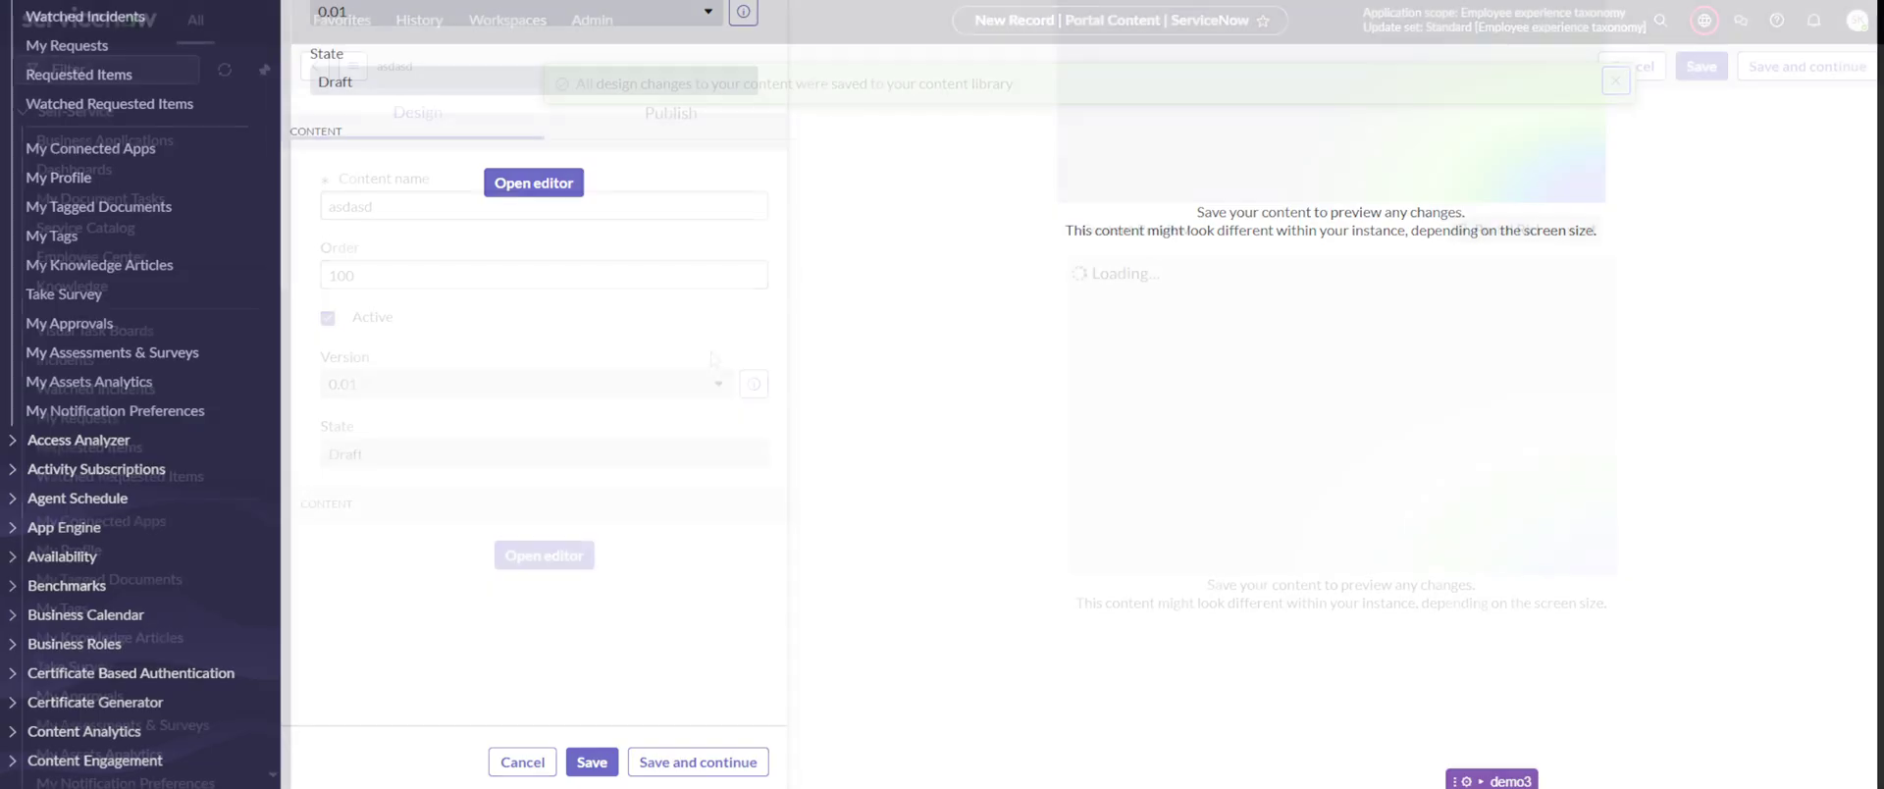
Step: Start a publish plan for the content with the schedule name asdasd and the Topic Rich Content widget
left_click(656, 119)
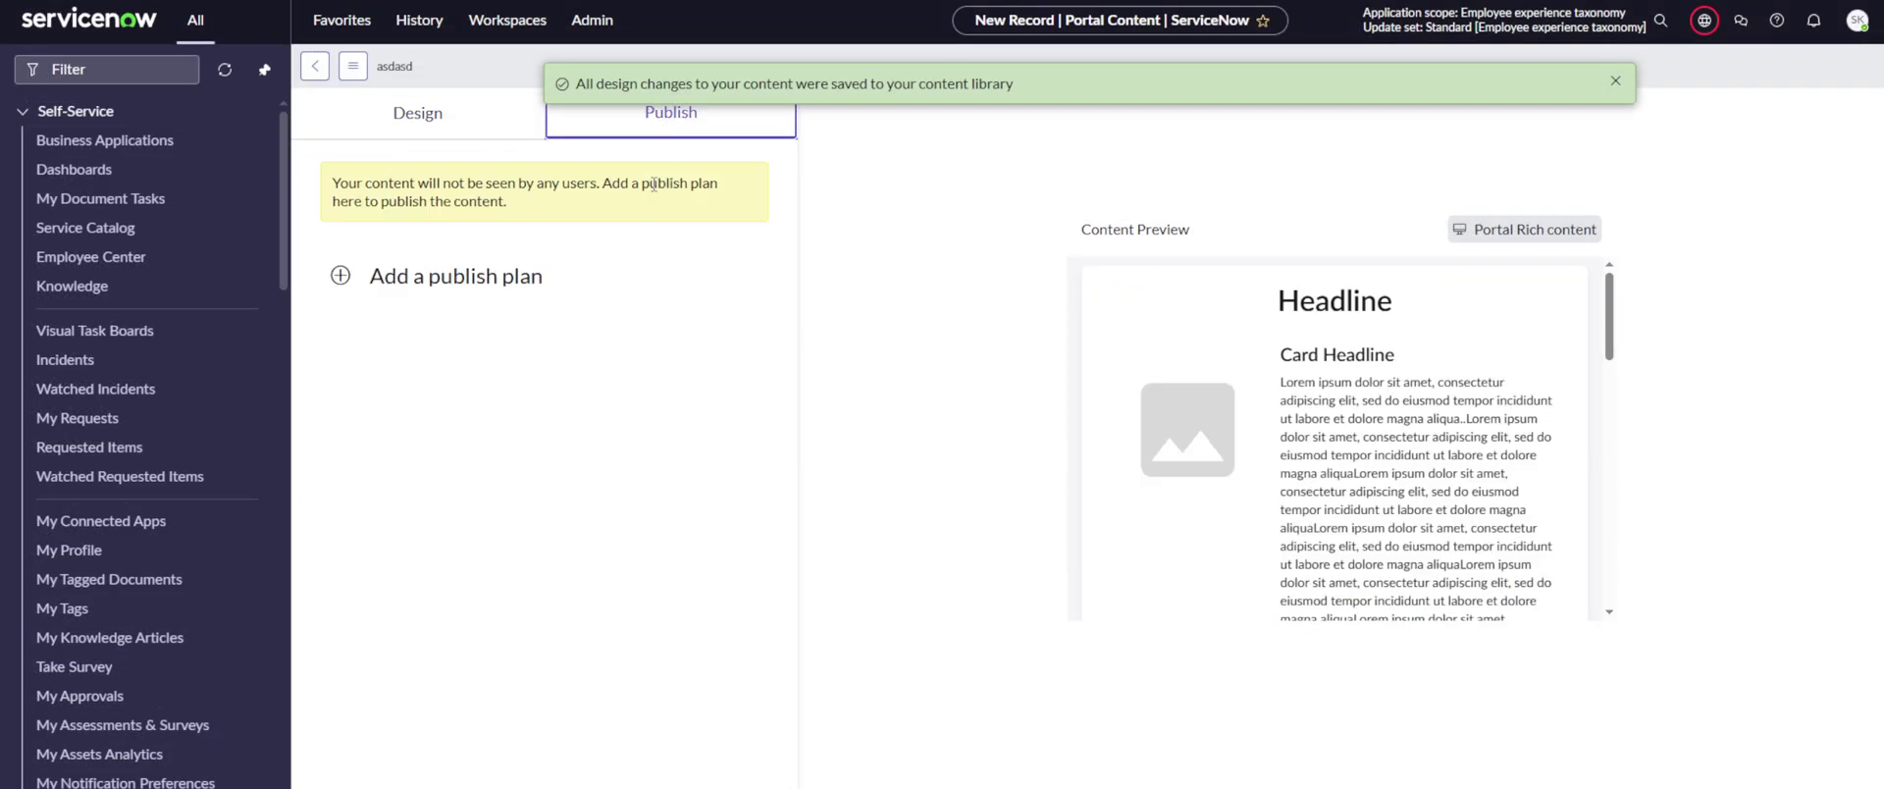
left_click(438, 277)
left_click(448, 248)
type("asdasd")
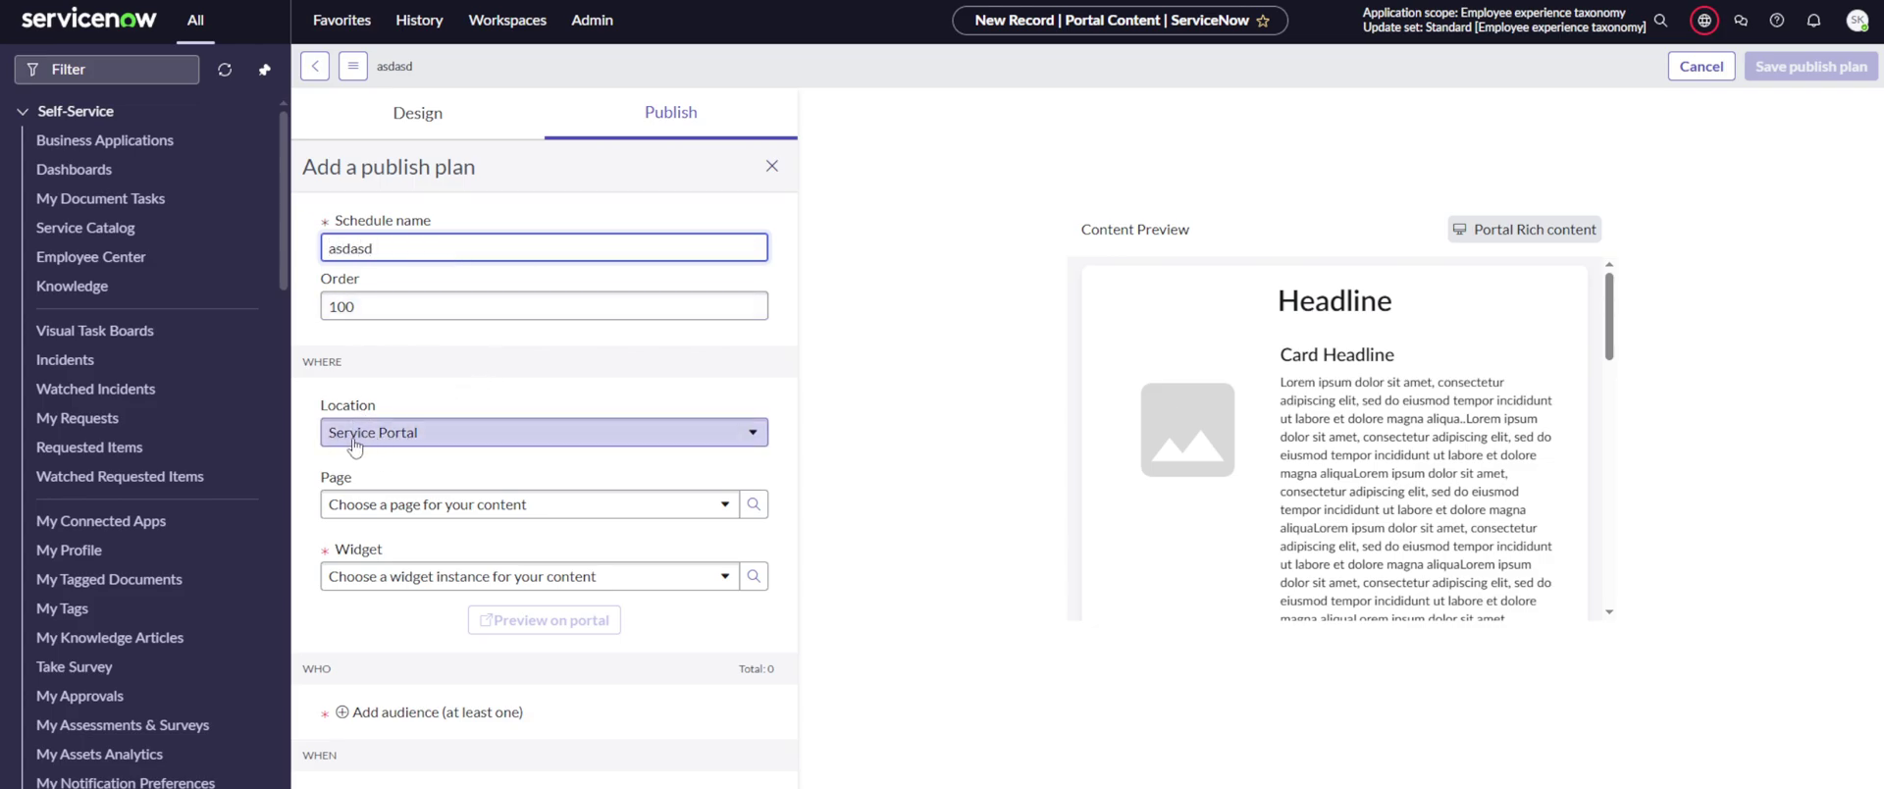
left_click(712, 586)
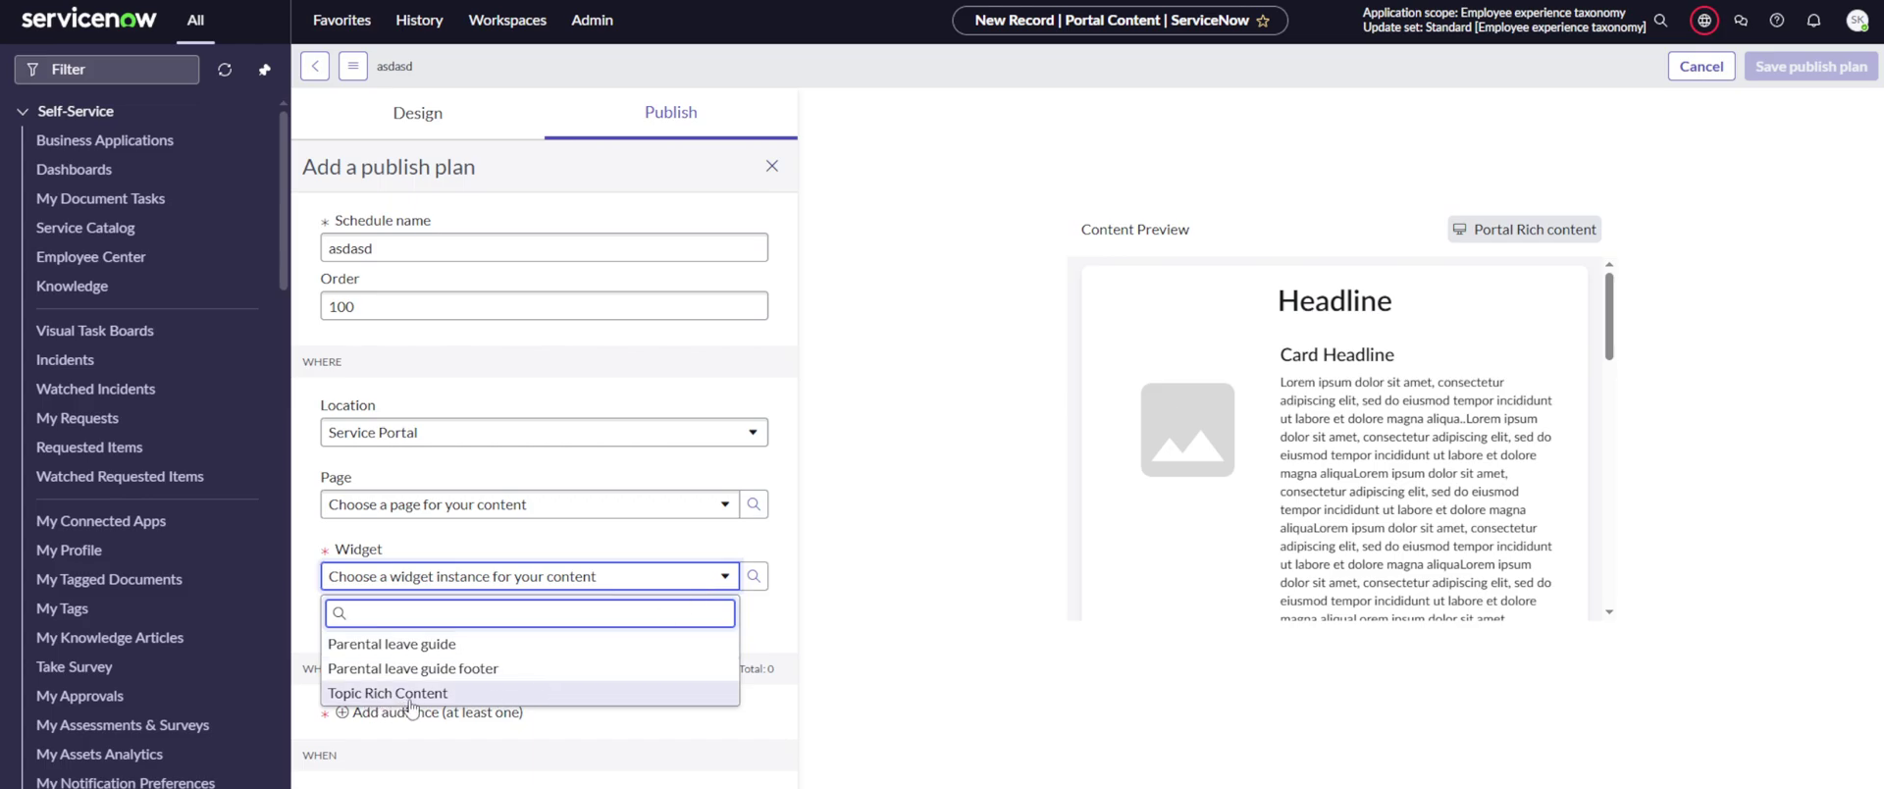
left_click(479, 703)
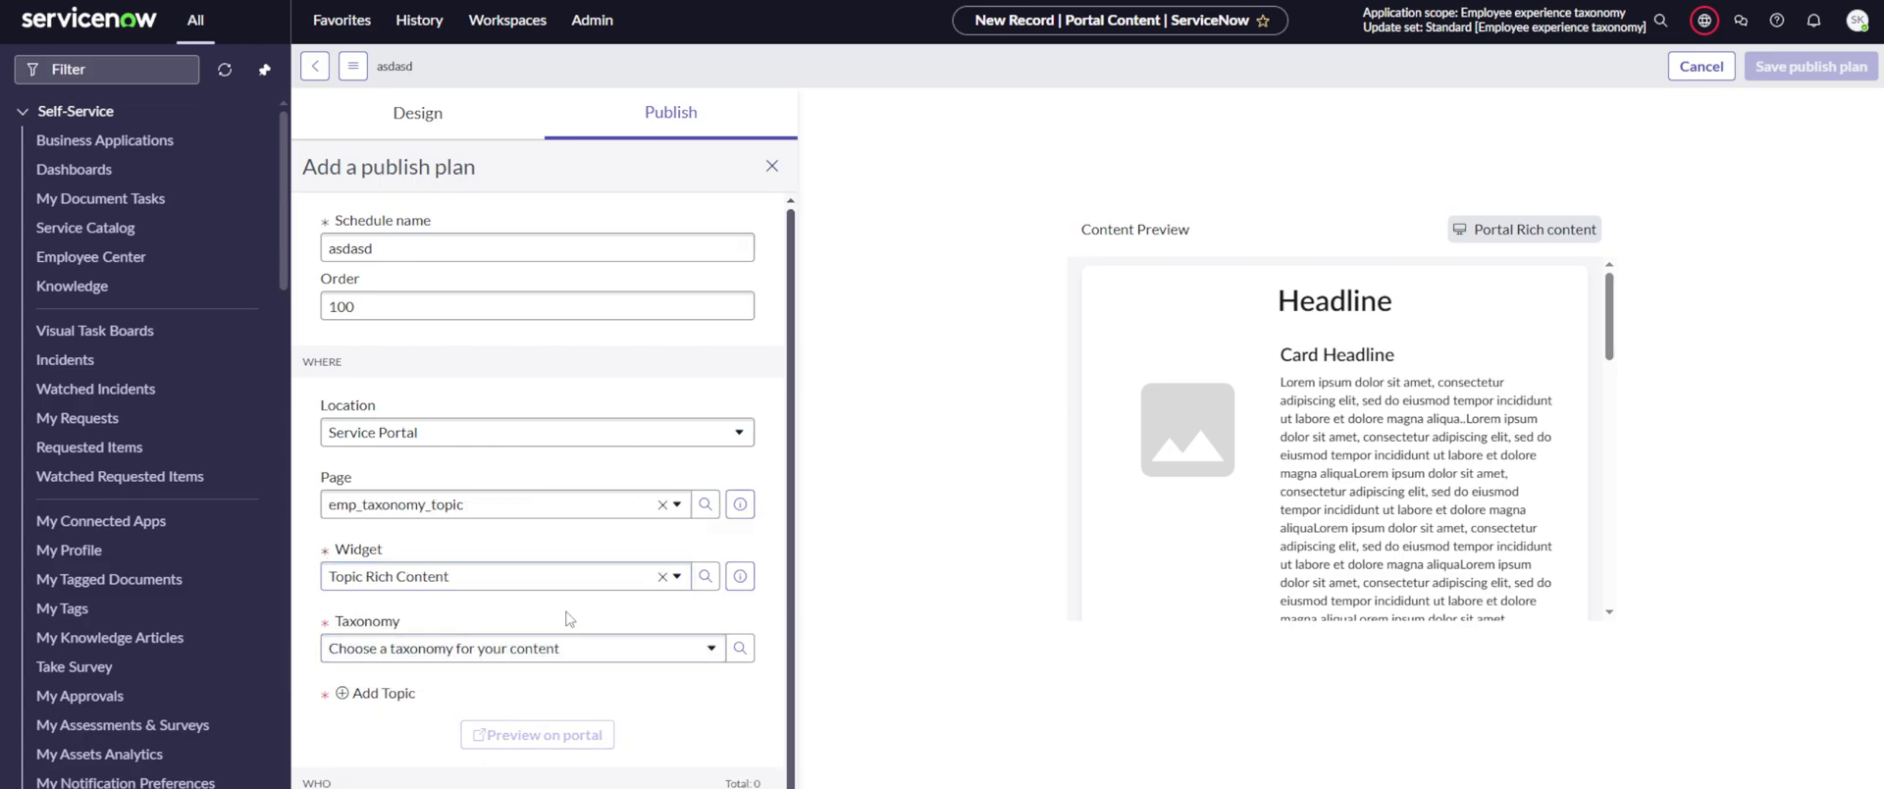
Step: Assign the Employee taxonomy and the Risk and compliance topic to the publish plan
scroll(569, 618, "down", 1)
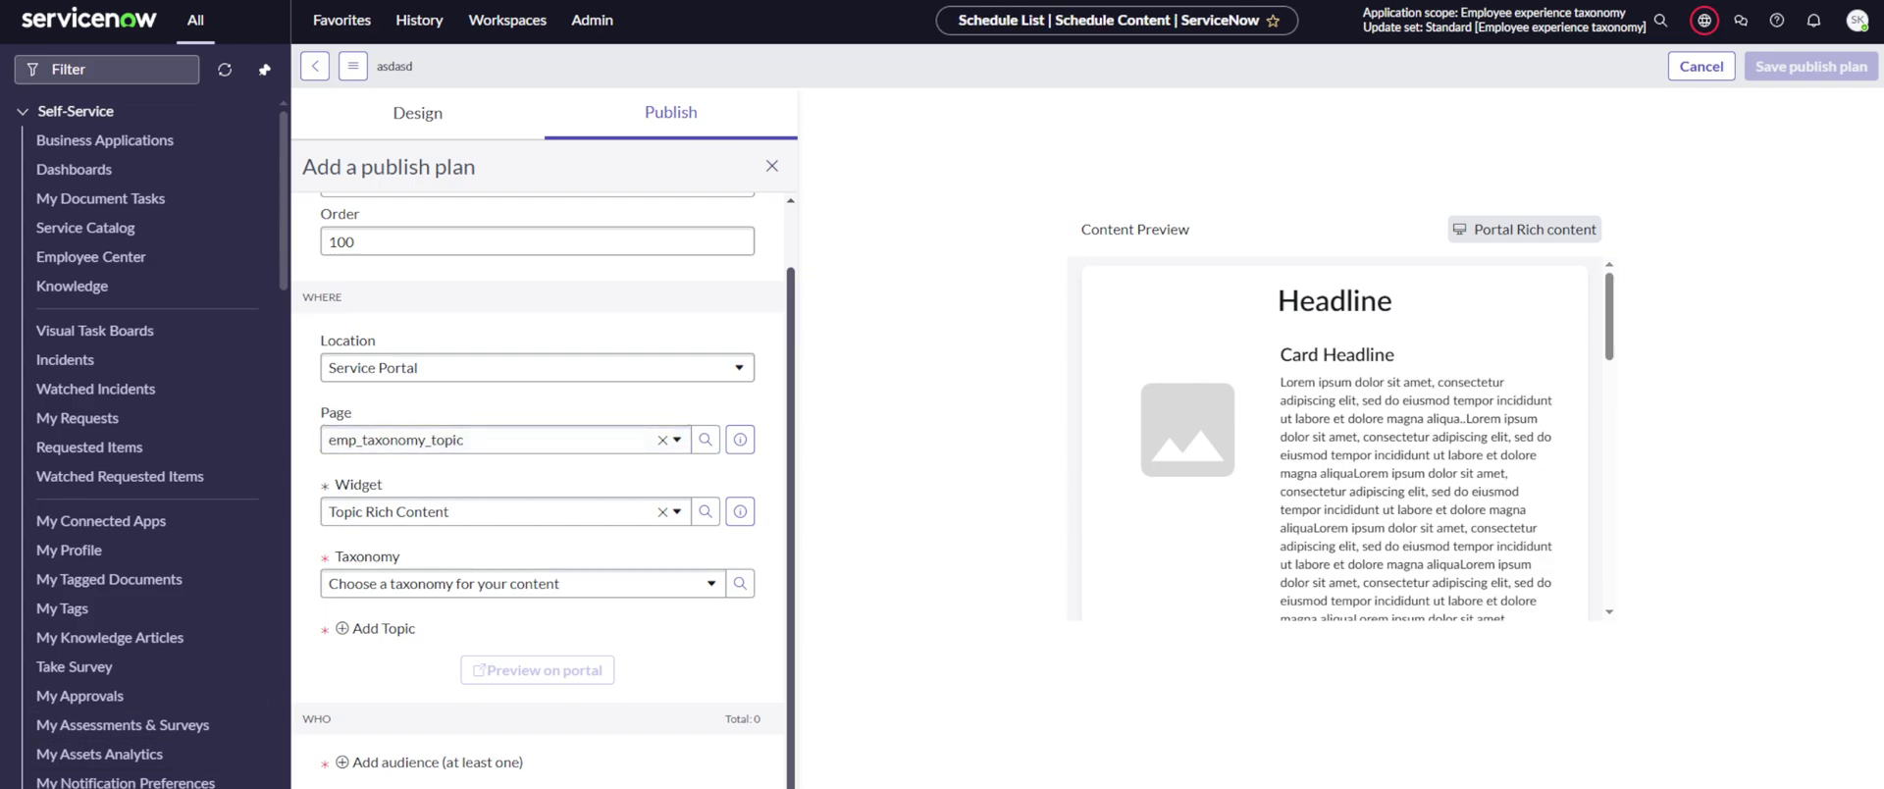
left_click(671, 588)
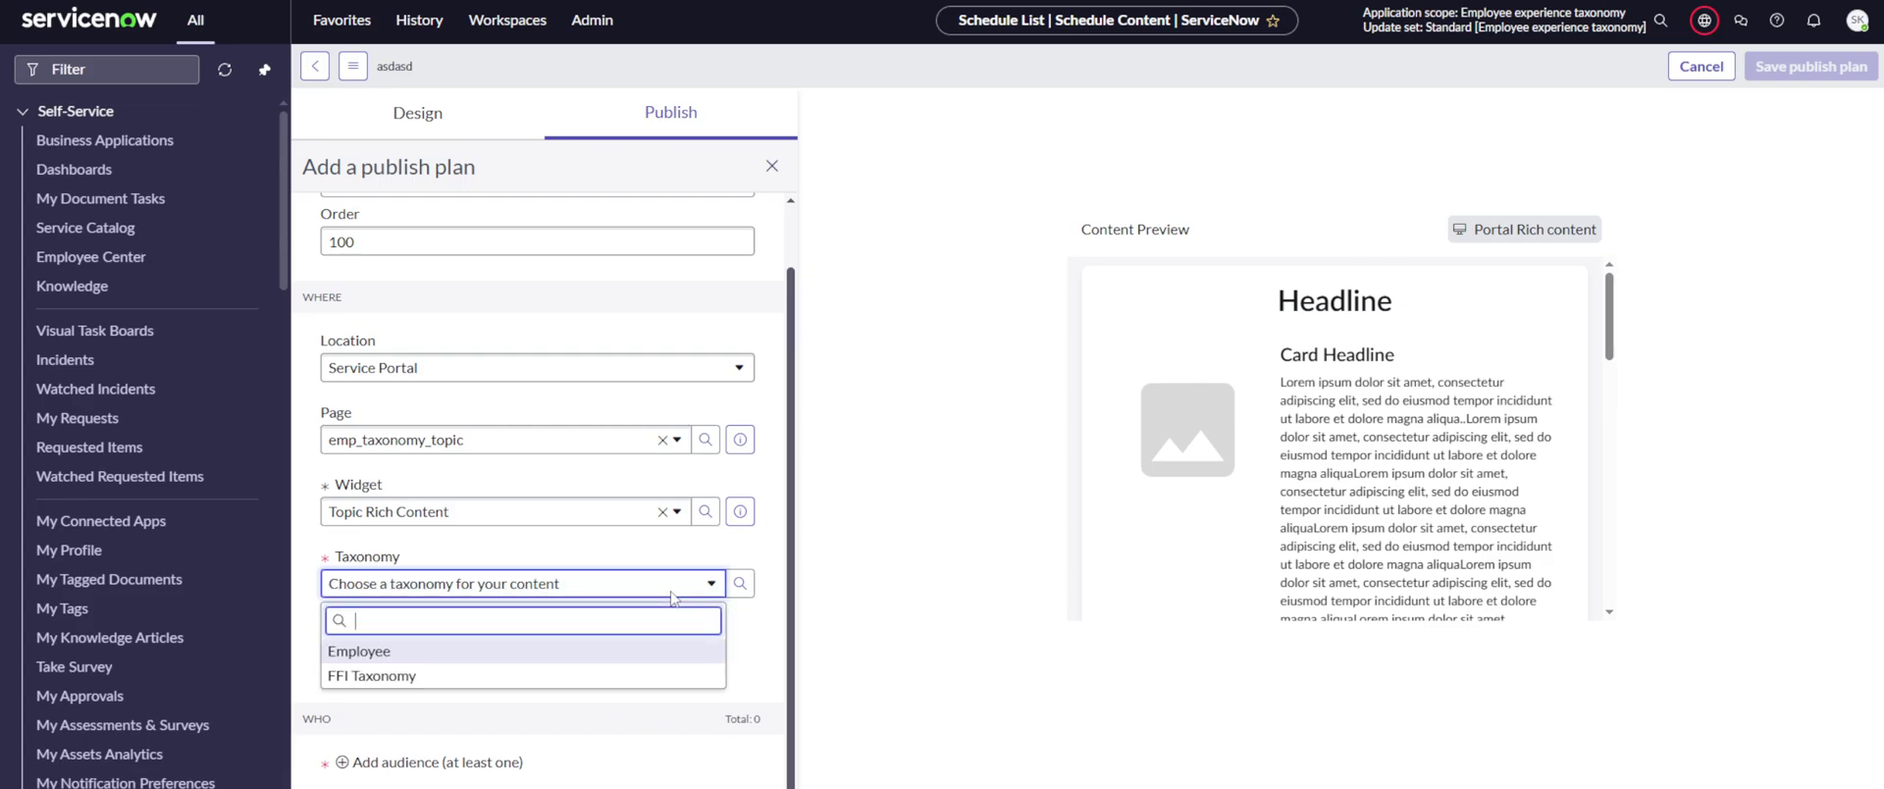
left_click(601, 655)
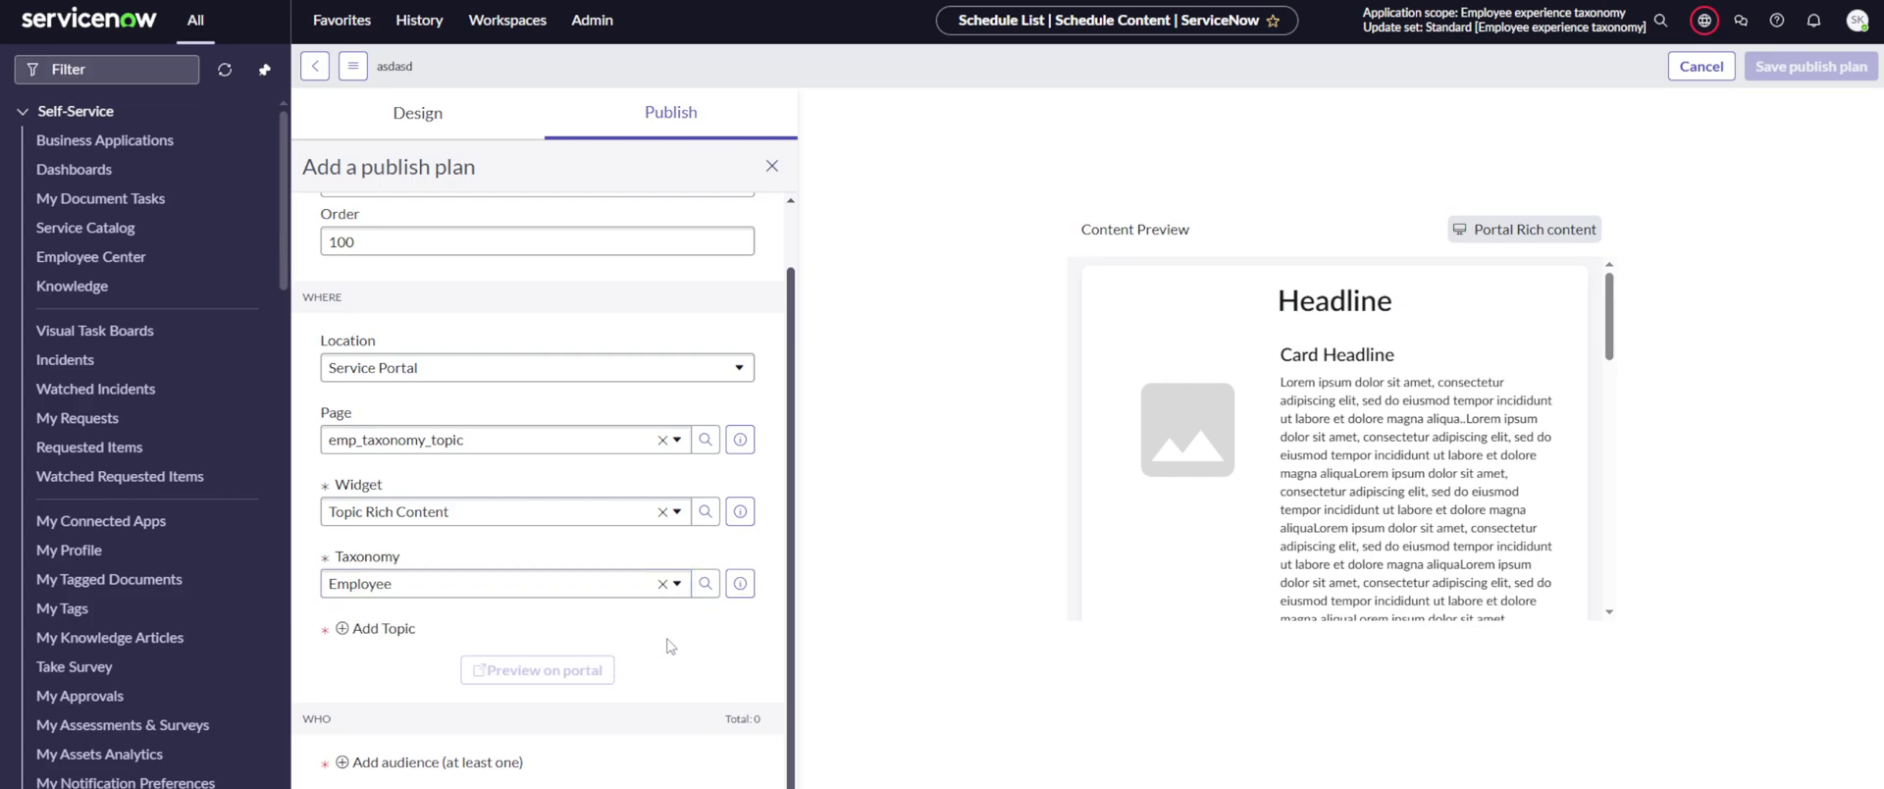
left_click(381, 636)
left_click(445, 665)
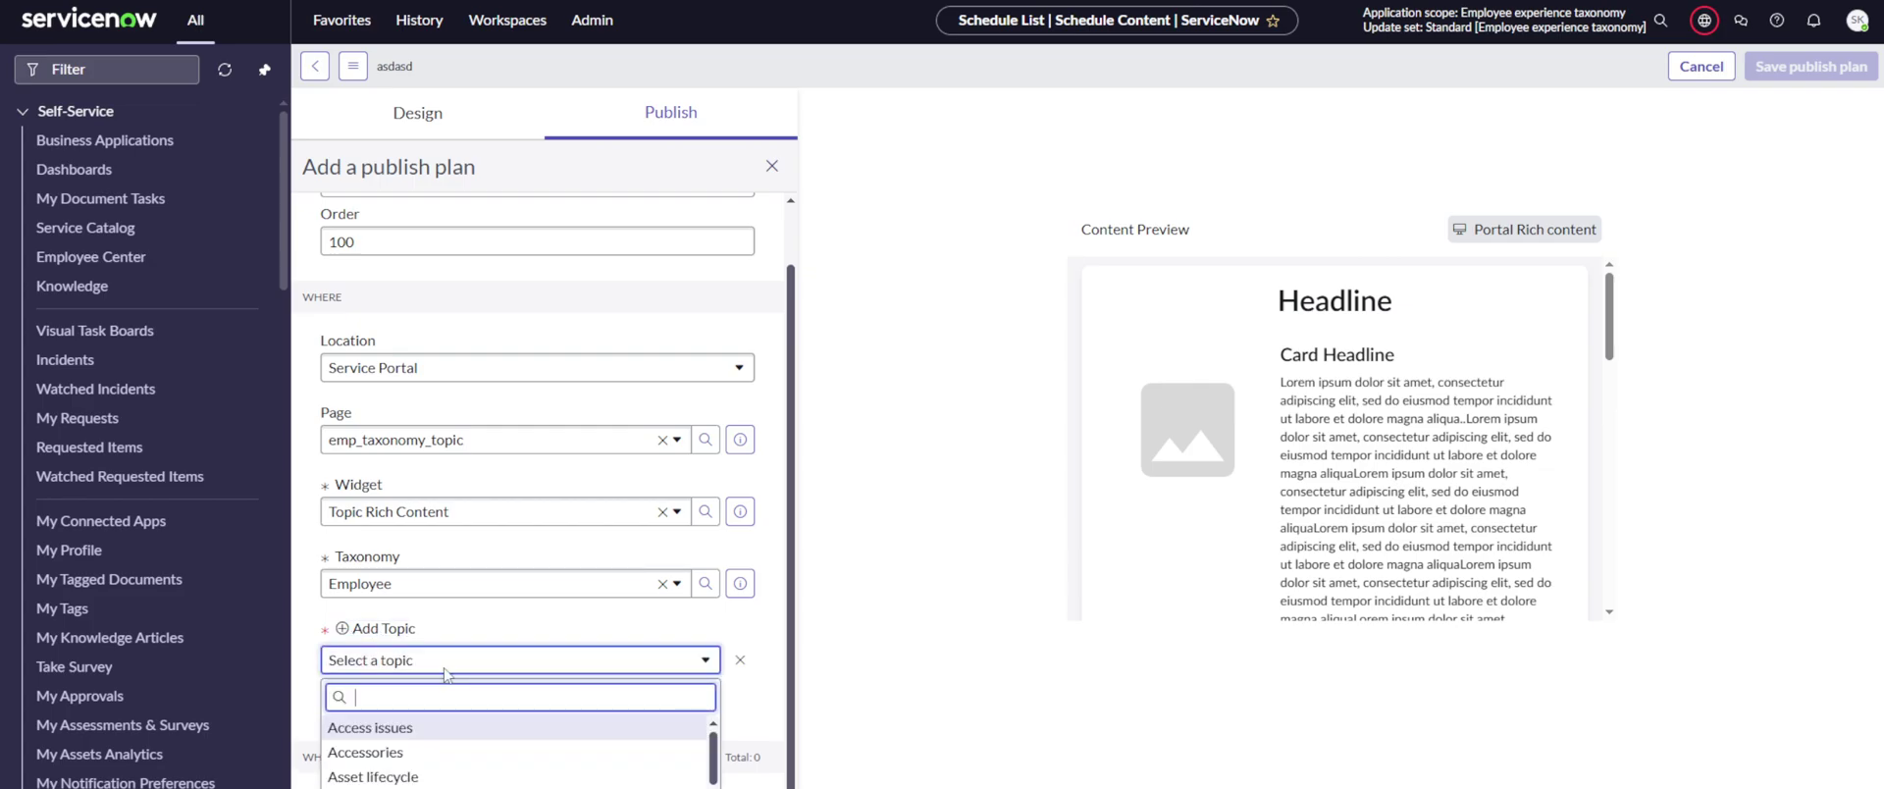
type("ris")
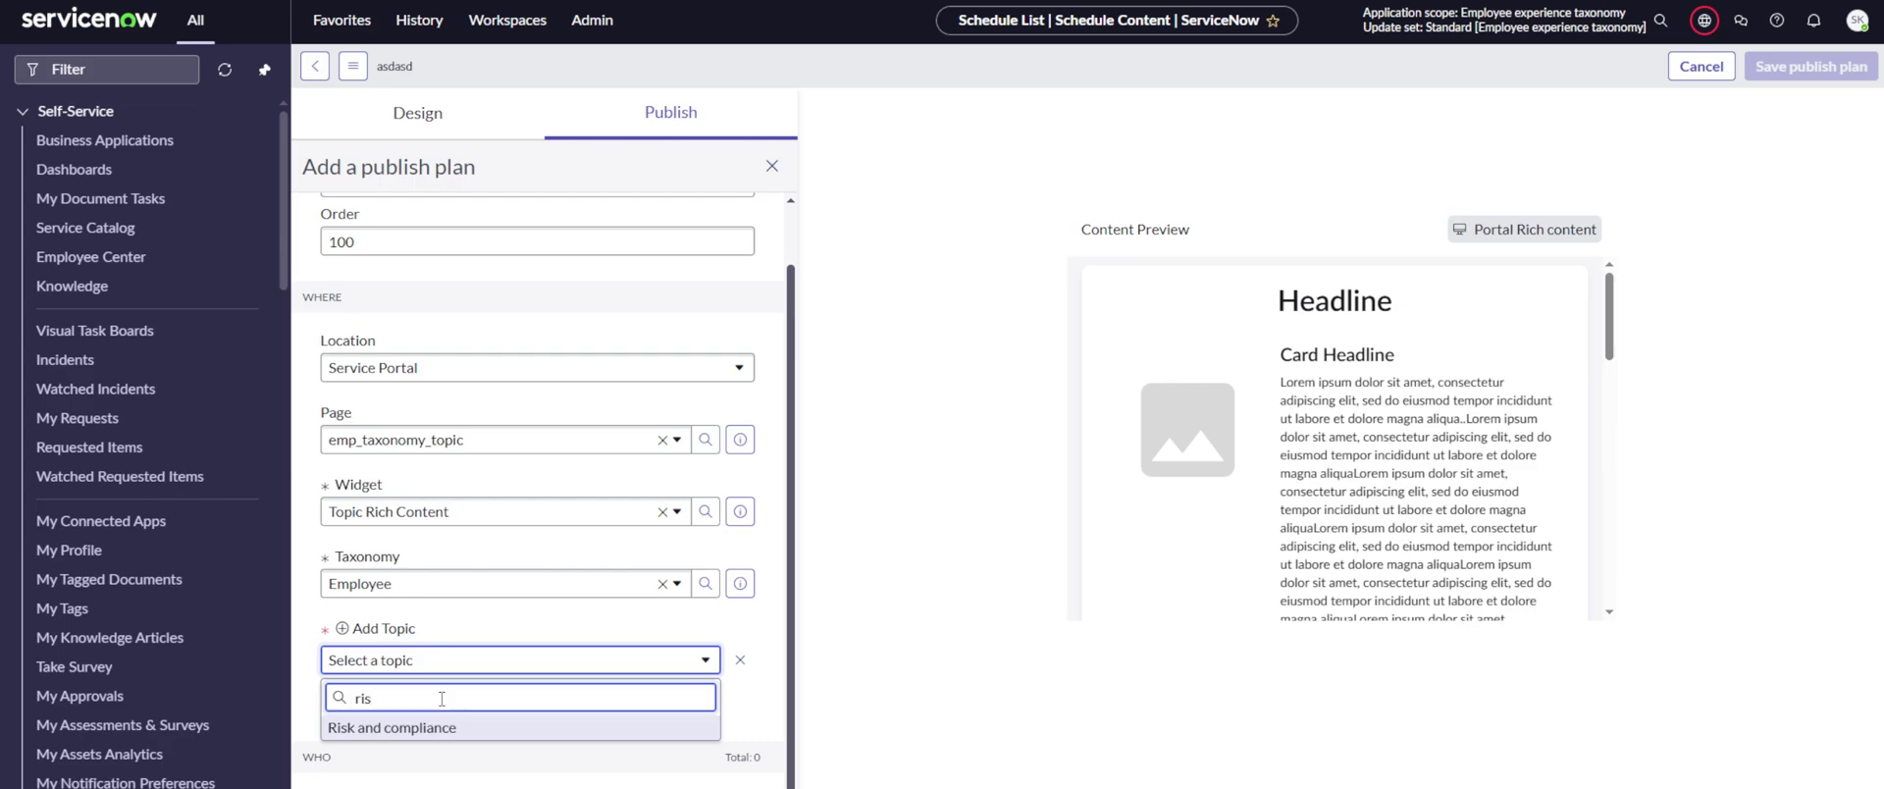
left_click(463, 734)
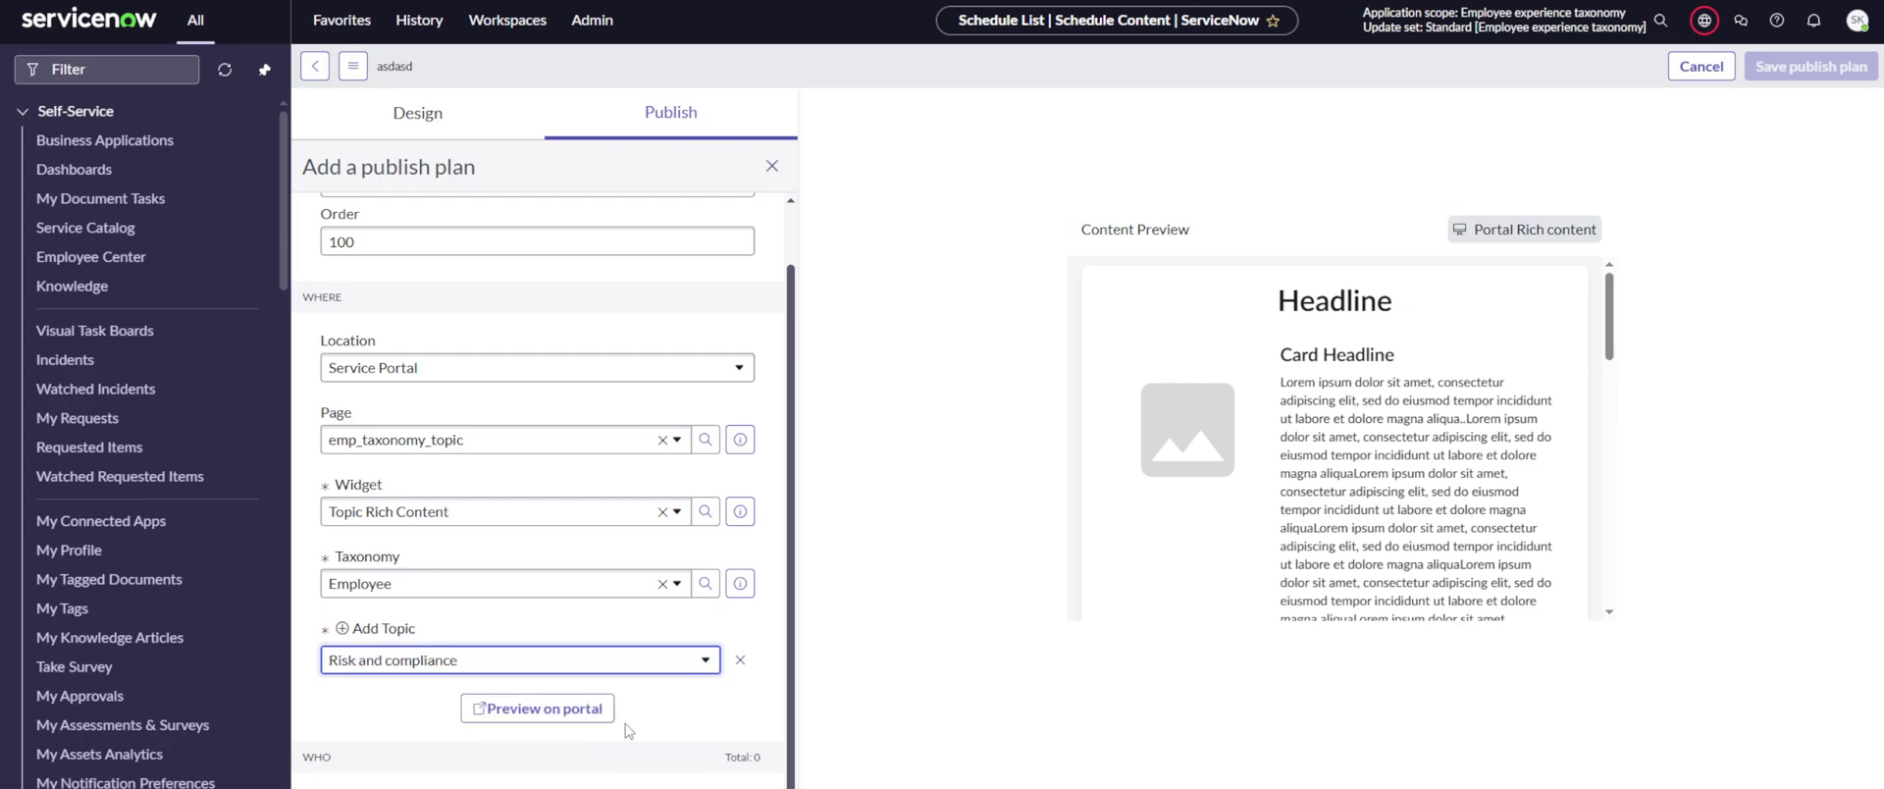
Step: Add the Active Users audience to the publish plan and save the plan as always active
scroll(676, 715, "down", 1)
left_click(457, 762)
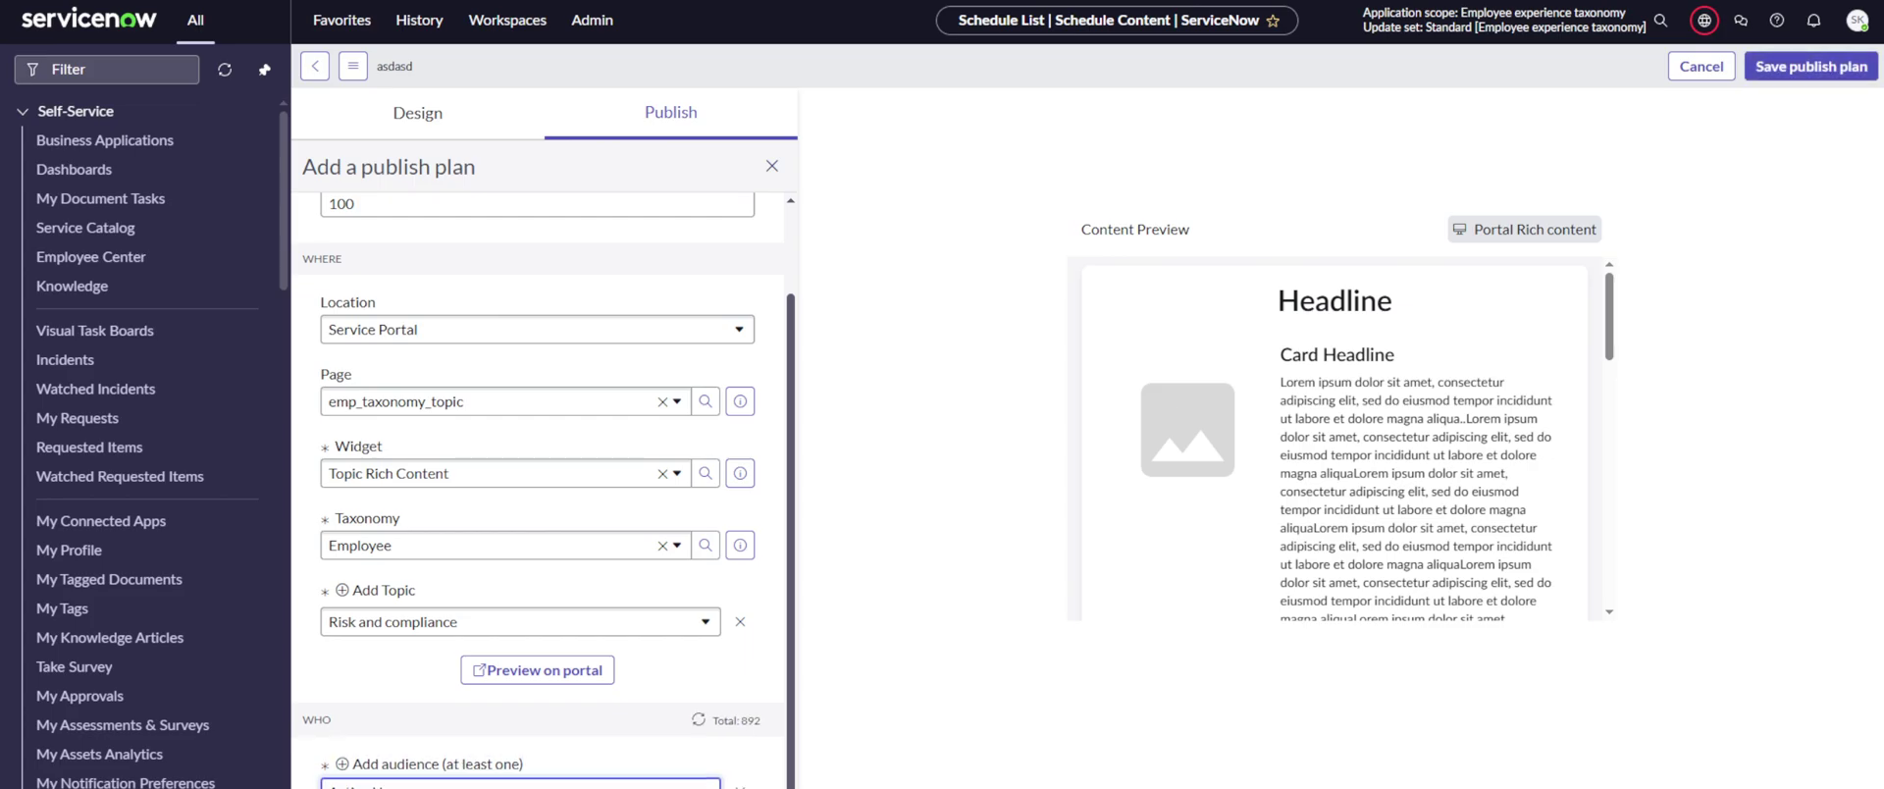
scroll(545, 491, "down", 1)
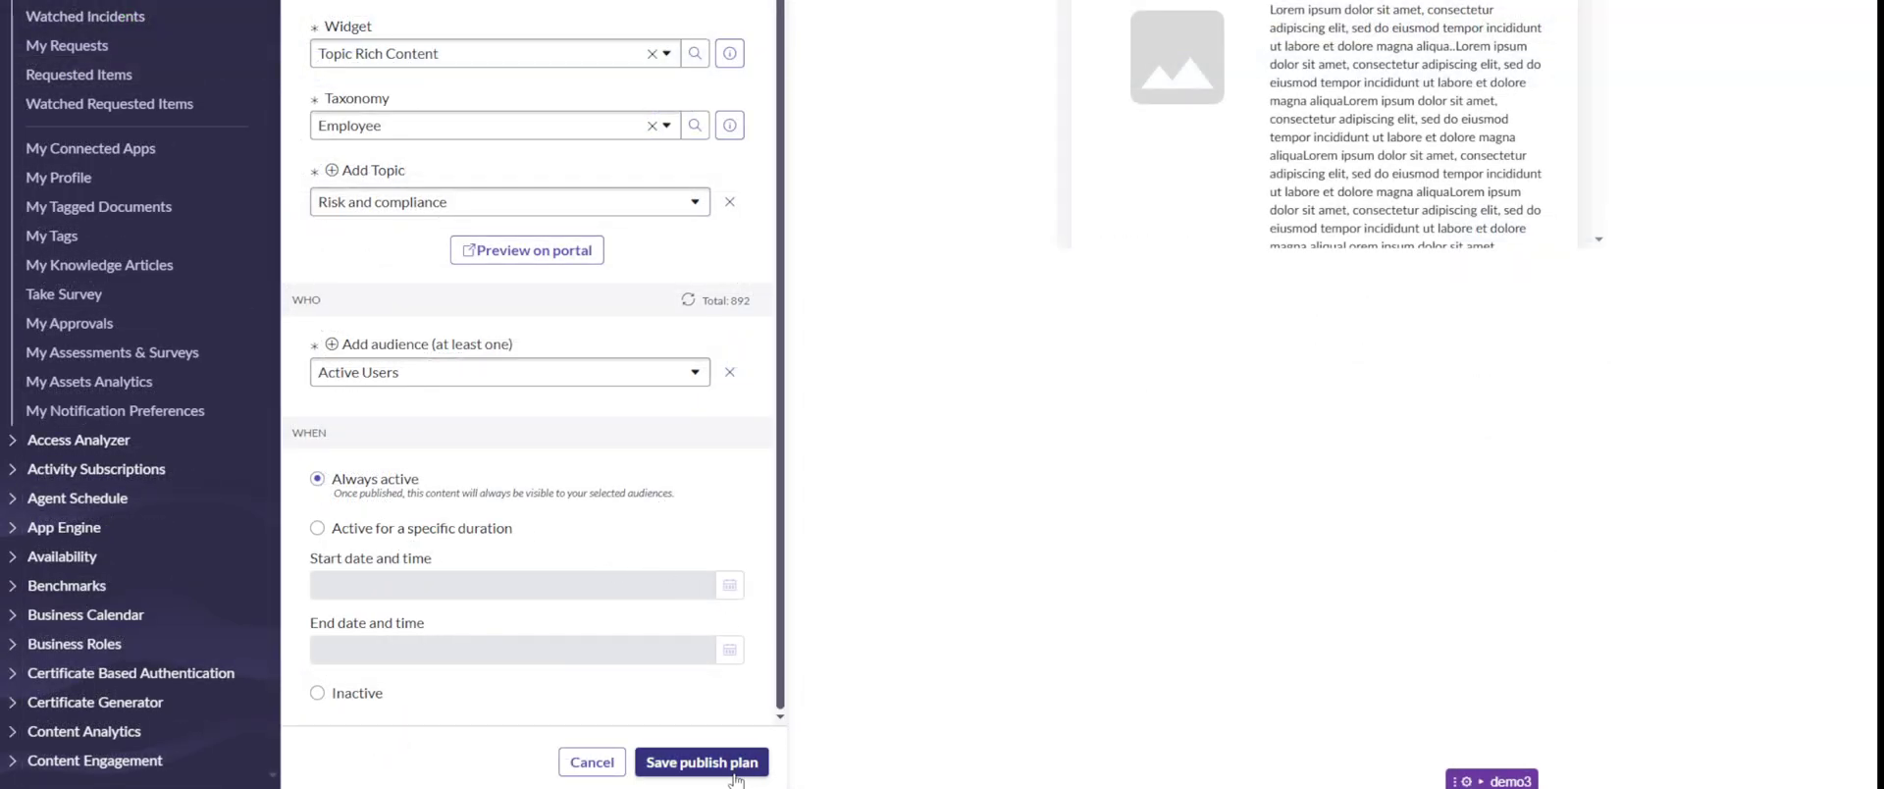
left_click(738, 773)
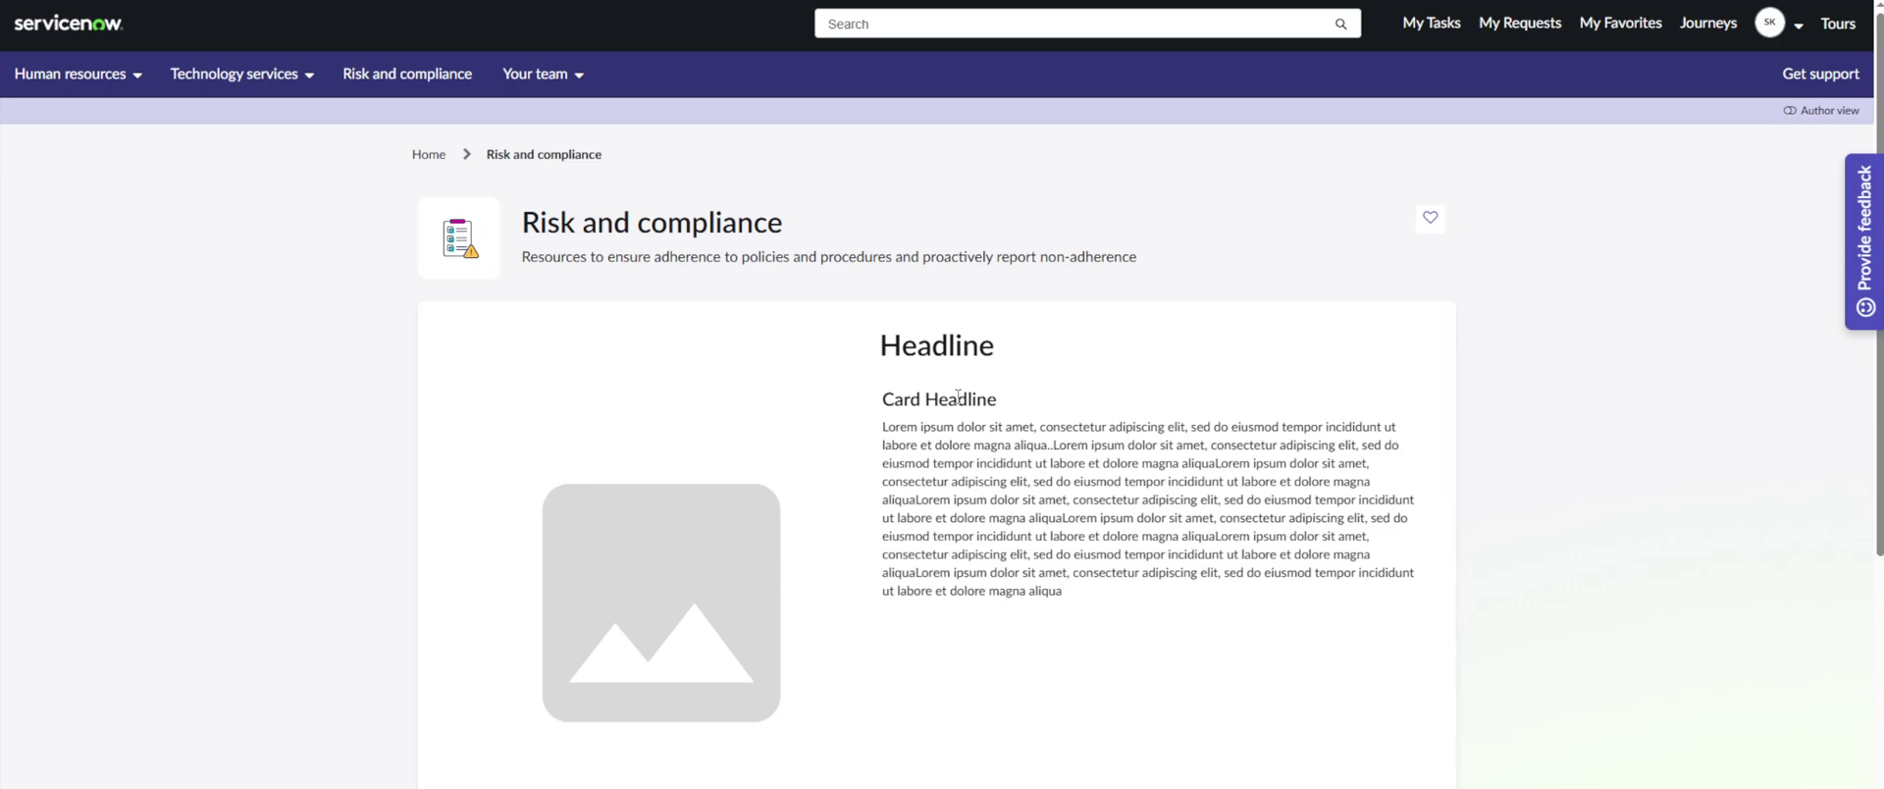
Step: Examine the published card content and the support resources on the Risk and compliance topic page
scroll(957, 407, "down", 10)
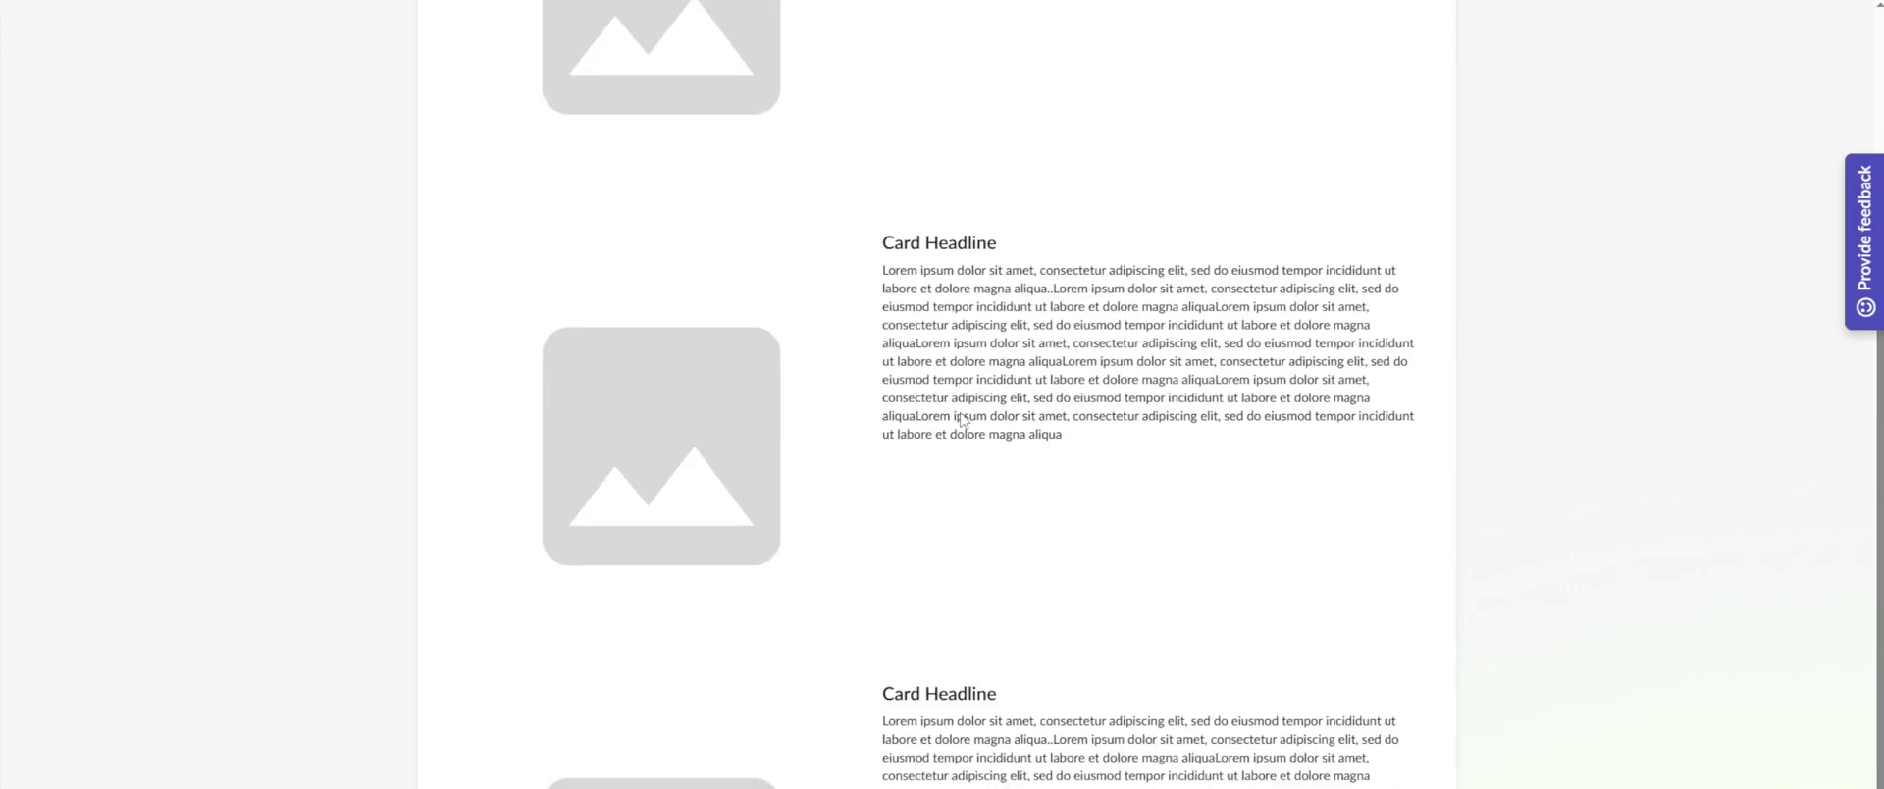
scroll(960, 417, "up", 10)
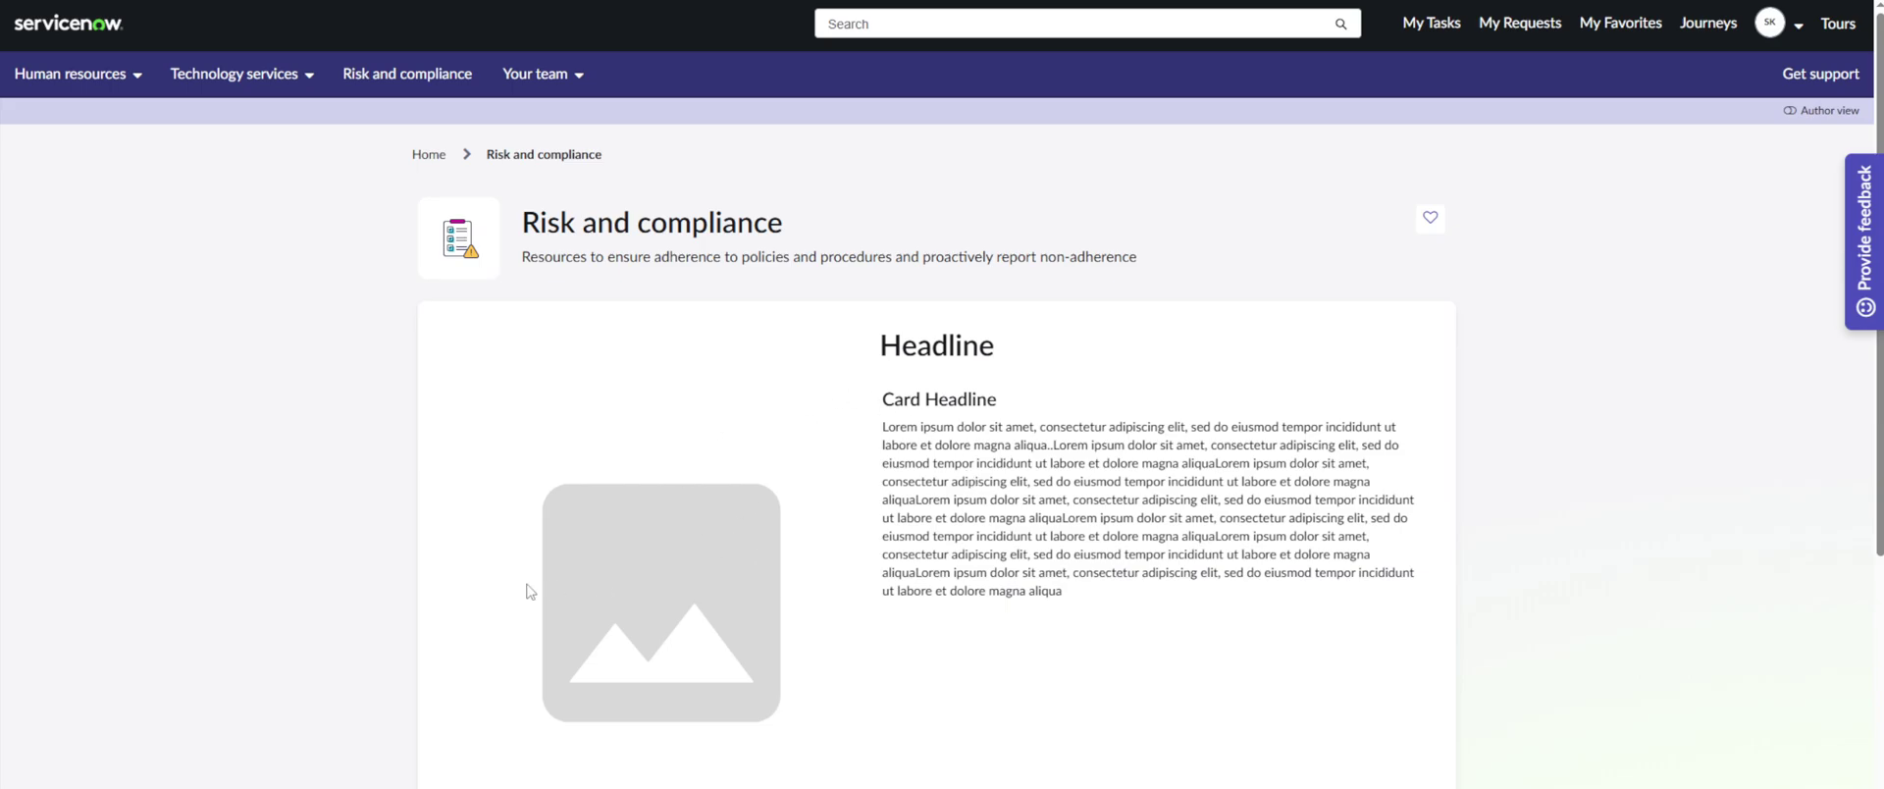
scroll(361, 580, "down", 10)
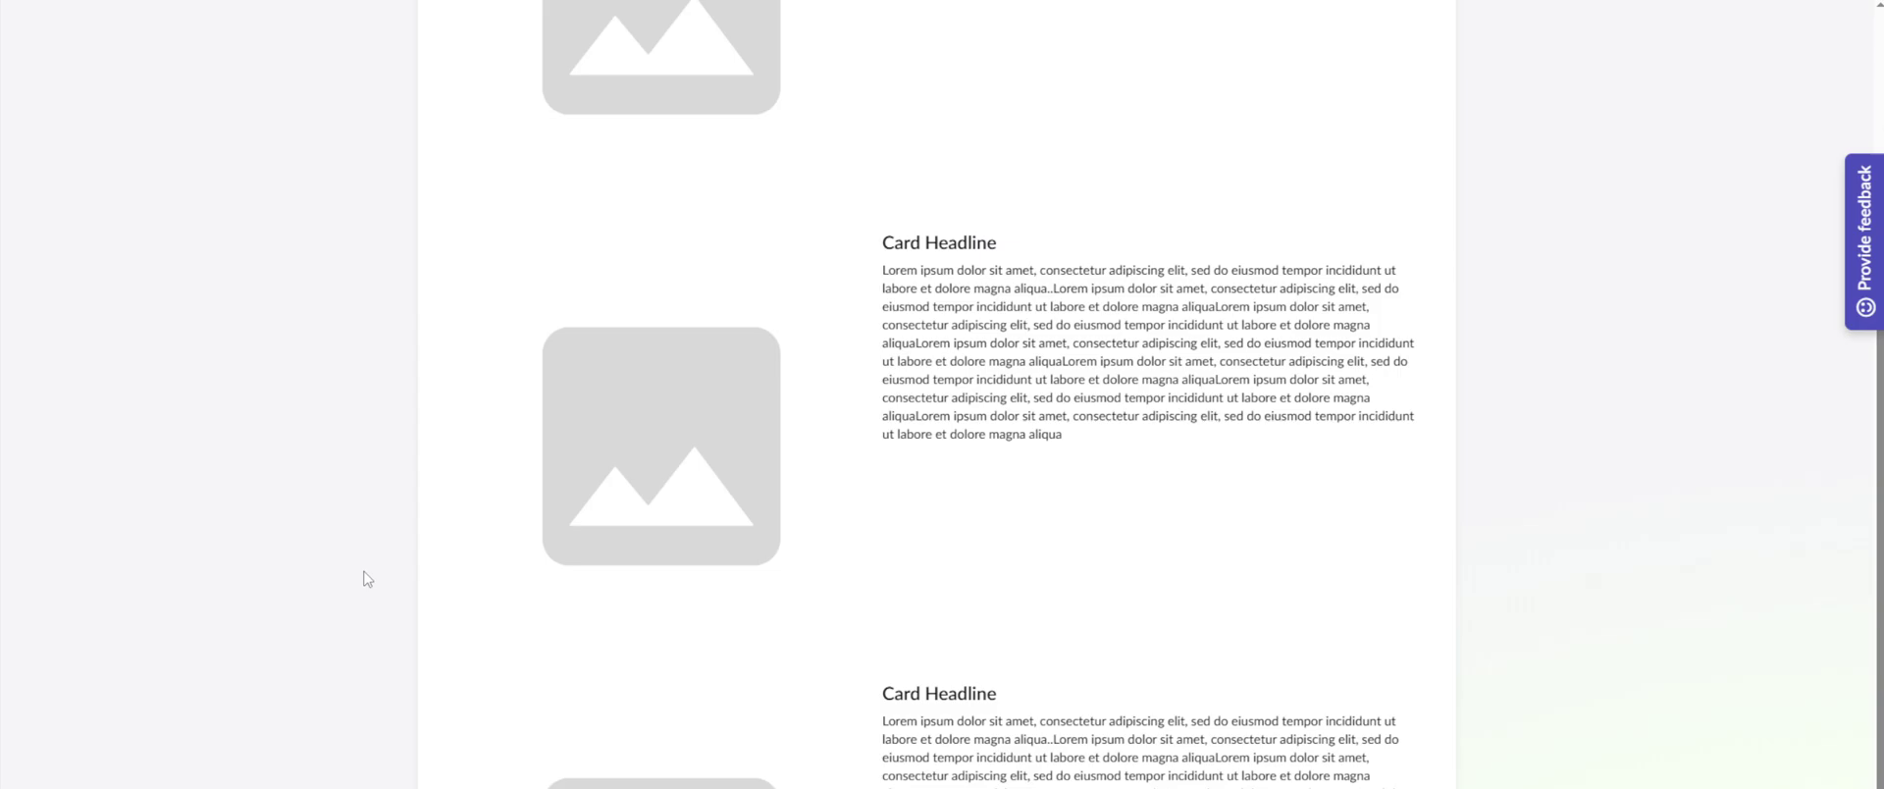
scroll(441, 580, "up", 4)
scroll(440, 580, "down", 3)
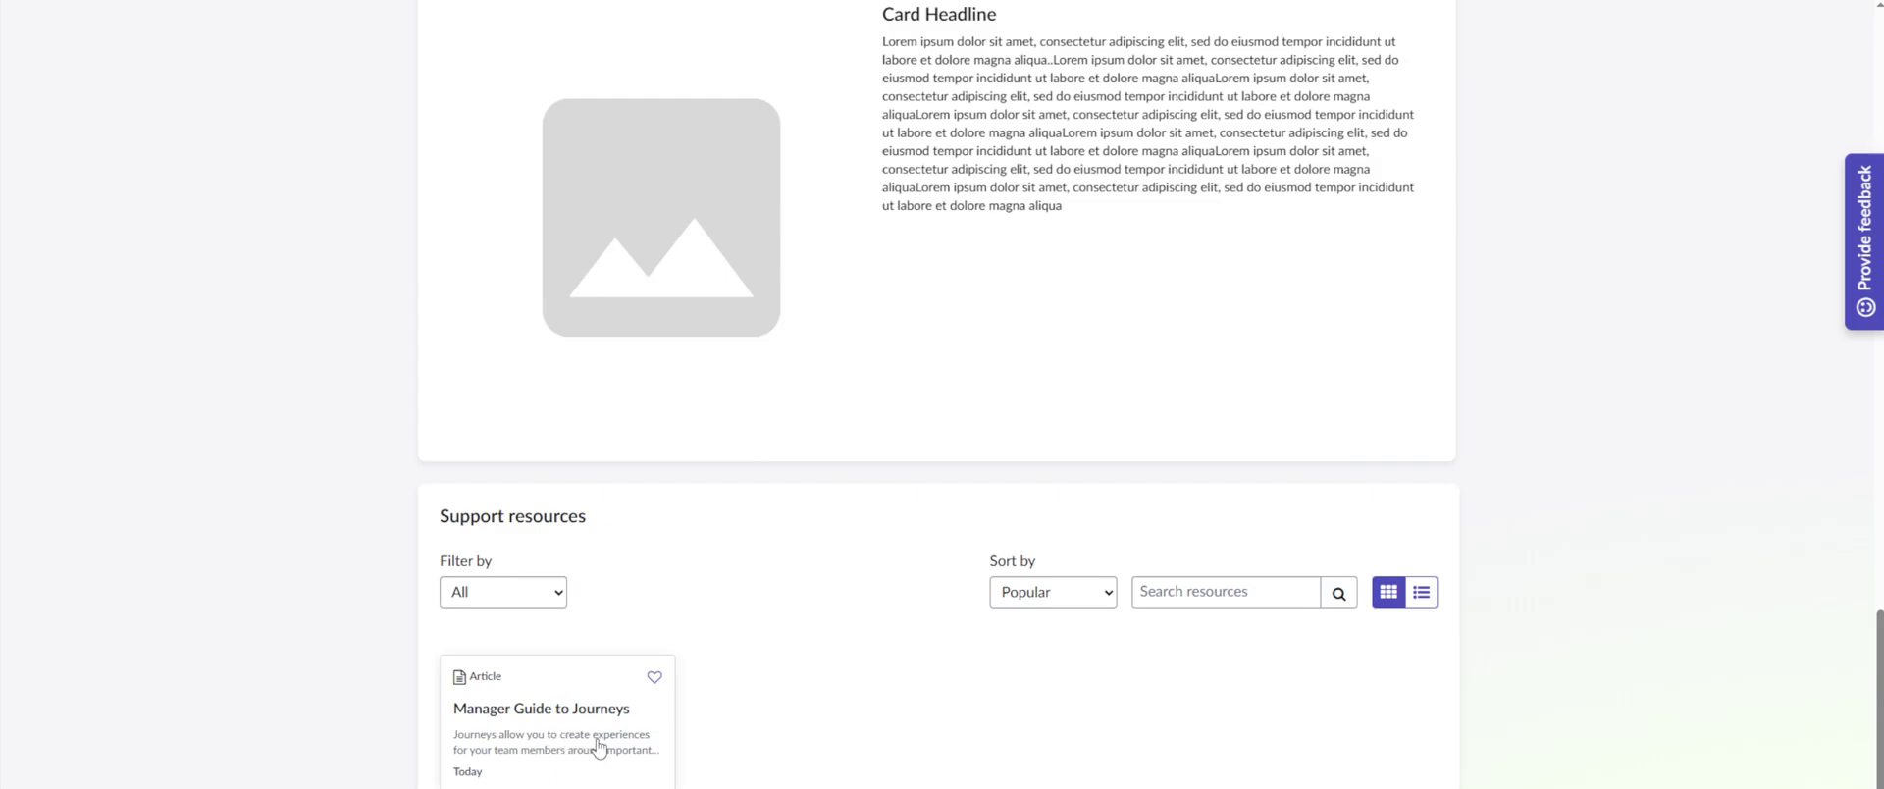
scroll(775, 740, "up", 9)
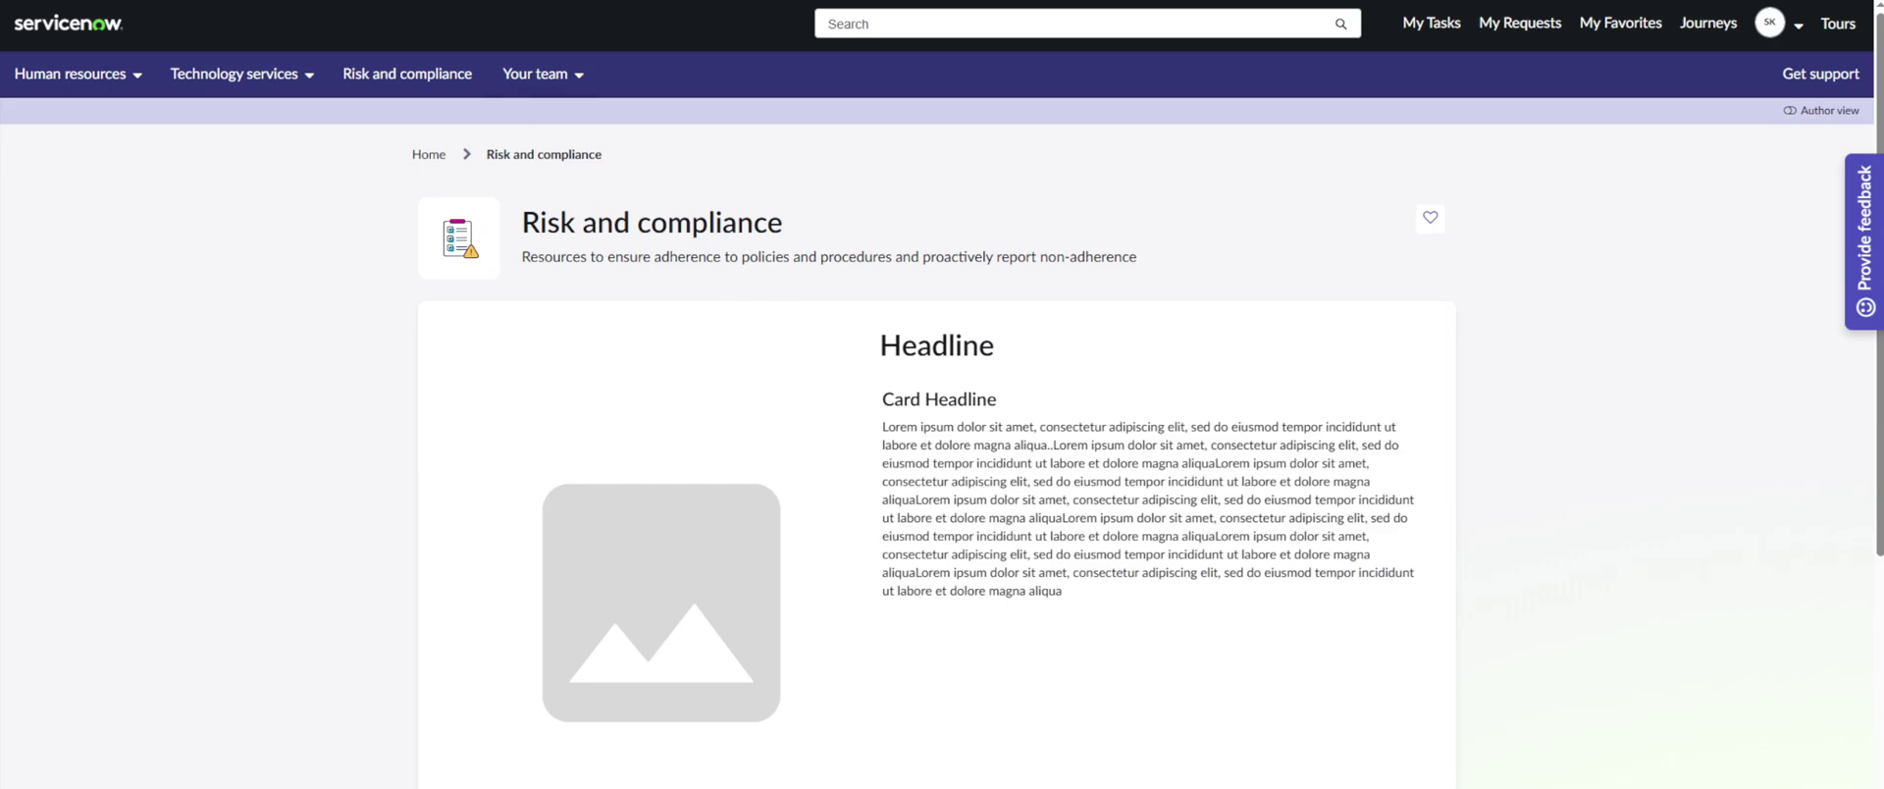
scroll(860, 483, "down", 10)
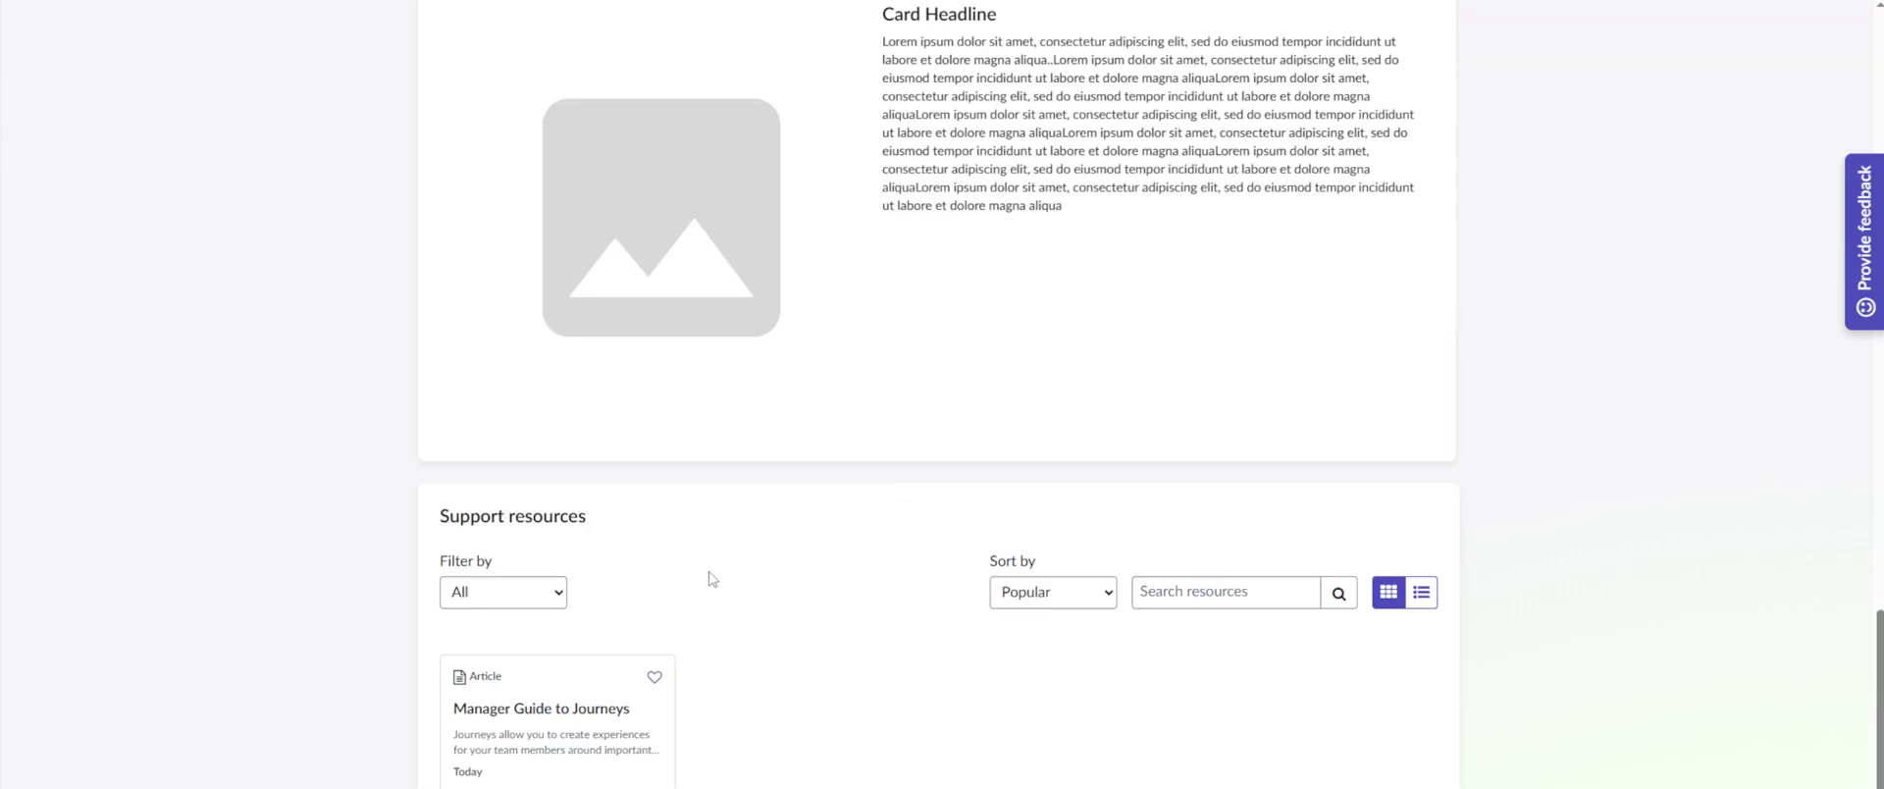
scroll(697, 586, "up", 10)
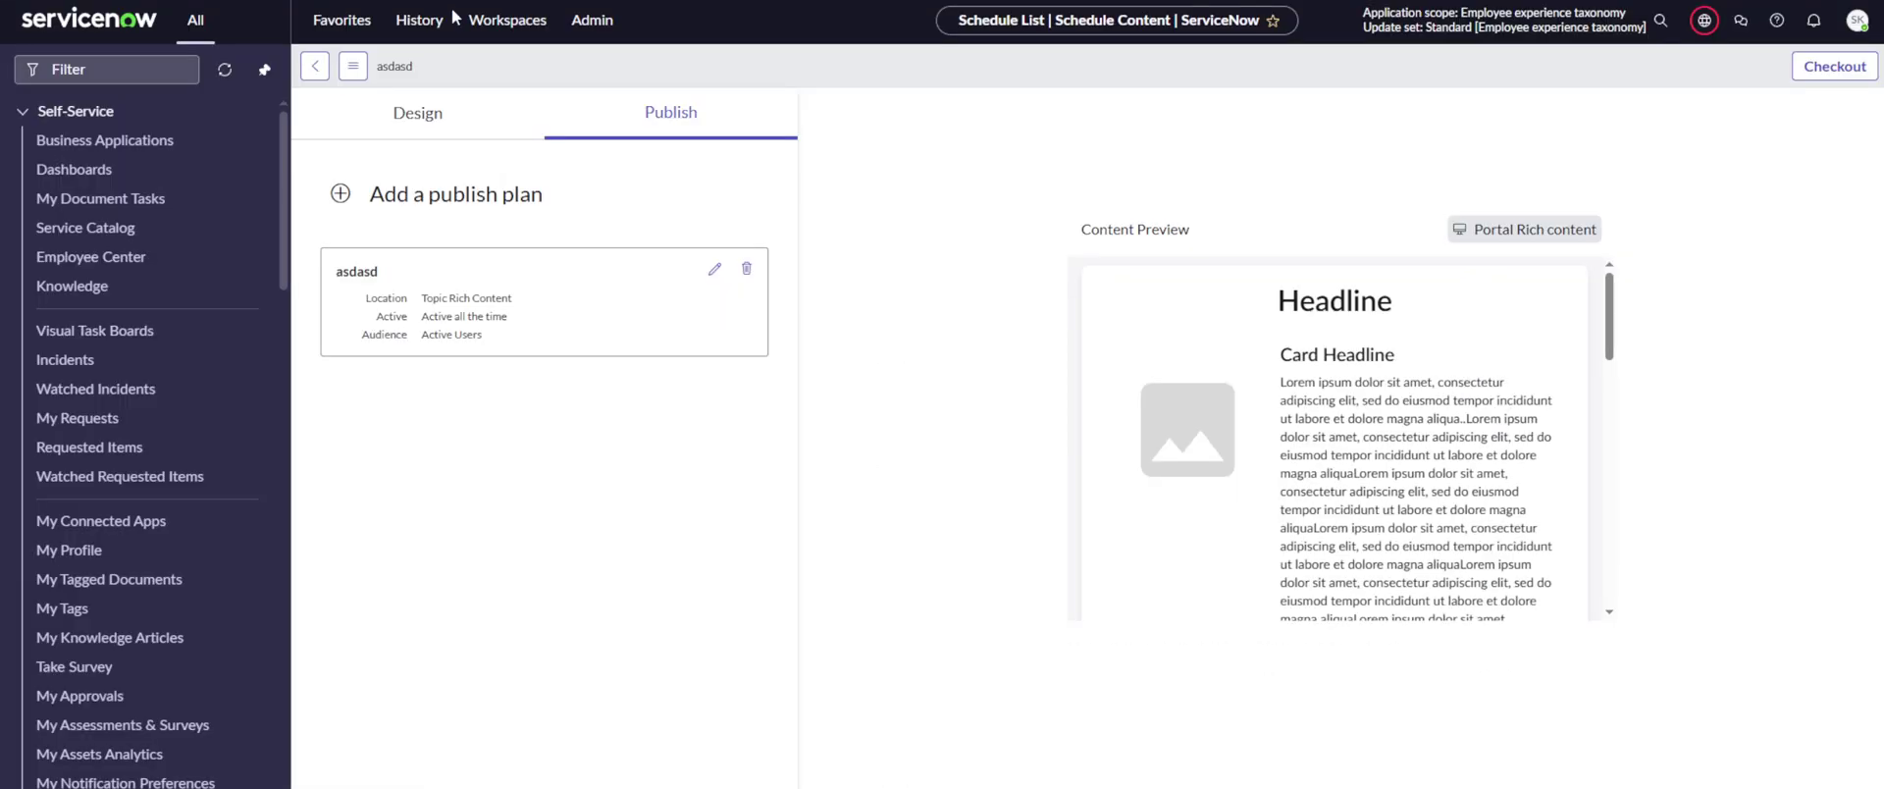
Step: Find the Taxonomies list and open the Risk and compliance topic of the Employee taxonomy
left_click(117, 70)
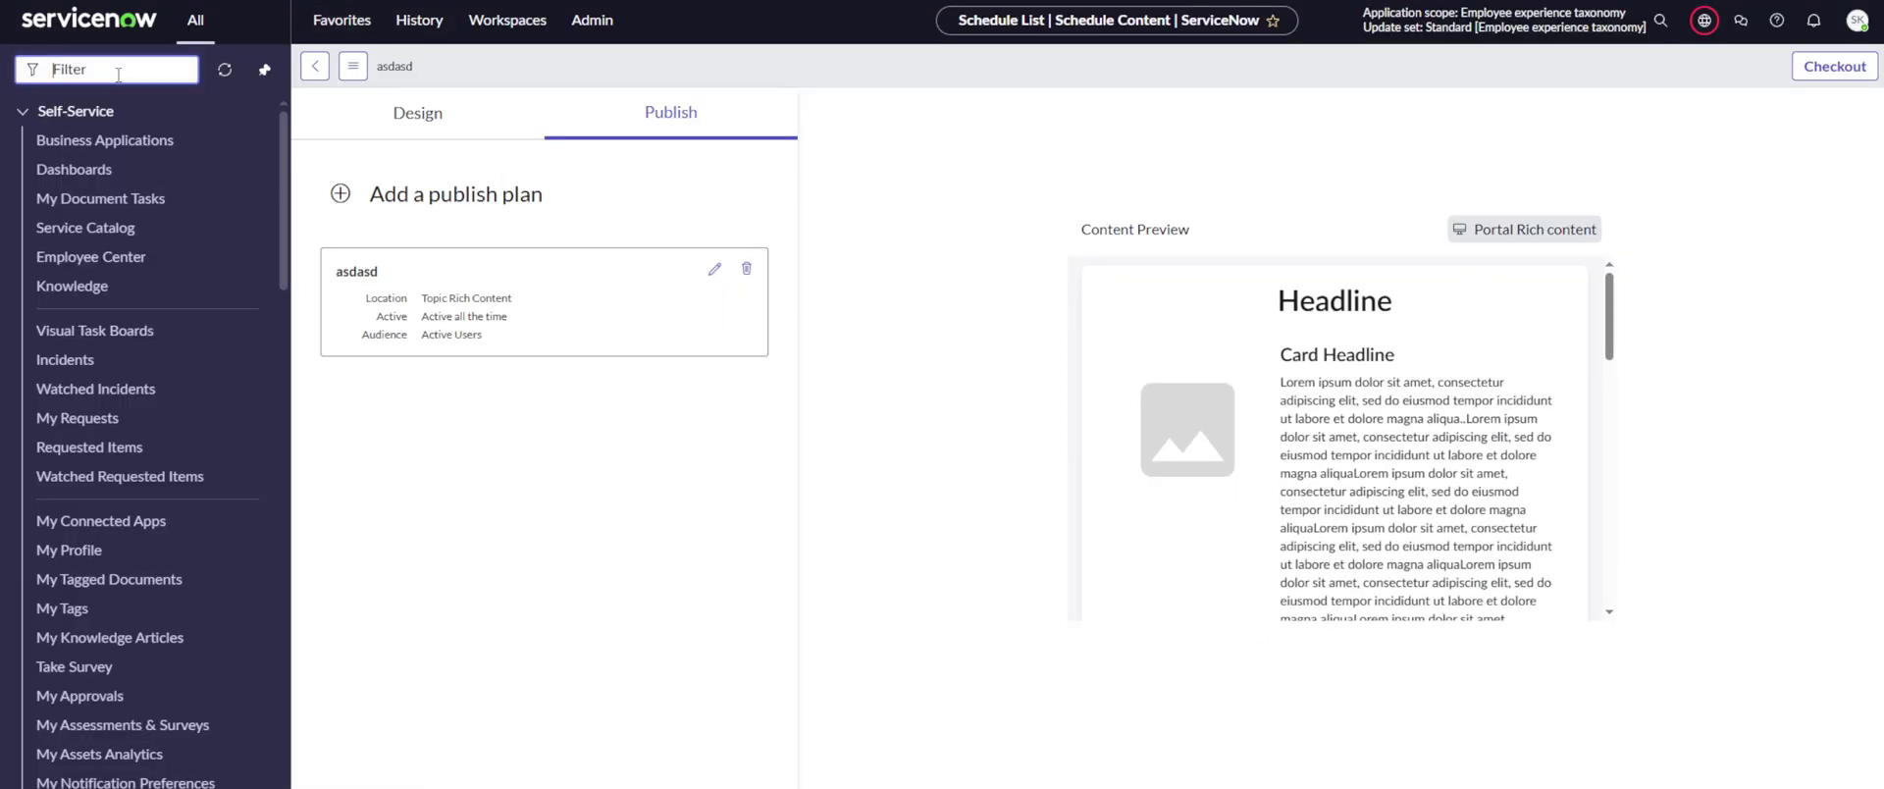
type("taxono")
left_click(81, 241)
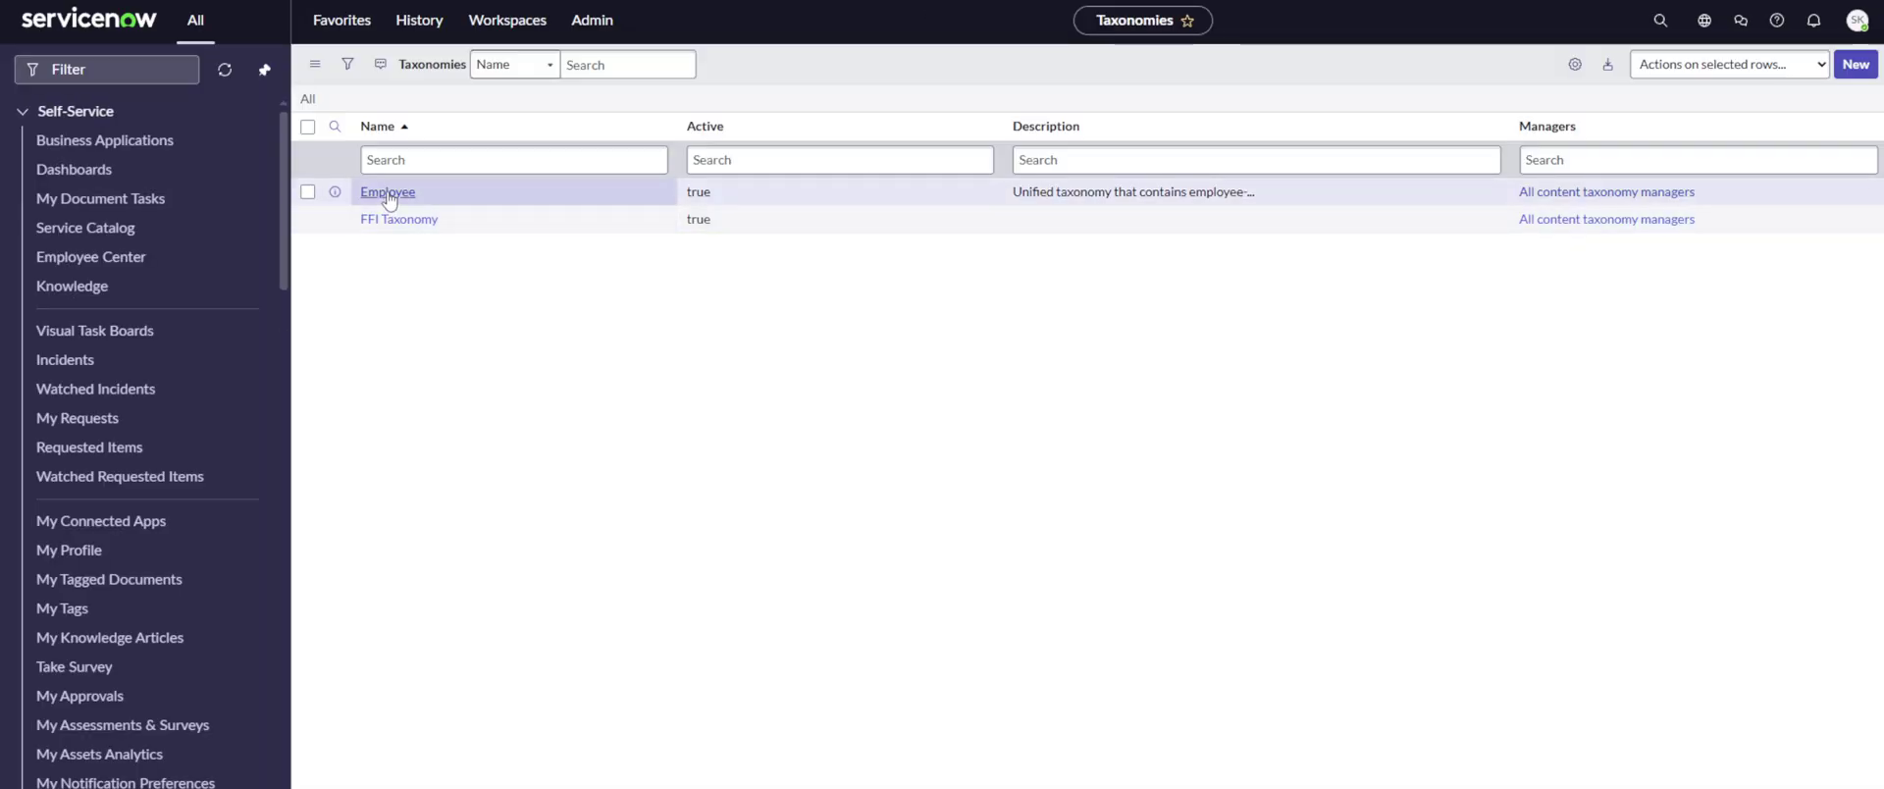
left_click(389, 193)
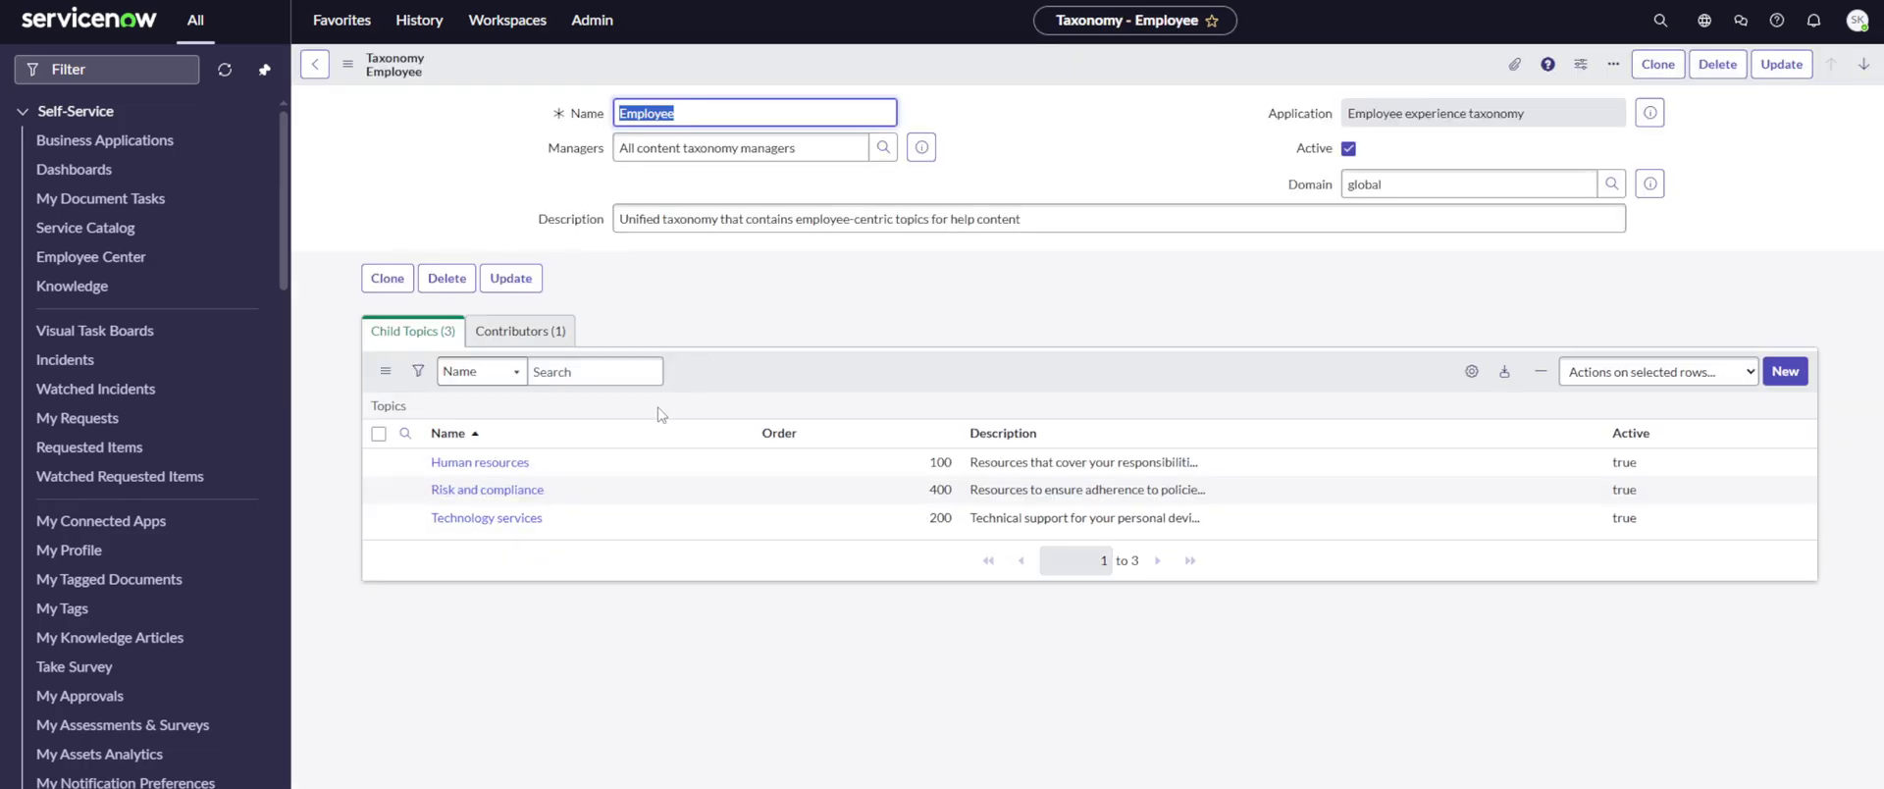
left_click(509, 512)
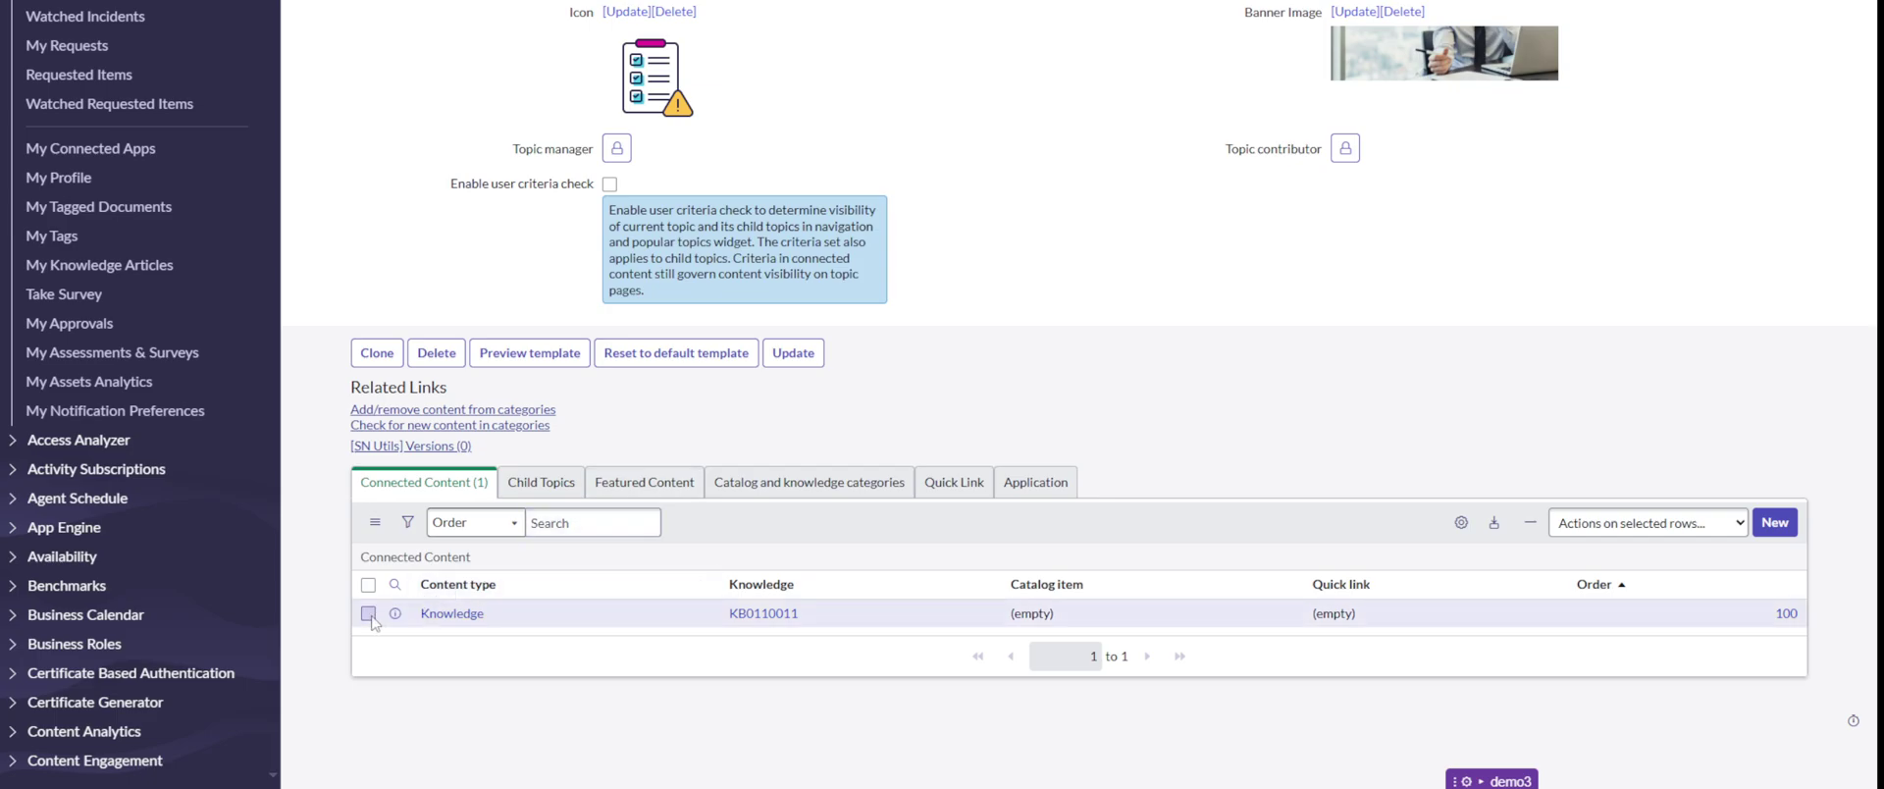
Step: Delete the connected knowledge article from the Risk and compliance topic and save the topic record
left_click(369, 614)
left_click(1648, 523)
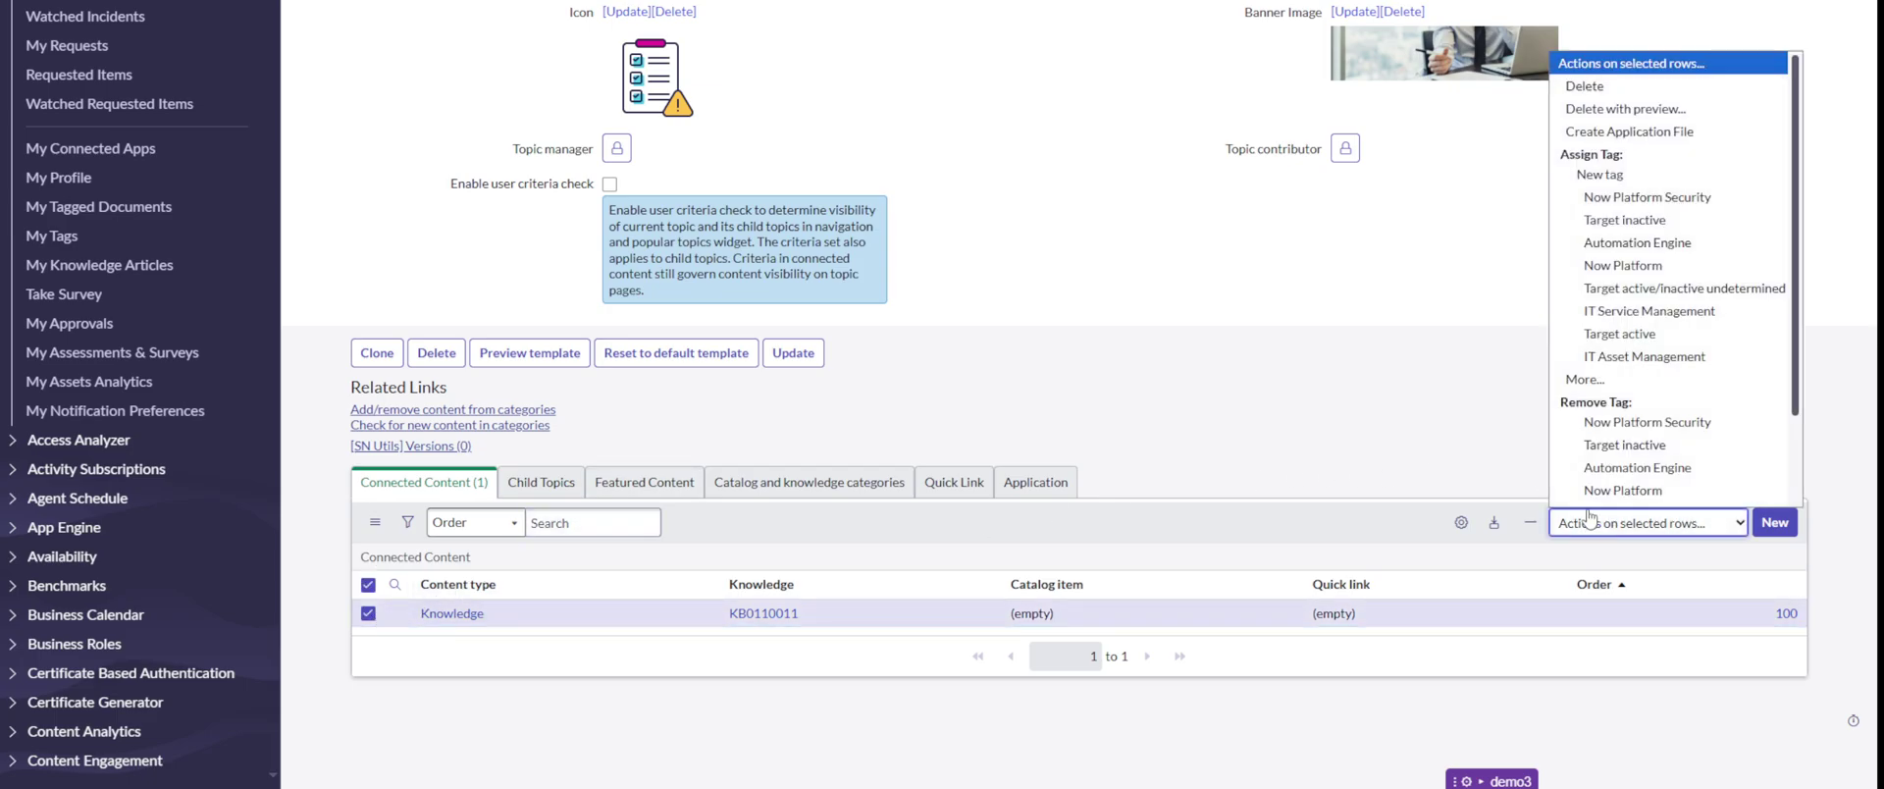
left_click(1610, 114)
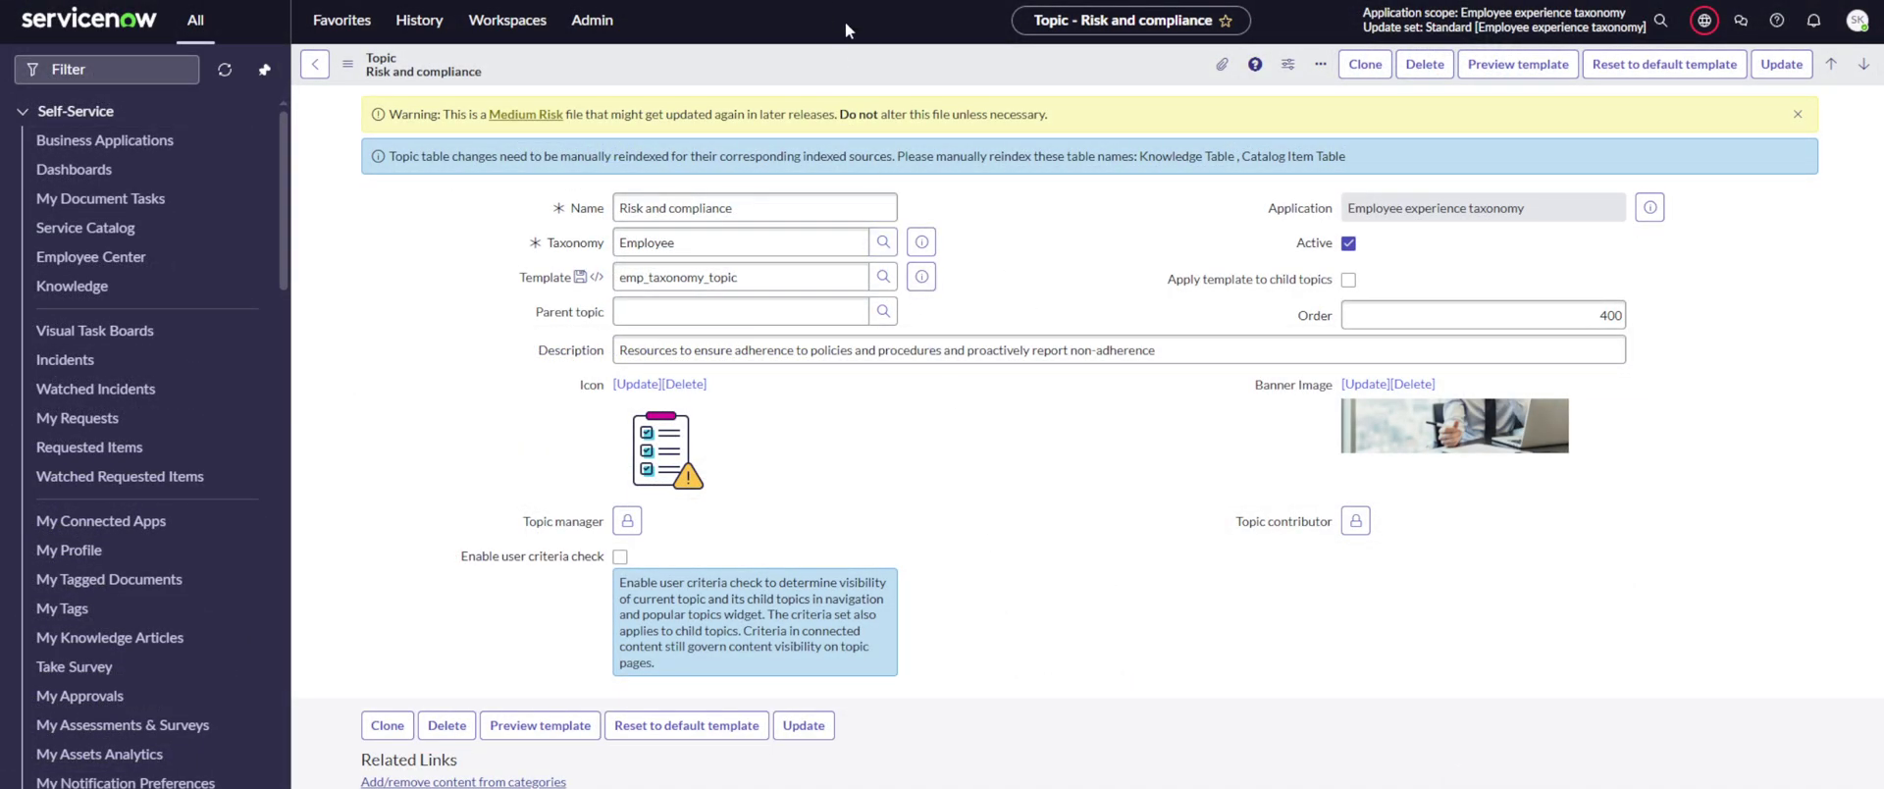
right_click(872, 59)
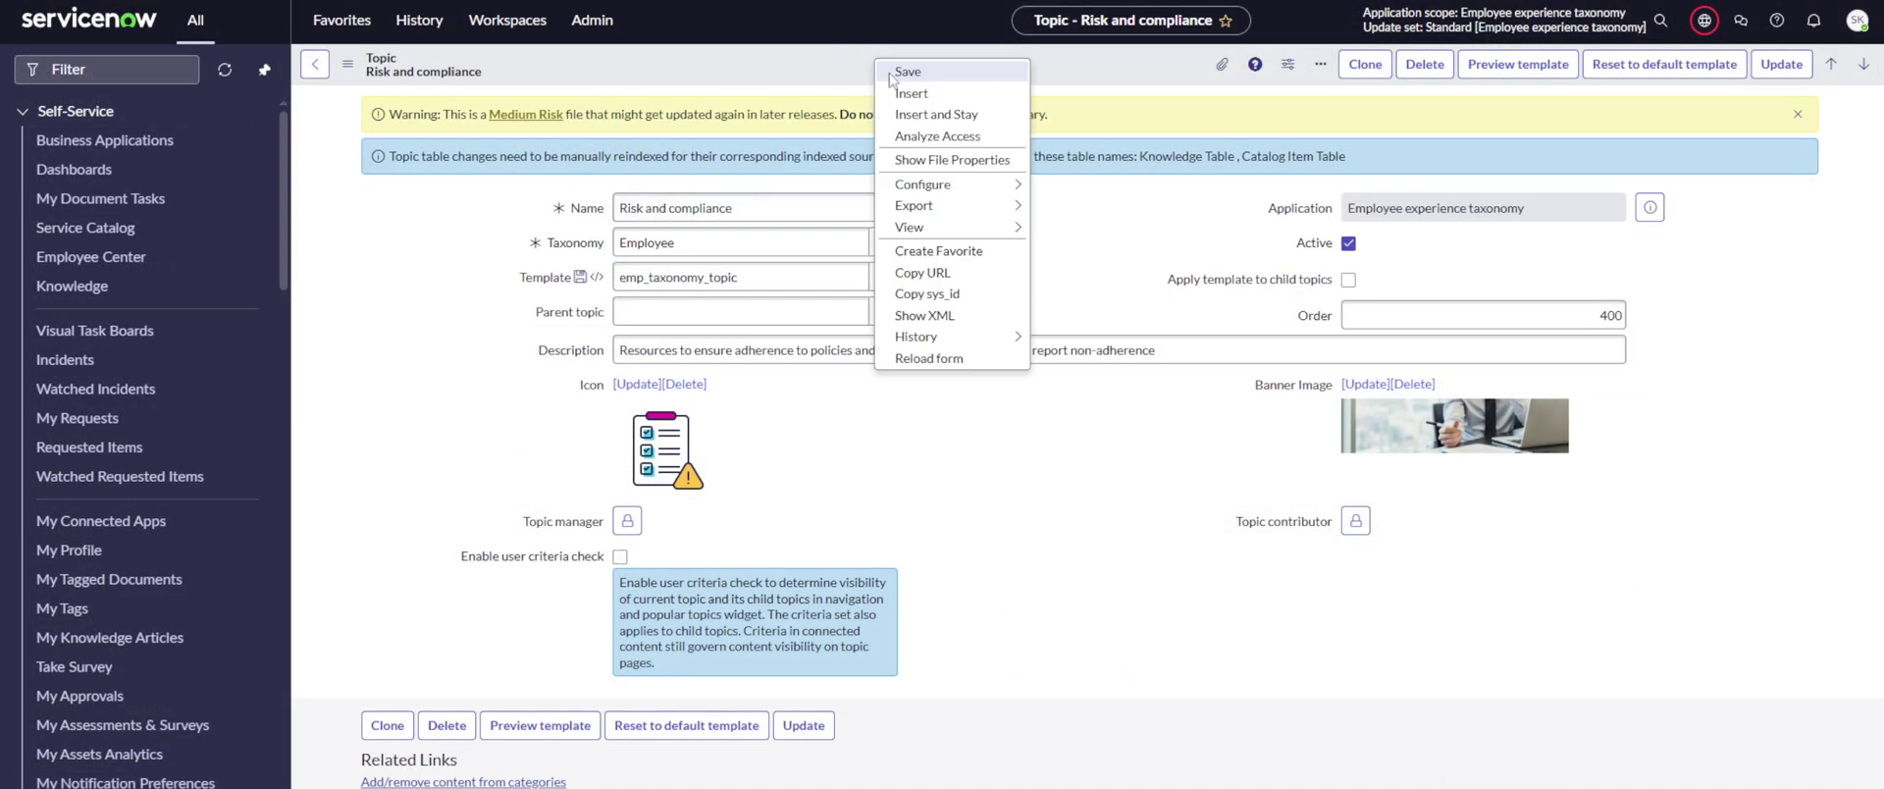
left_click(897, 79)
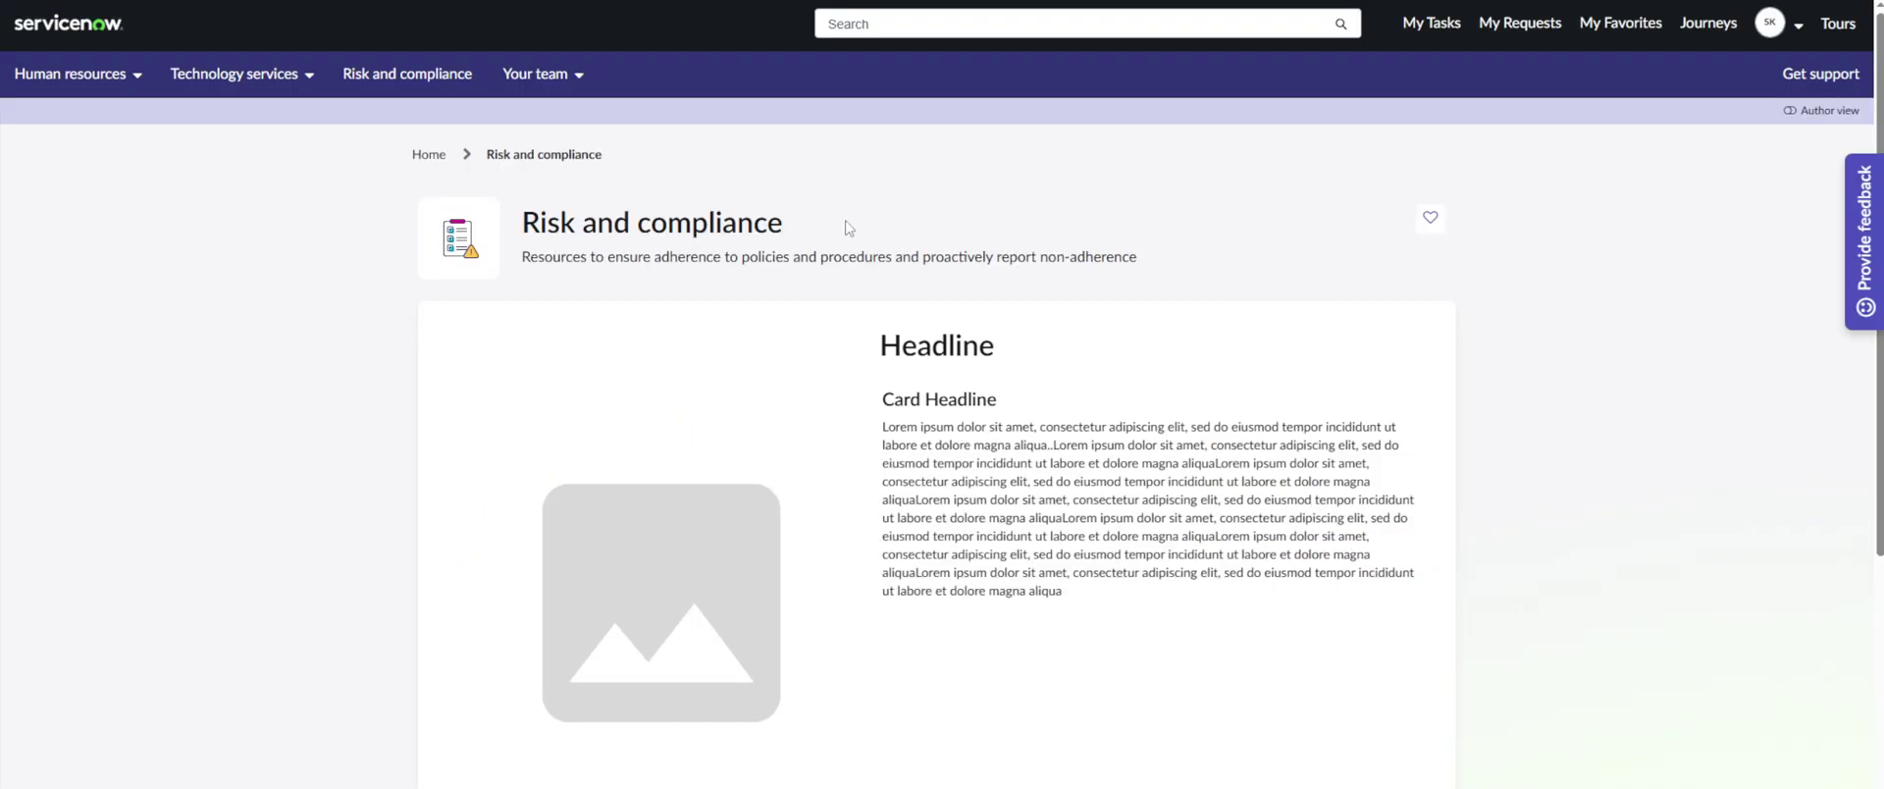
Step: Reload the Risk and compliance portal page and check its support resources
key("F5")
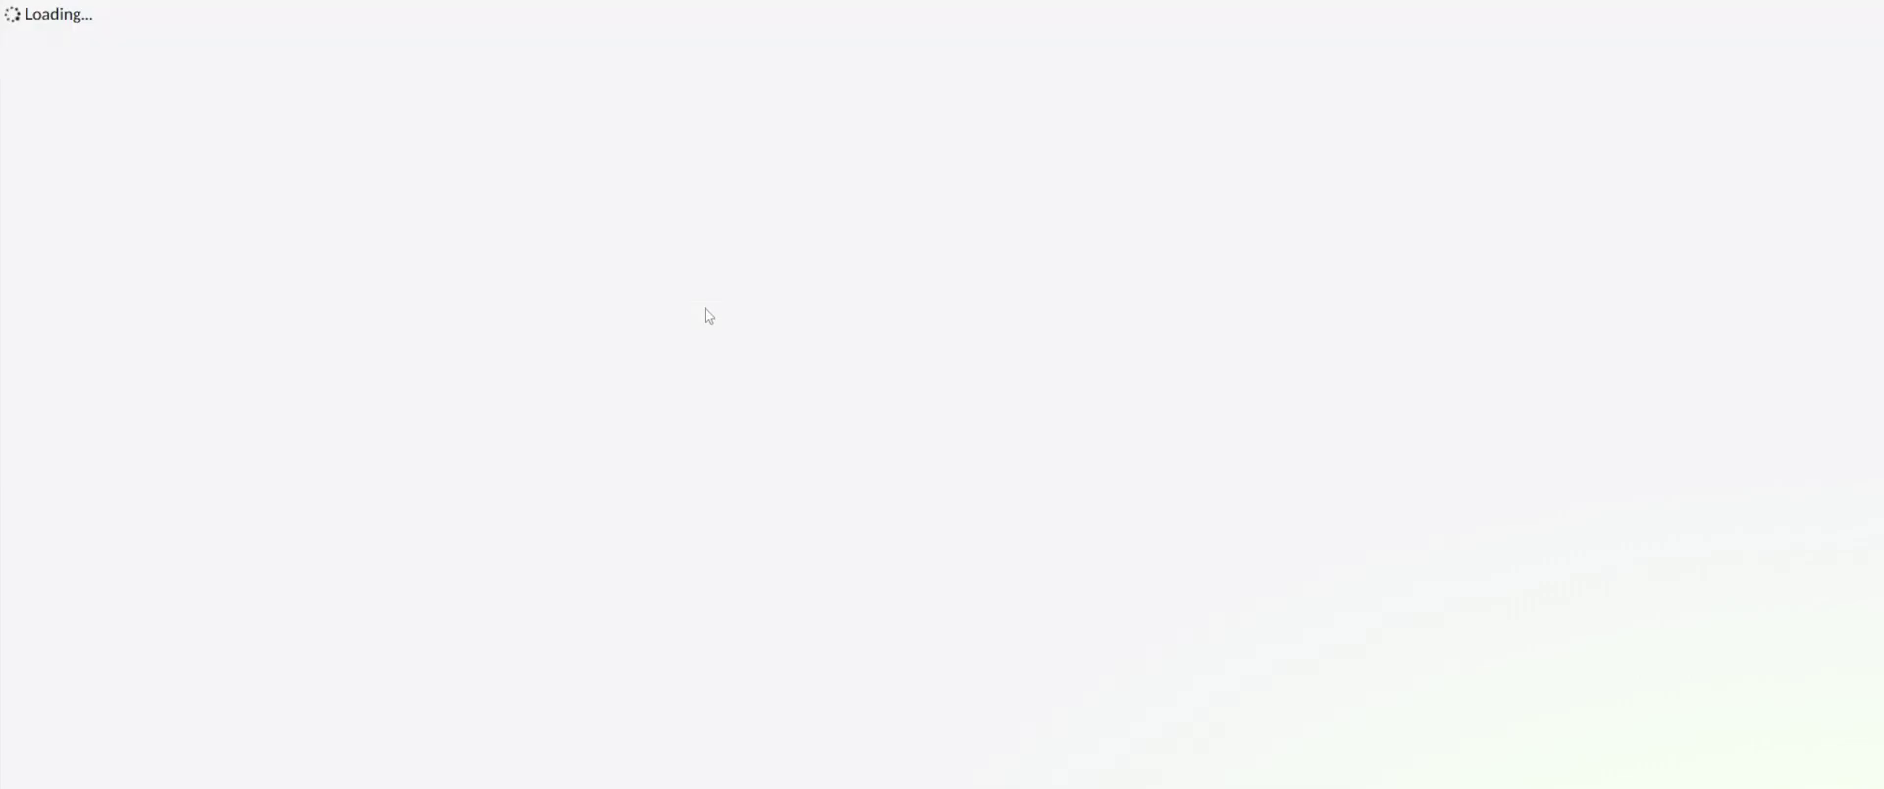
scroll(709, 315, "down", 15)
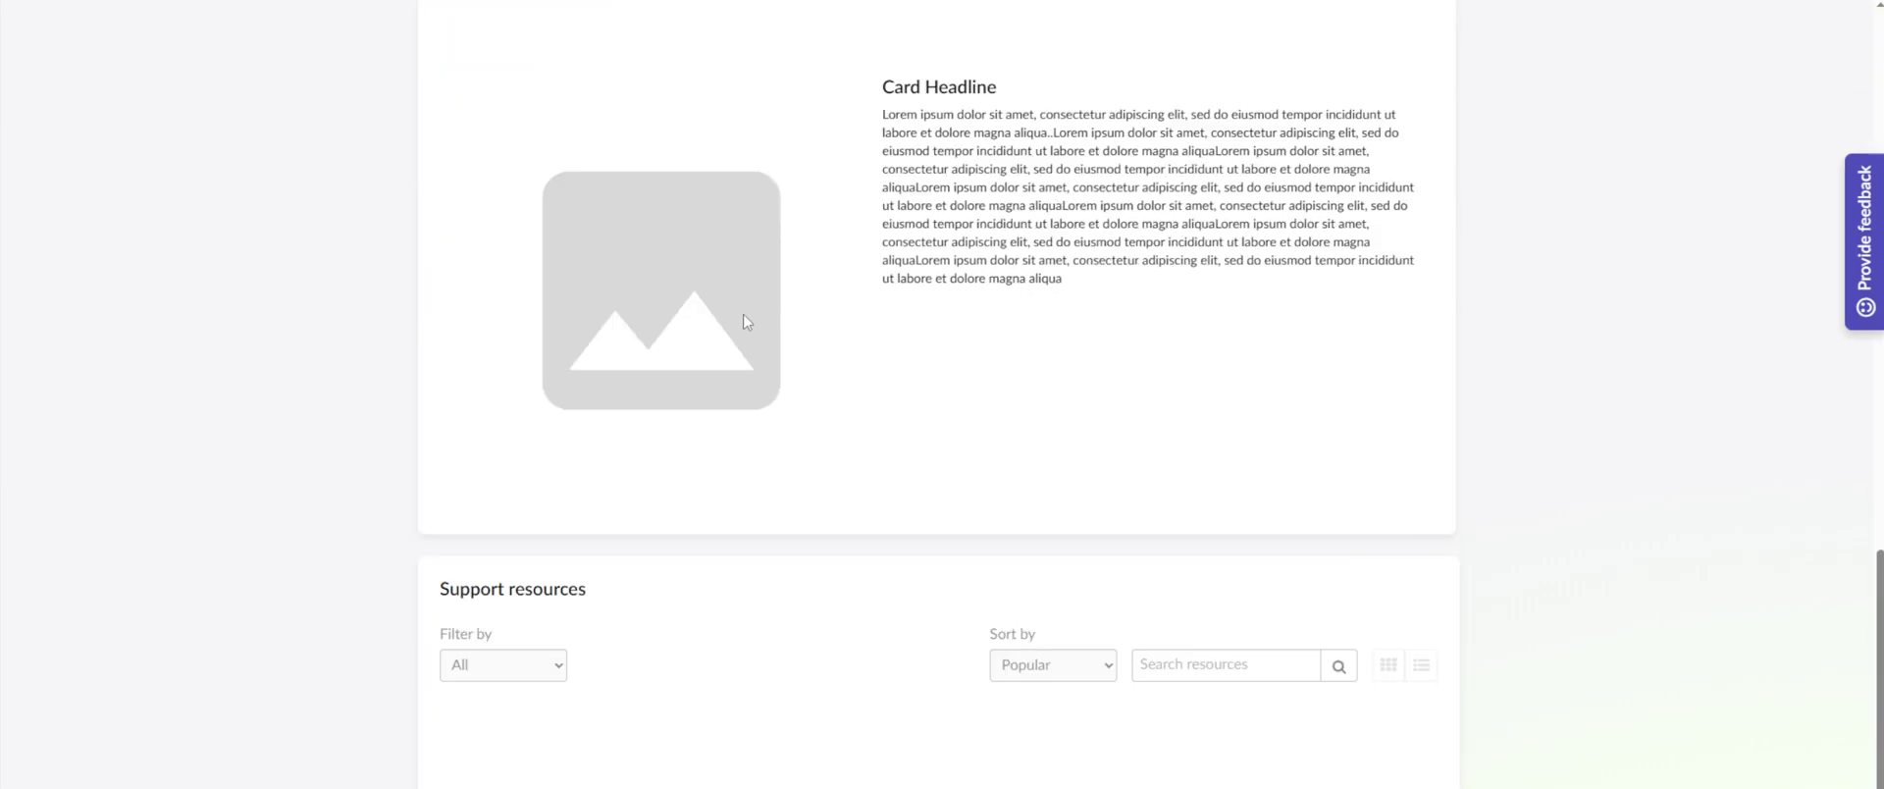
scroll(804, 638, "up", 15)
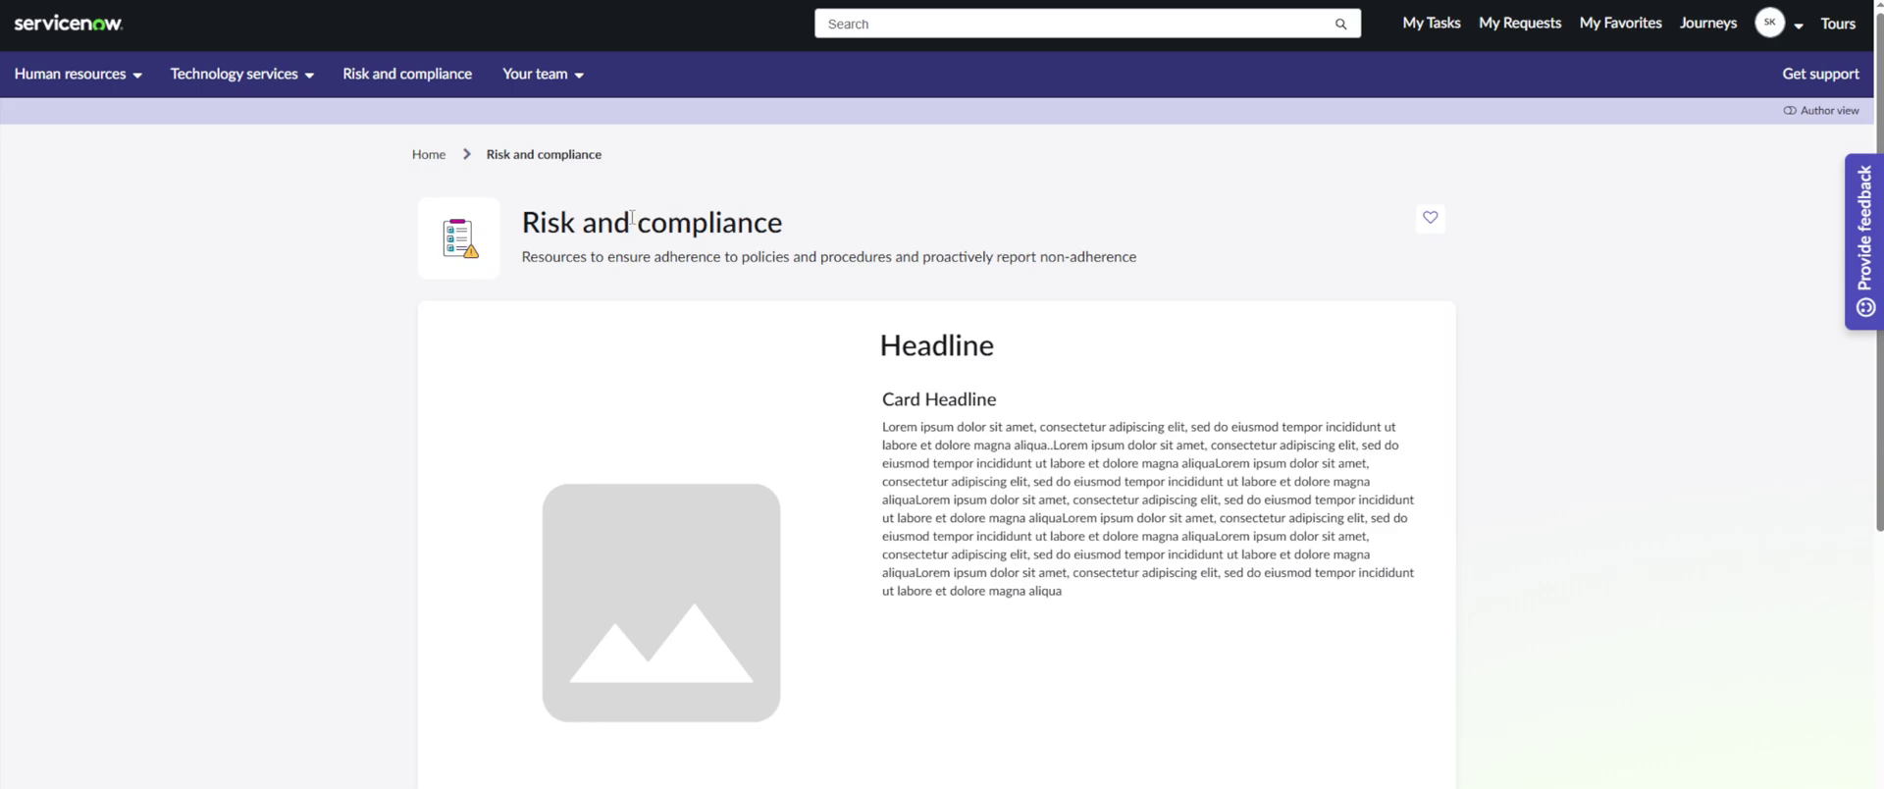
Step: Log out of the portal, log back in with the prefilled credentials and recheck the Risk and compliance page
left_click(1771, 24)
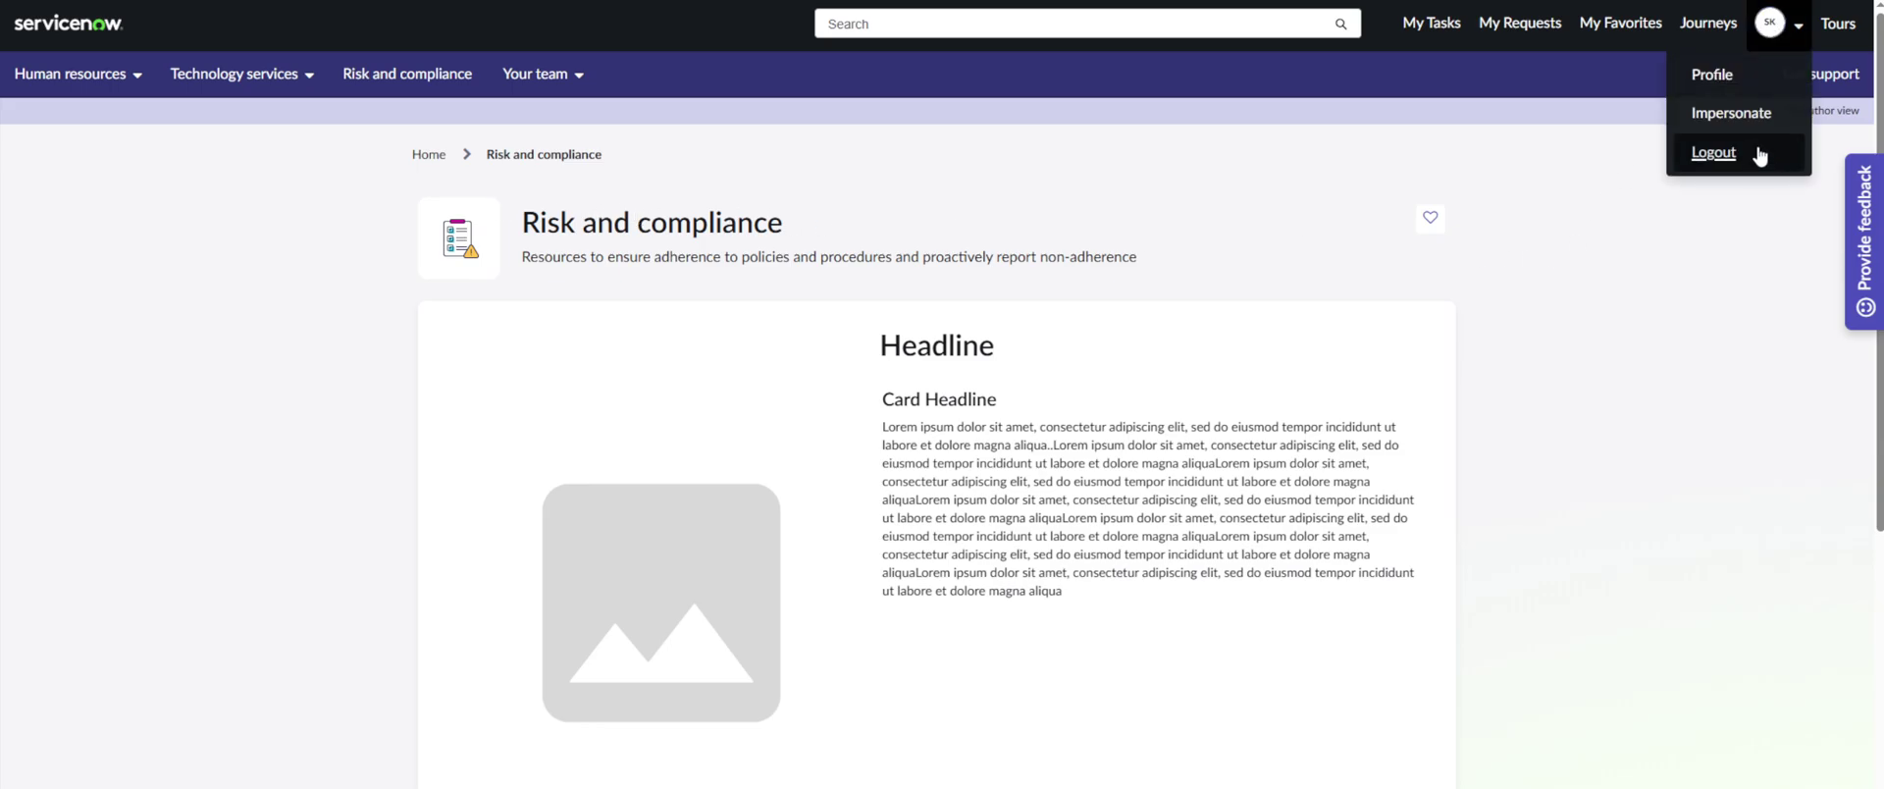
left_click(1752, 149)
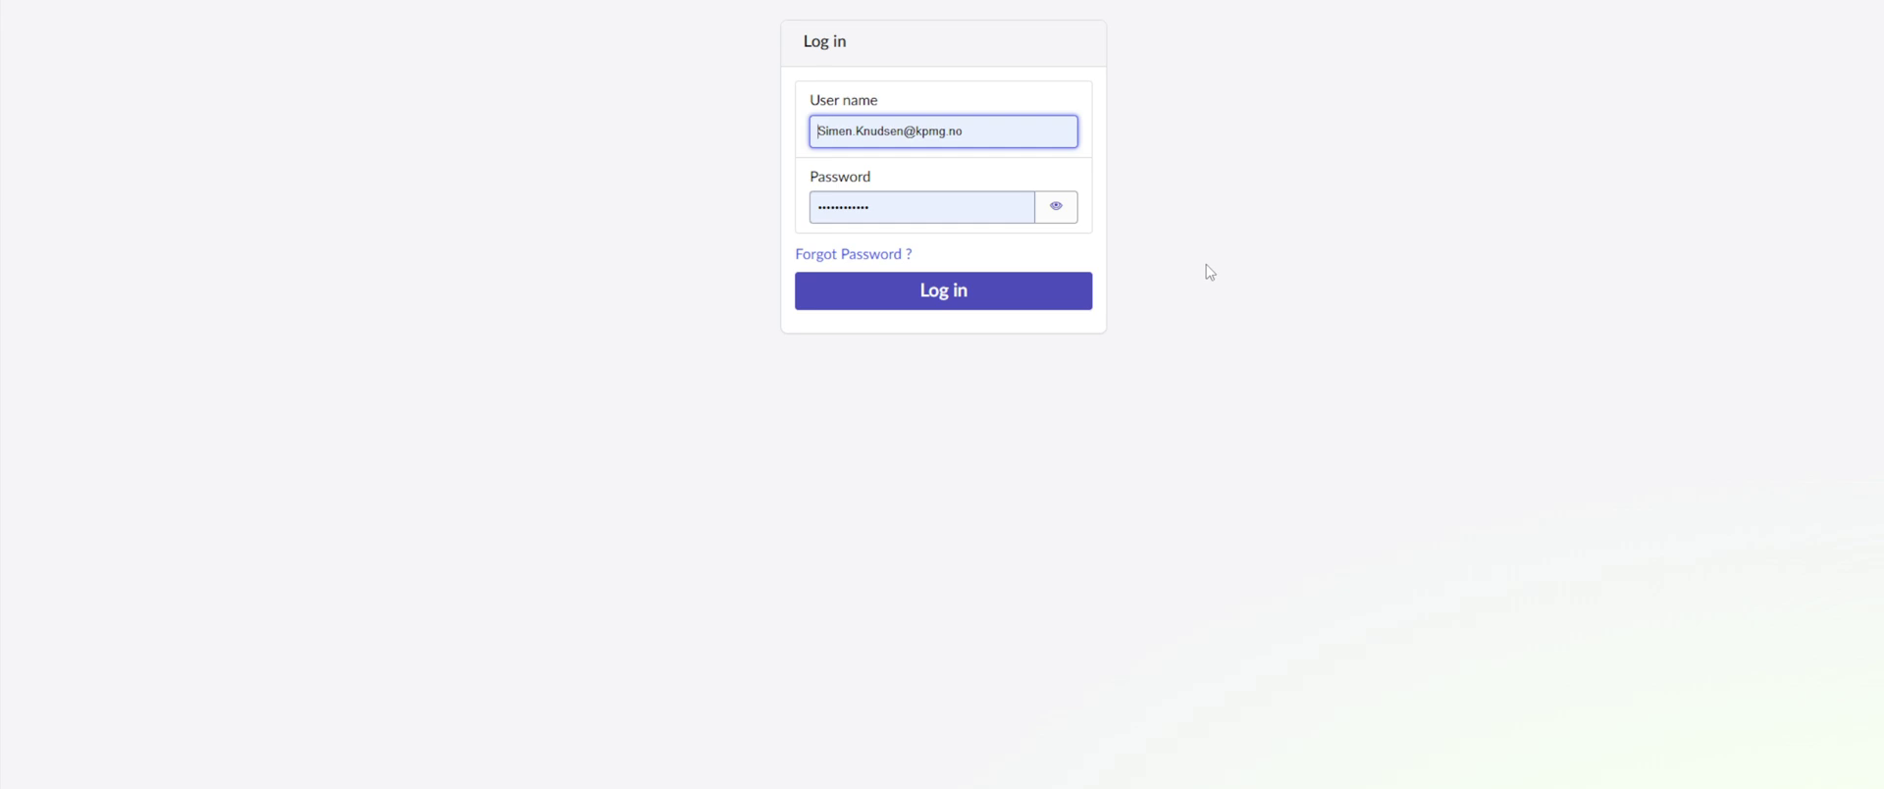
left_click(1081, 298)
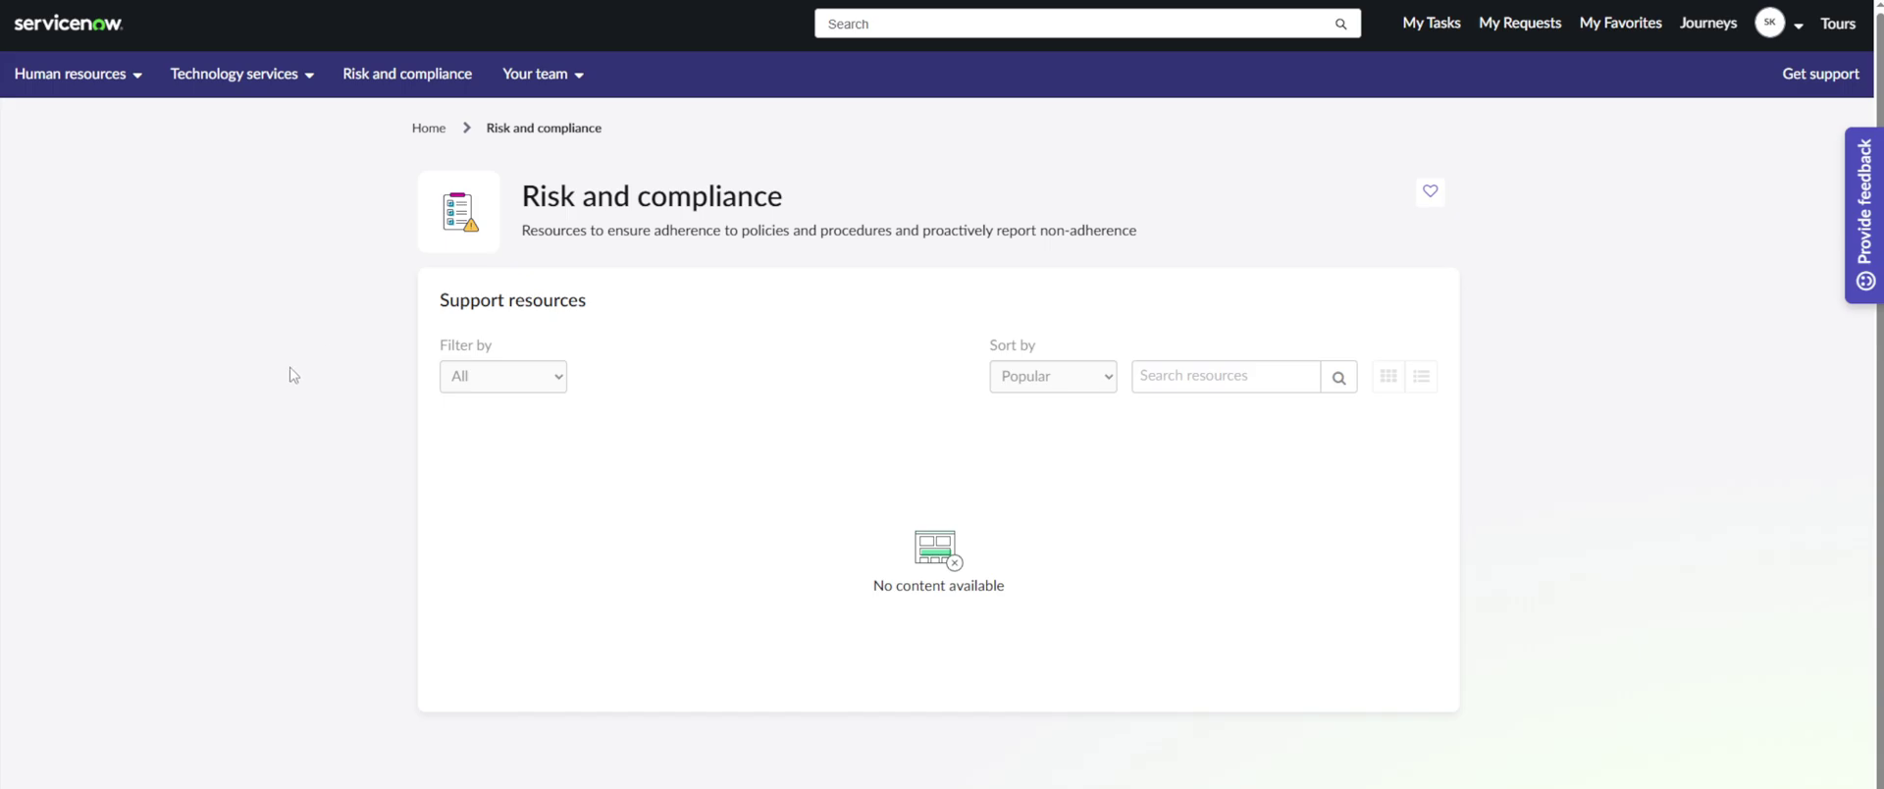
scroll(299, 377, "down", 9)
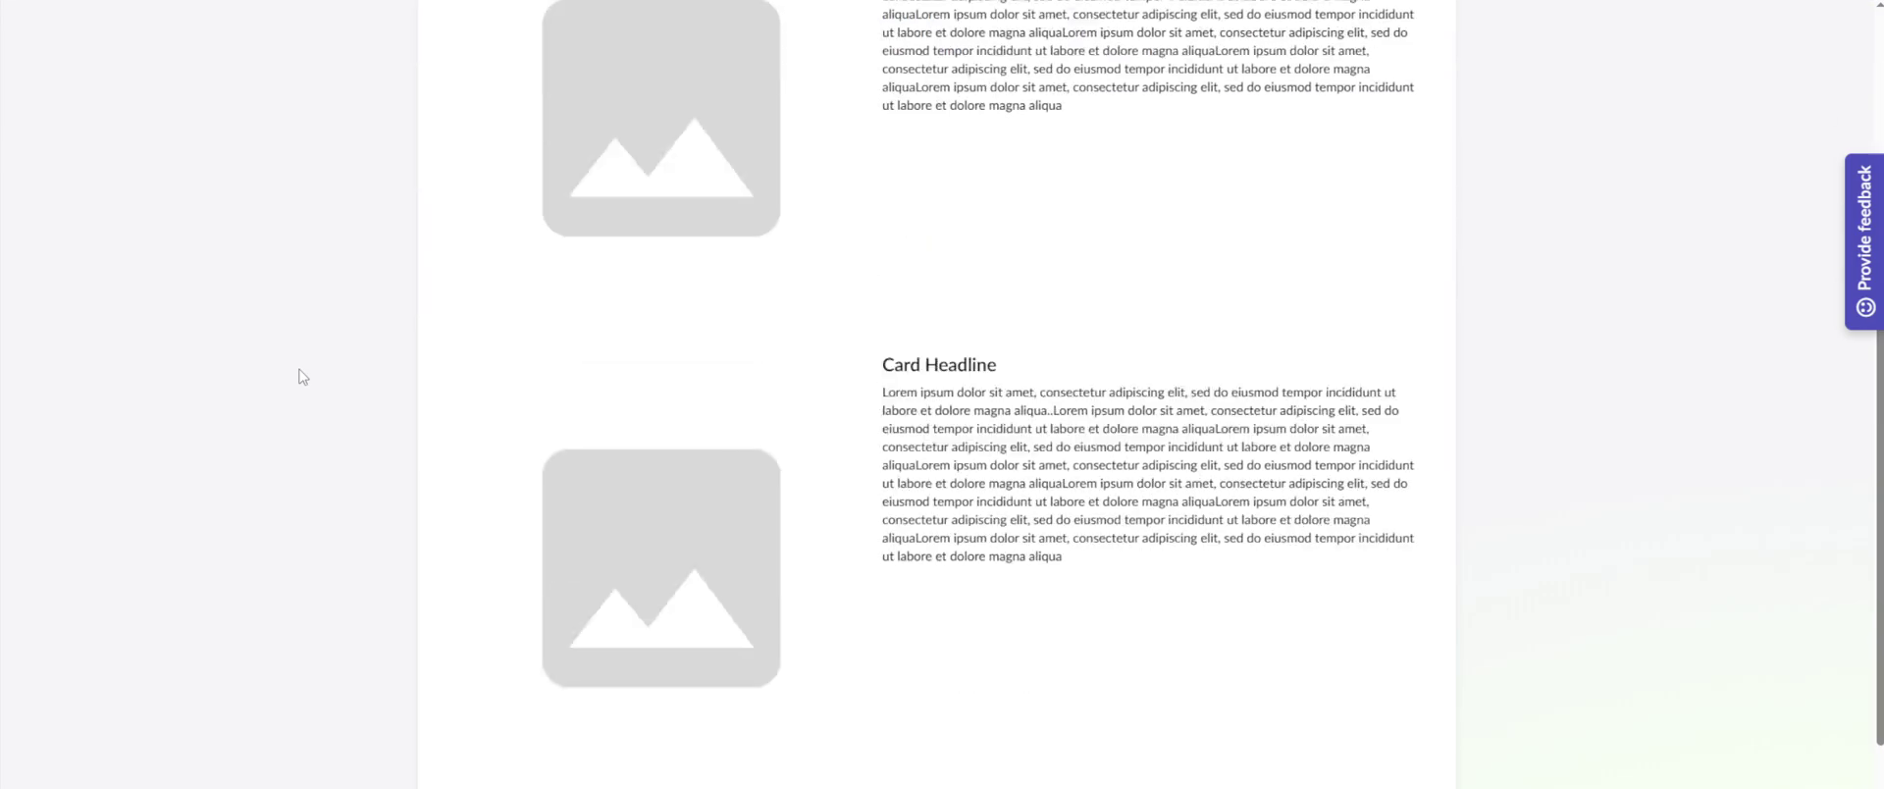
scroll(324, 393, "up", 6)
scroll(328, 393, "up", 3)
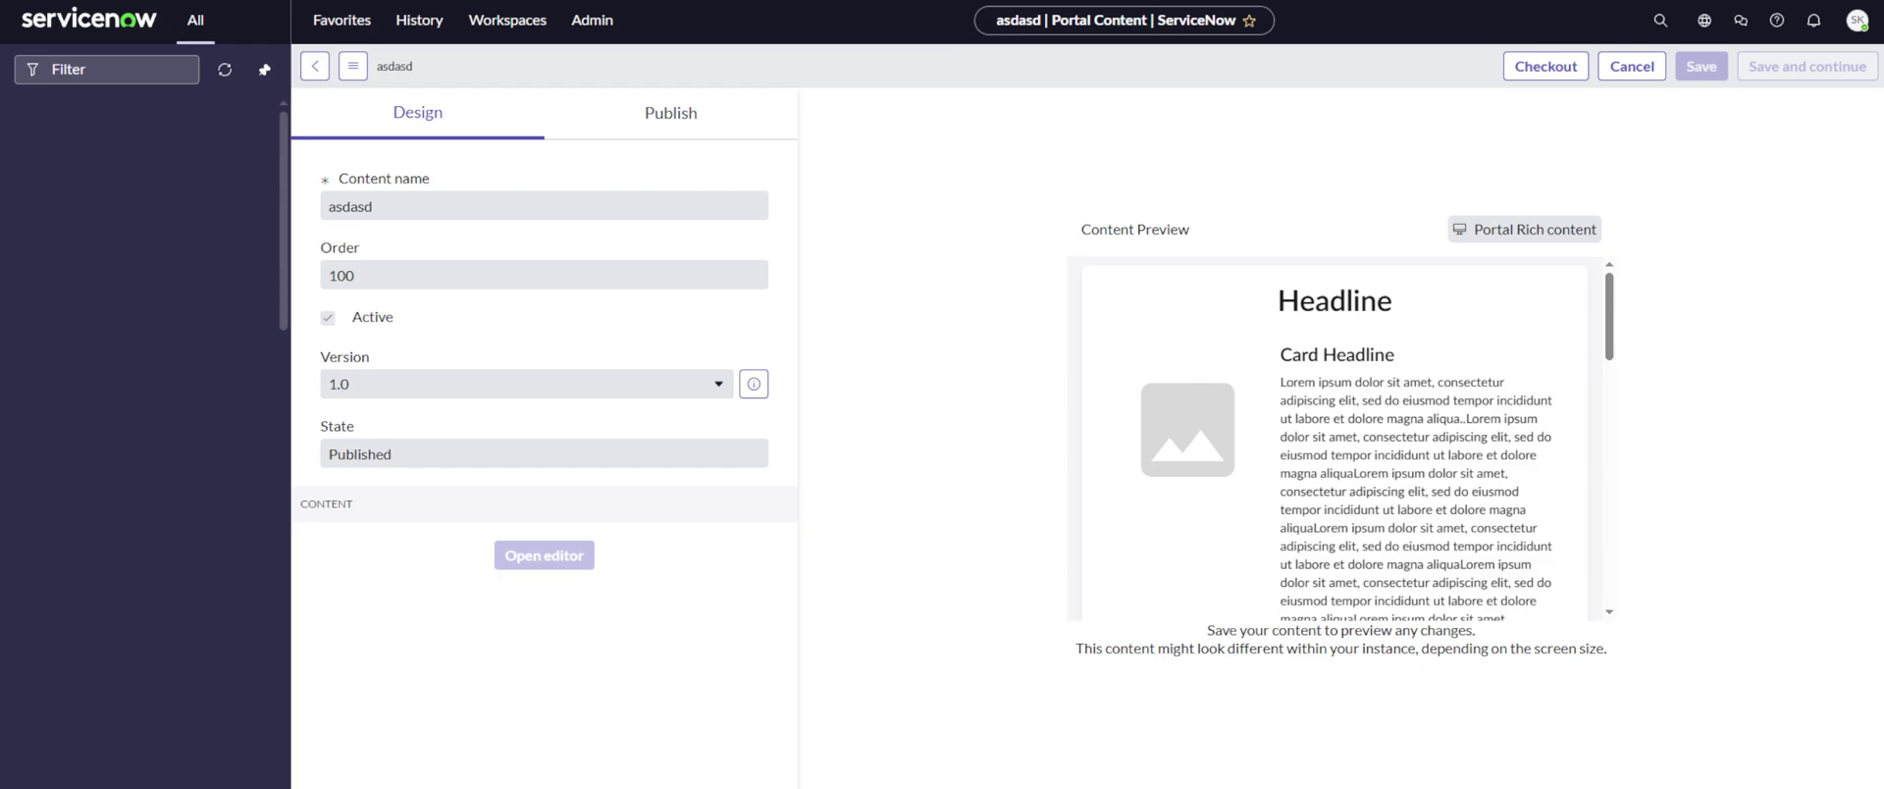
Step: Search the navigator for menu and open the Service Portal Menus list
left_click(149, 68)
type("menu")
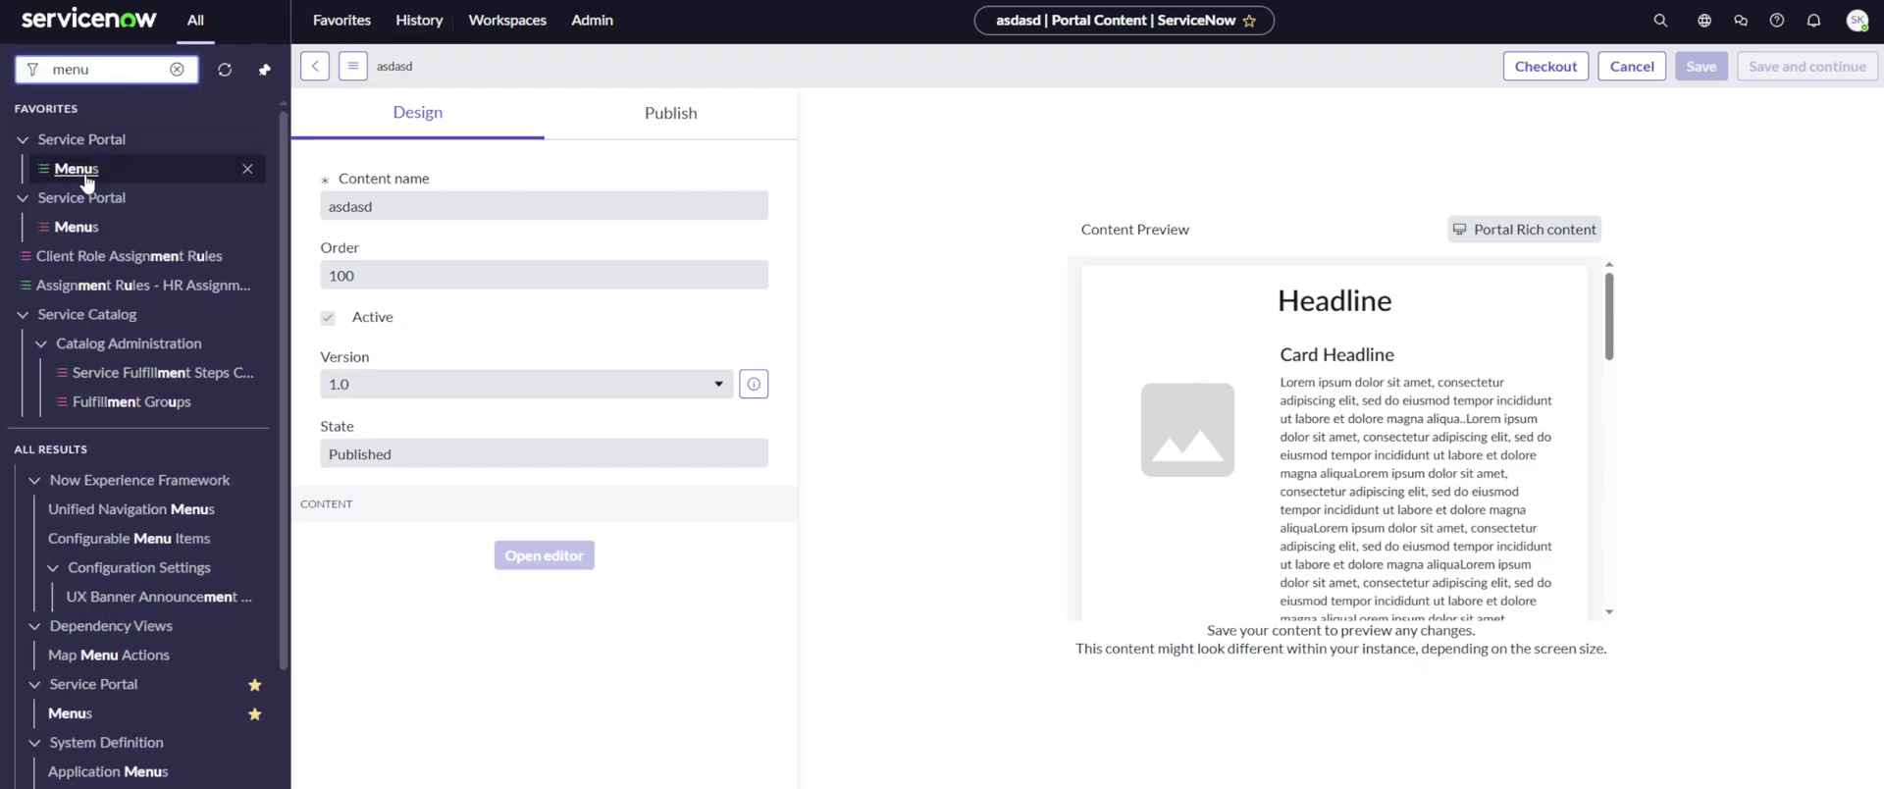
left_click(85, 177)
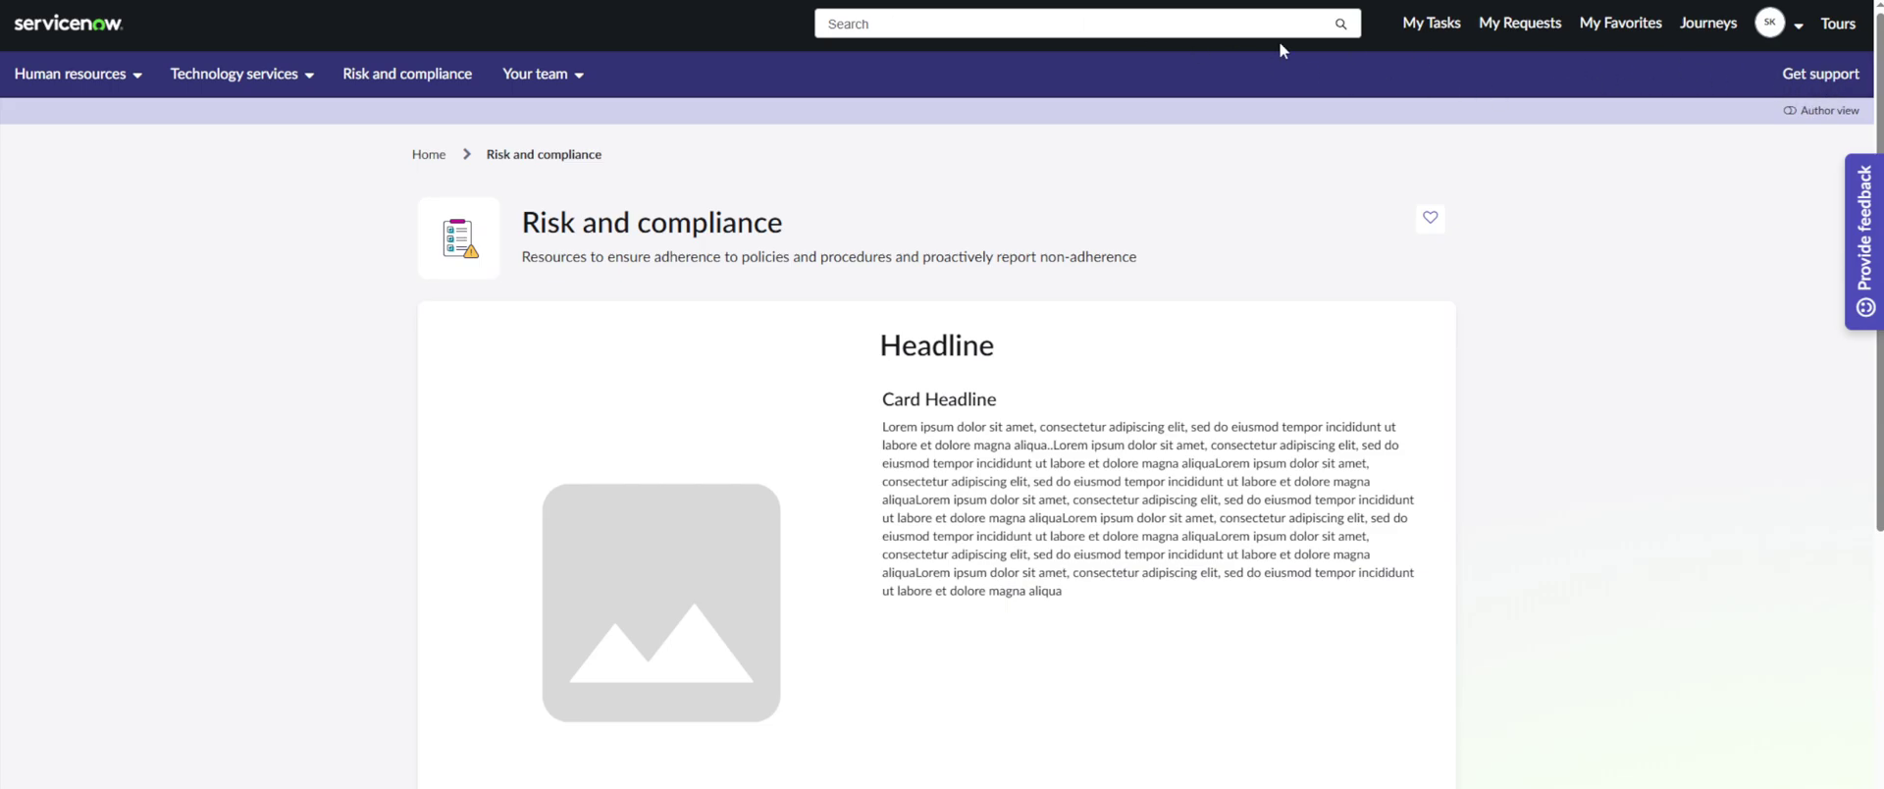
Step: Show the pages listed under Your team in the portal navigation
left_click(568, 83)
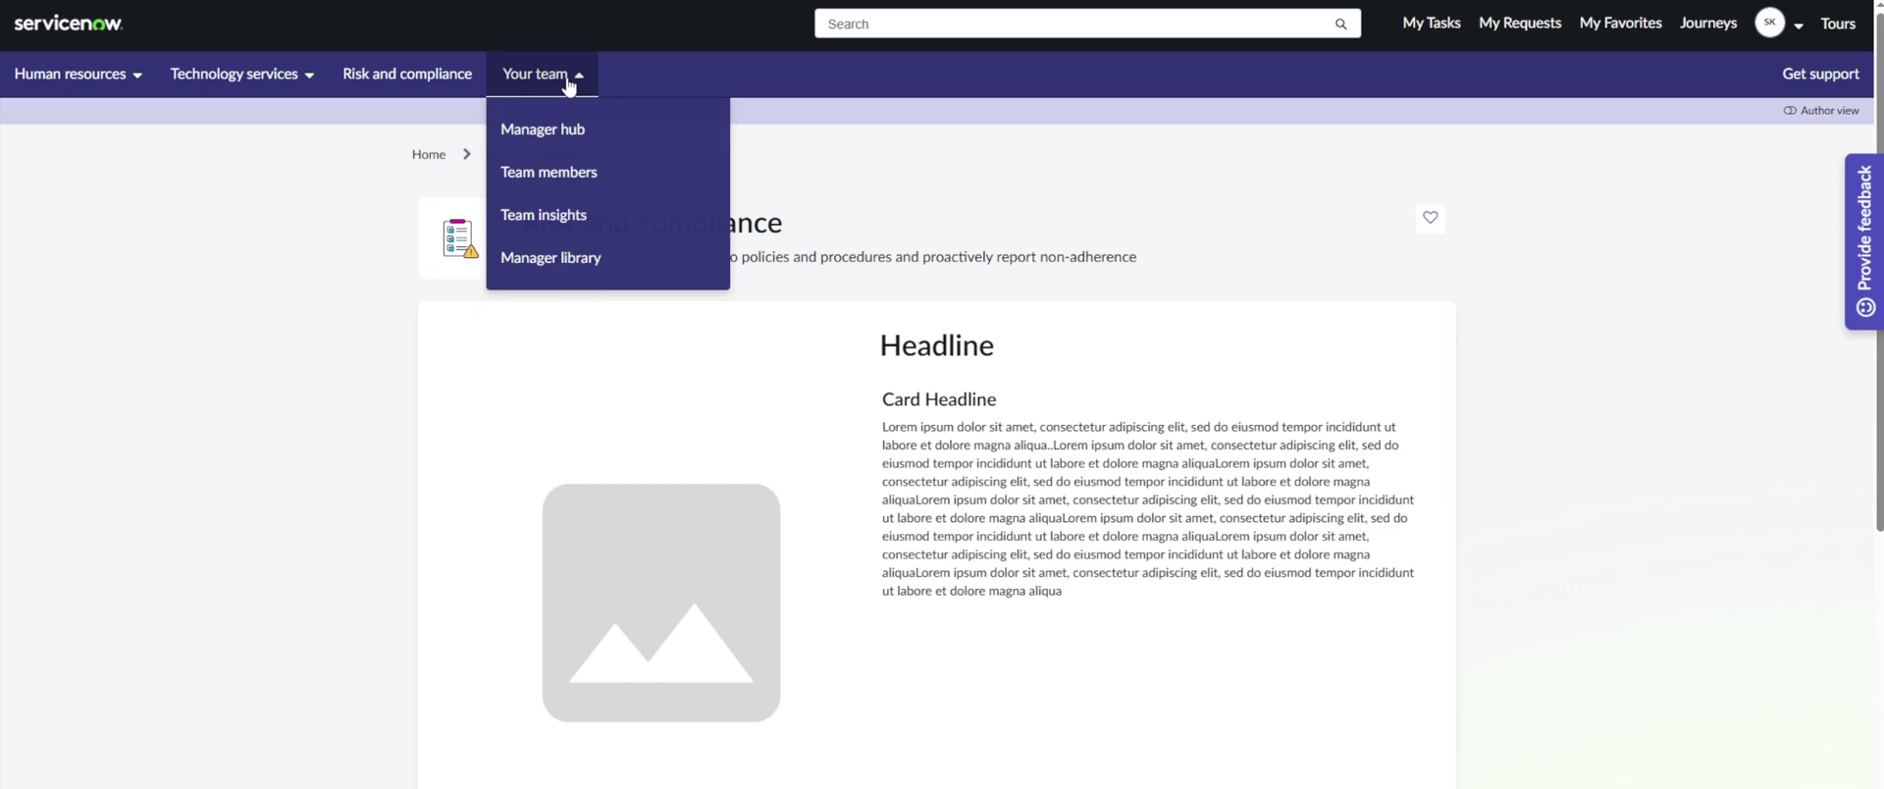
left_click(567, 84)
left_click(565, 82)
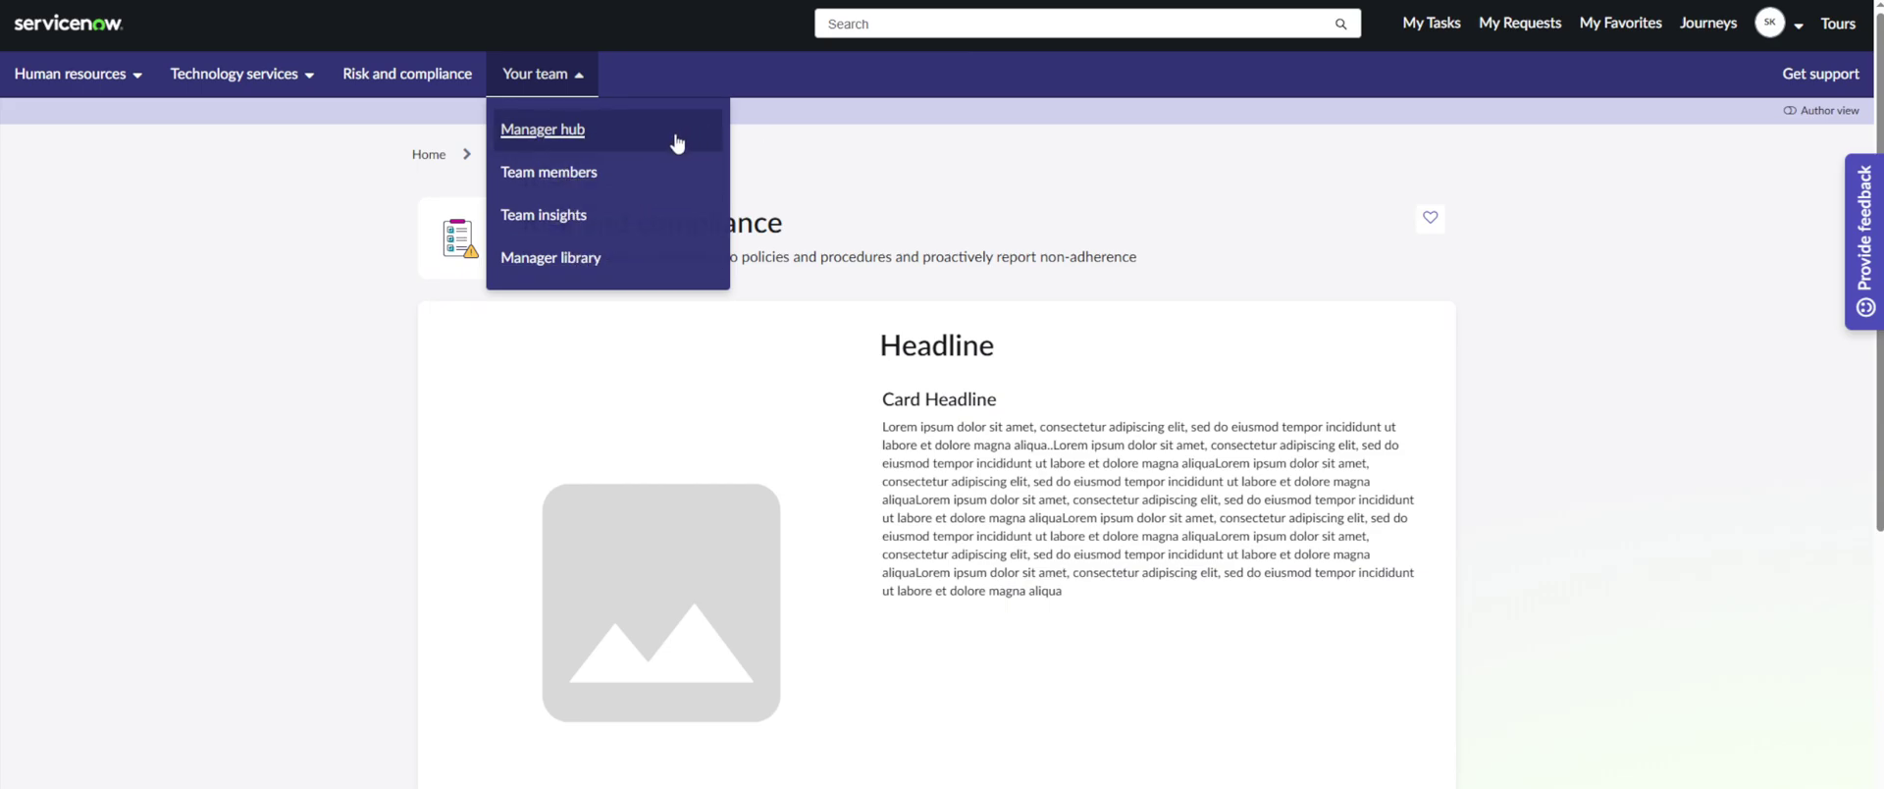
Step: Open the Access issues topic under Technology services and review its rich content and support resources
left_click(300, 78)
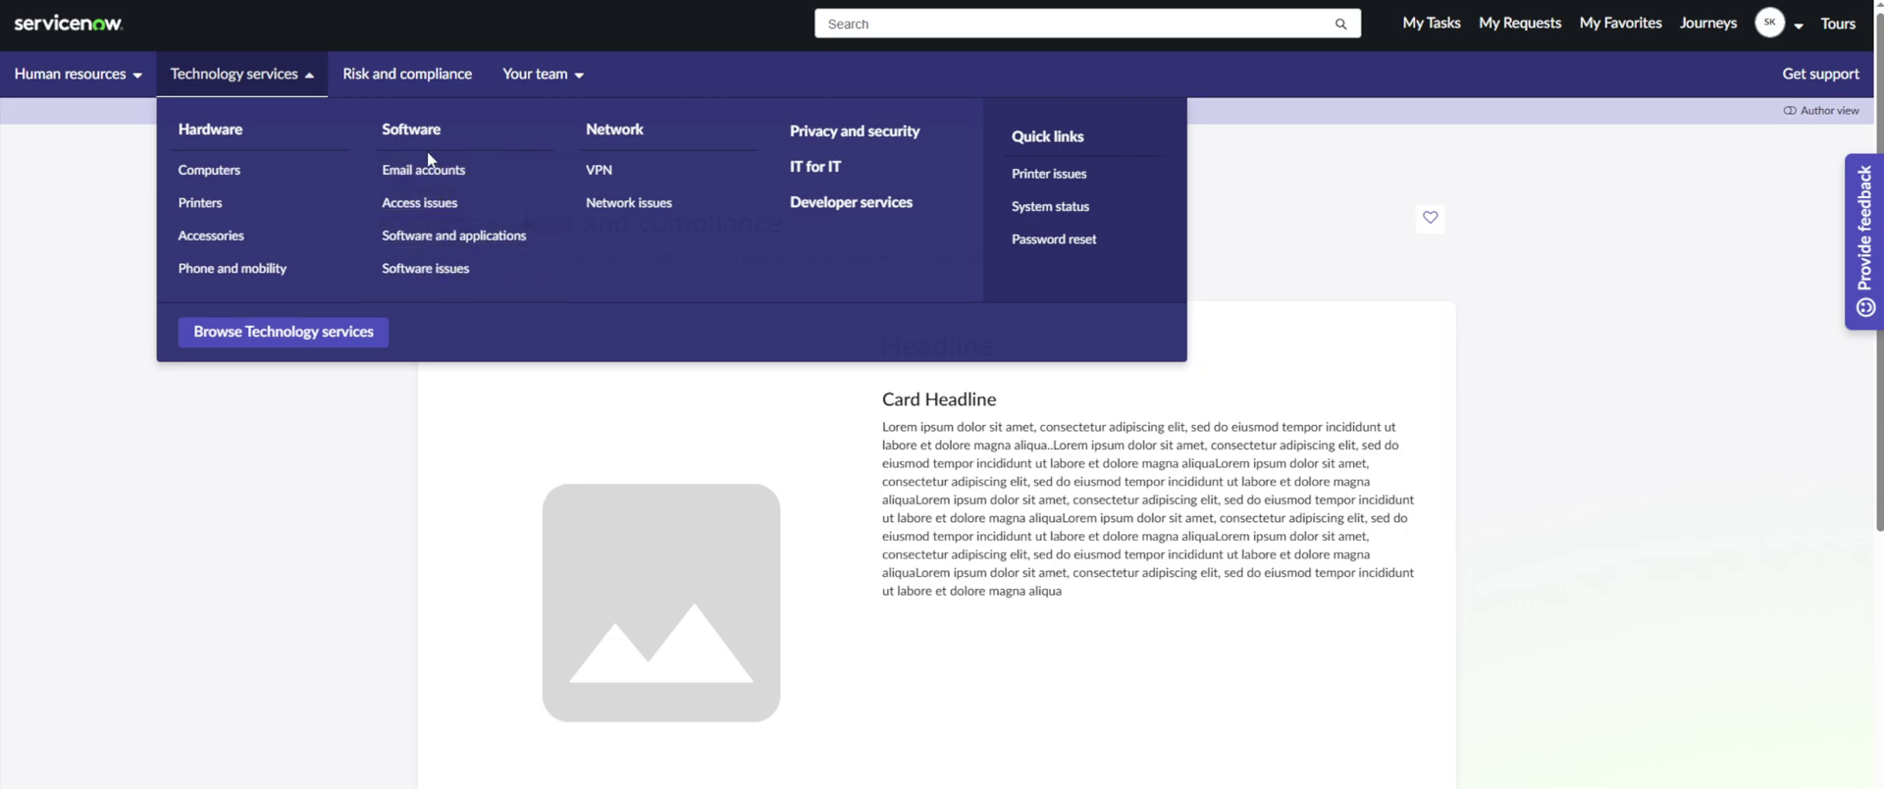
left_click(430, 204)
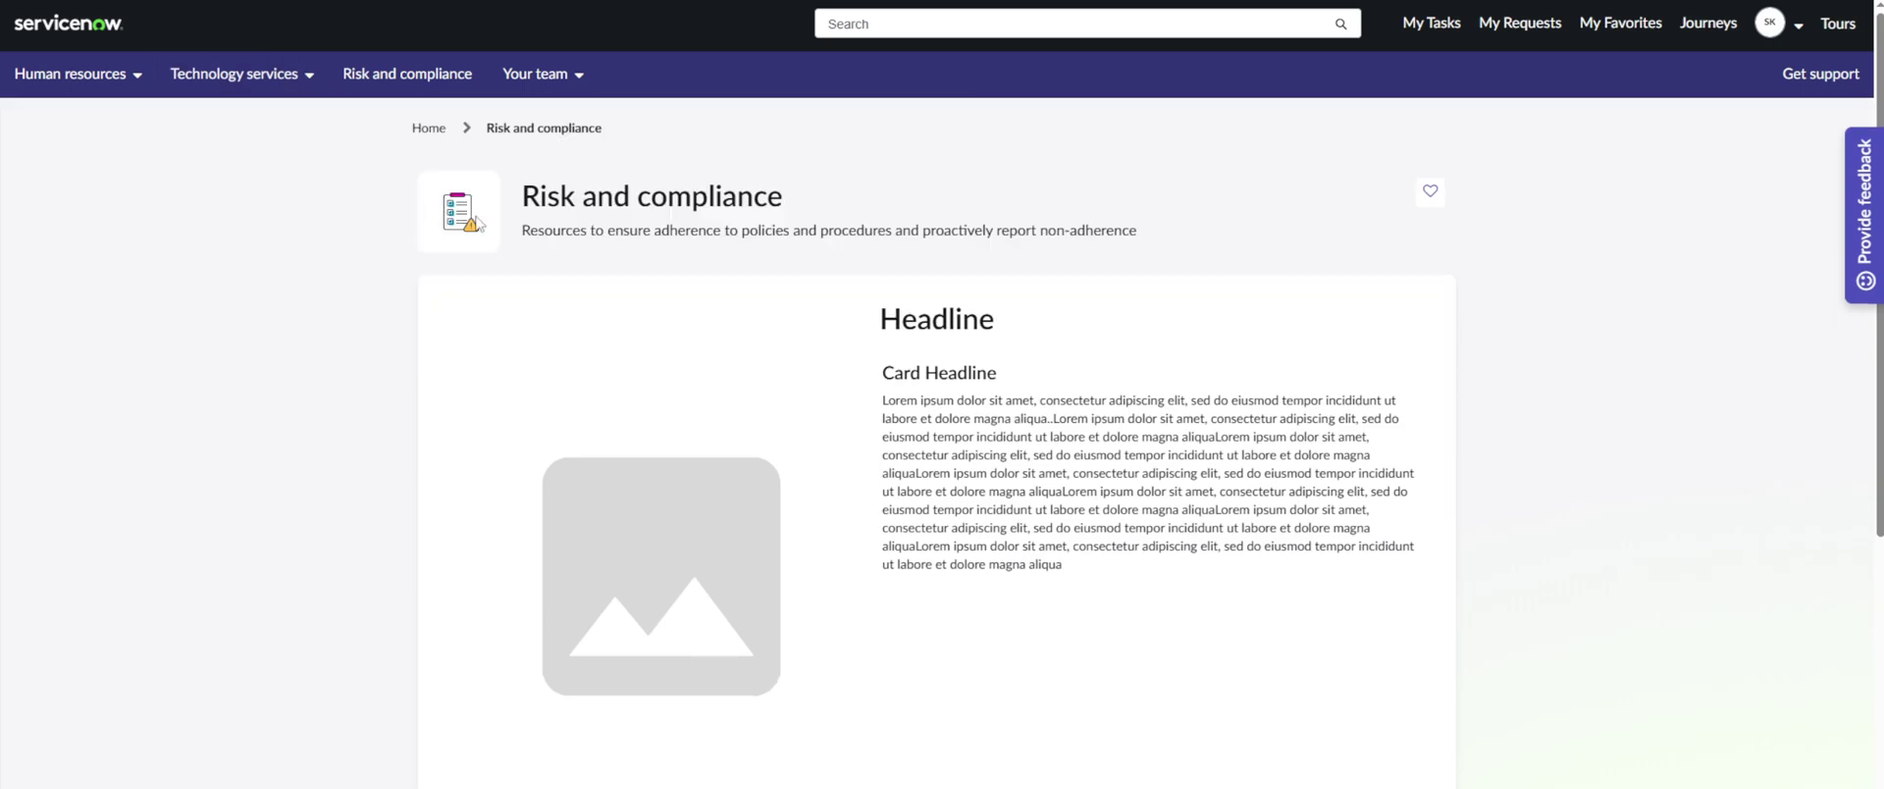
scroll(733, 316, "down", 4)
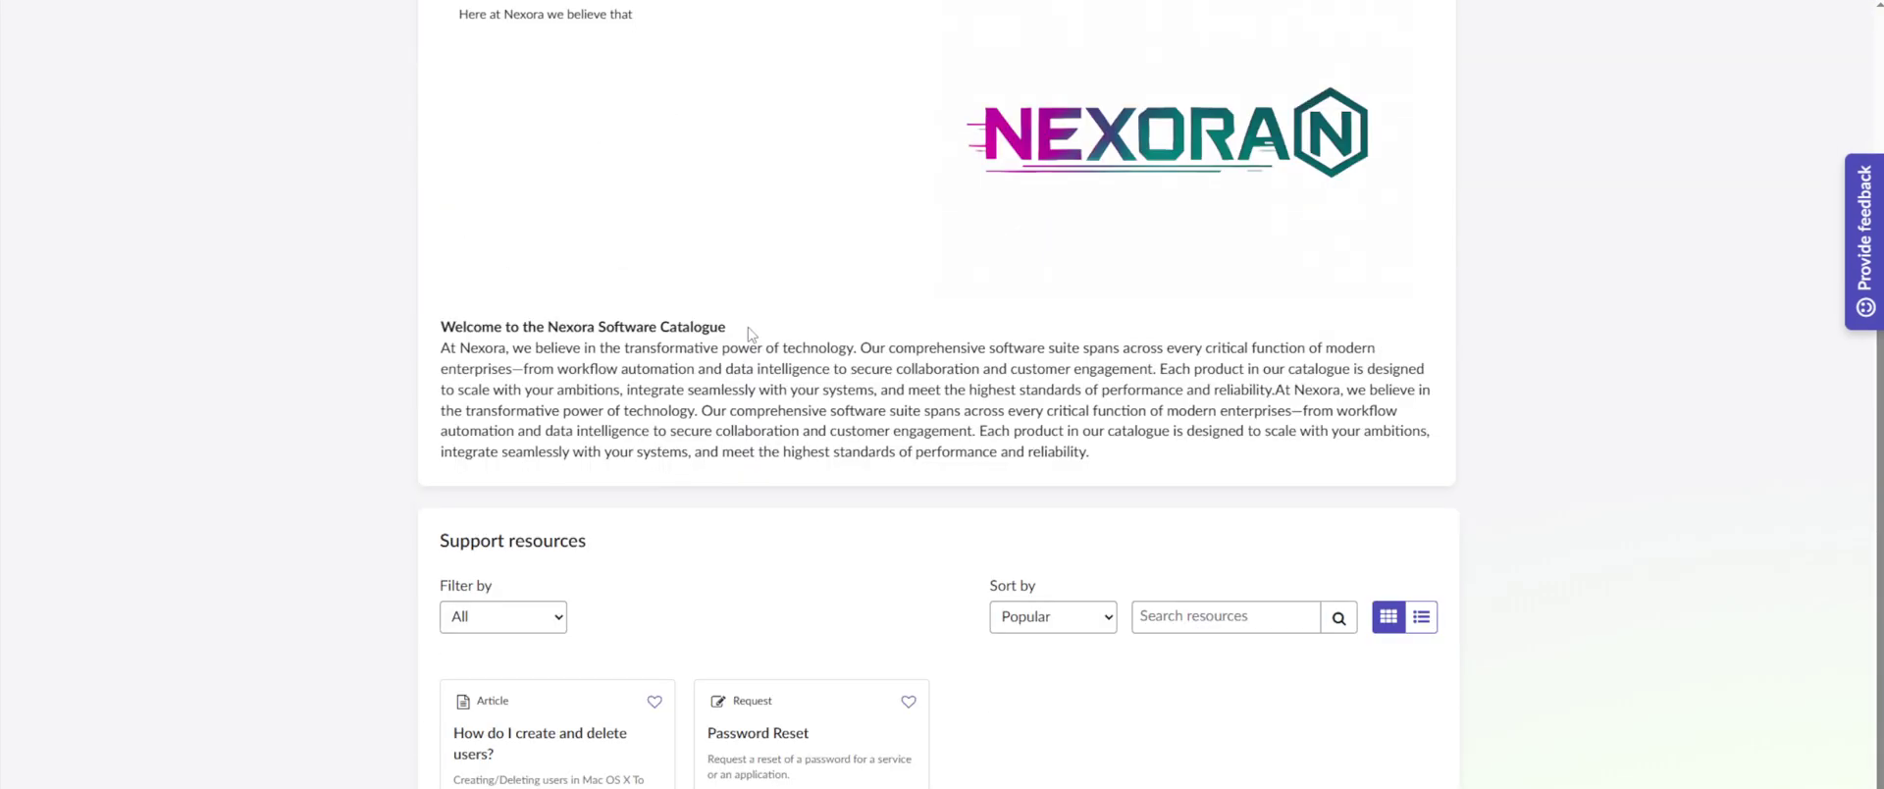
scroll(763, 344, "up", 5)
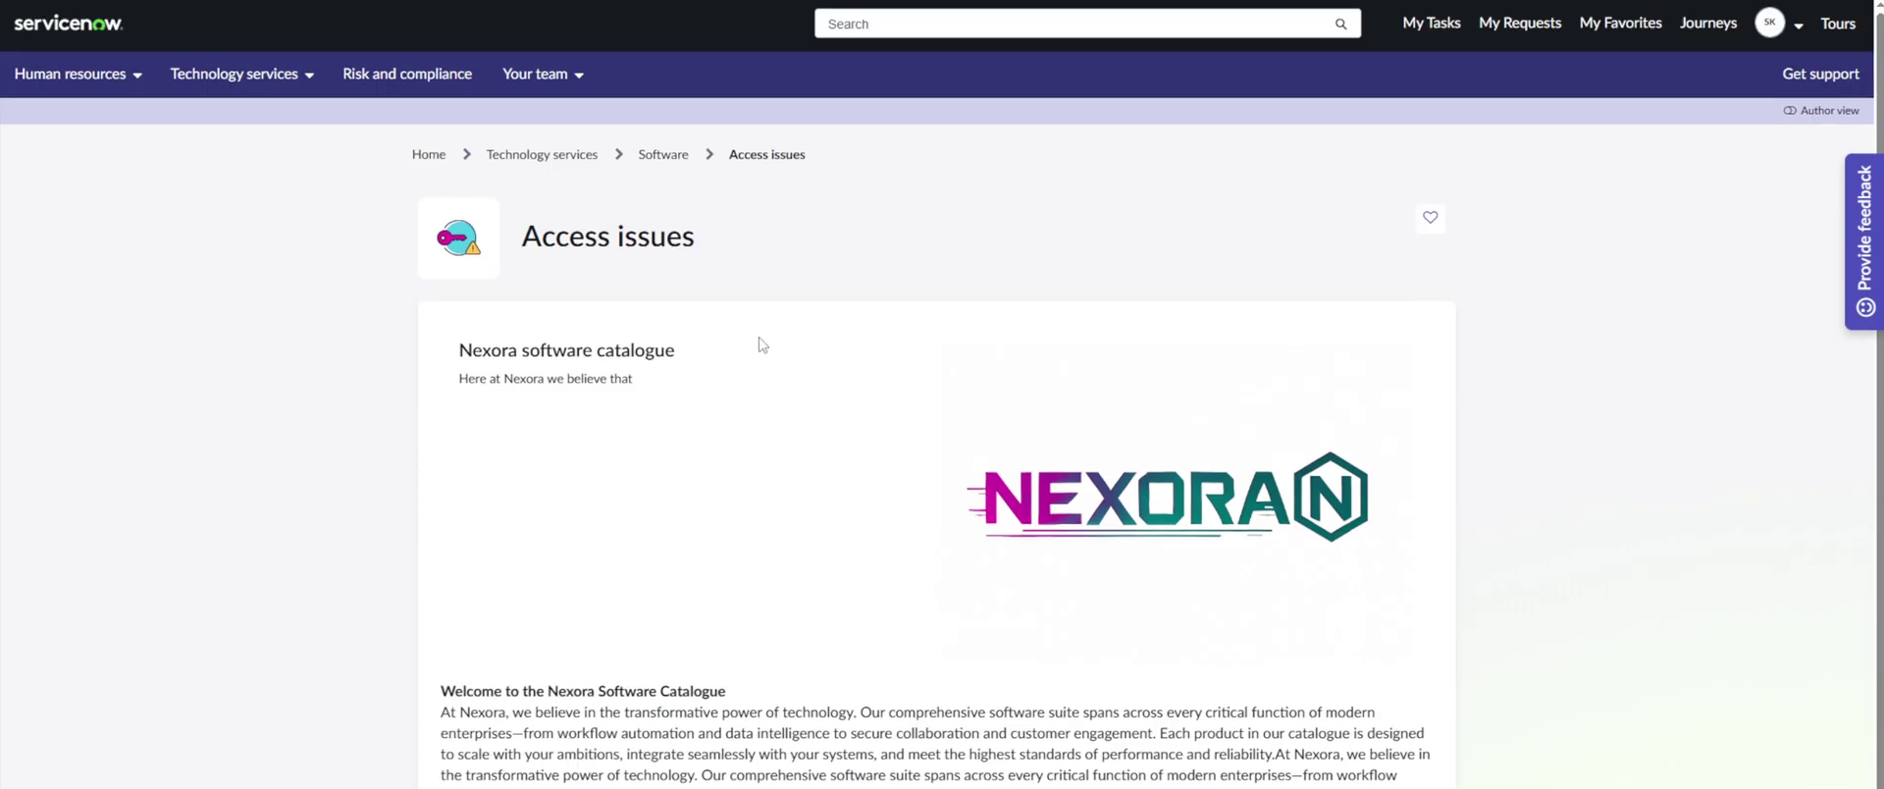
Step: Open the Manager hub page under Your team and look through its sections
left_click(552, 84)
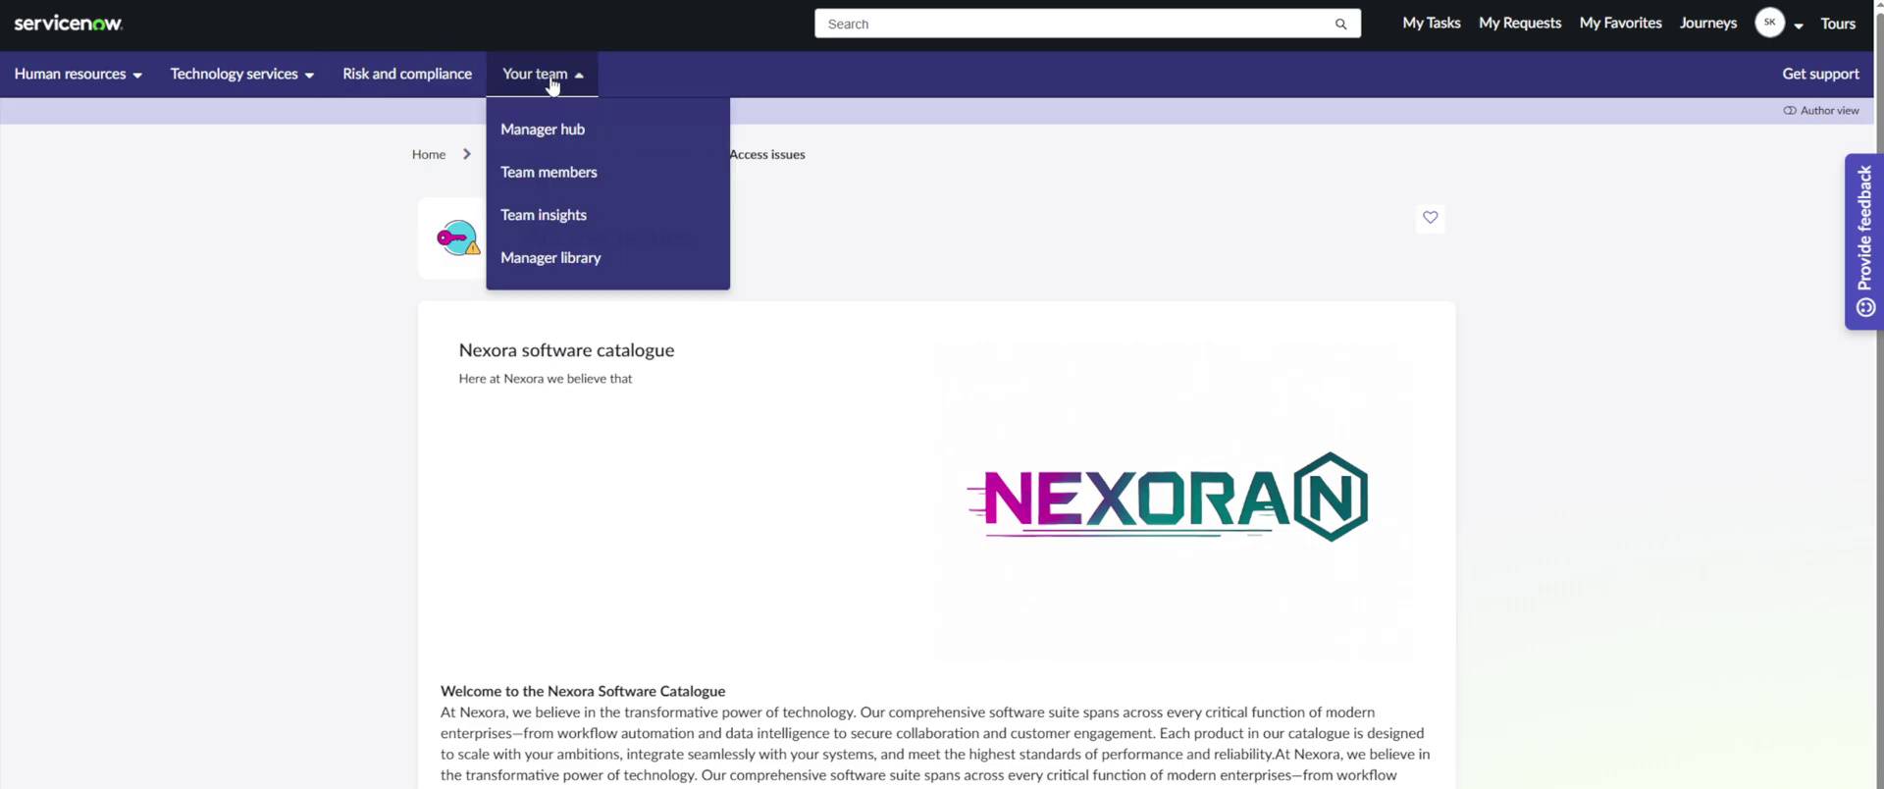
left_click(564, 137)
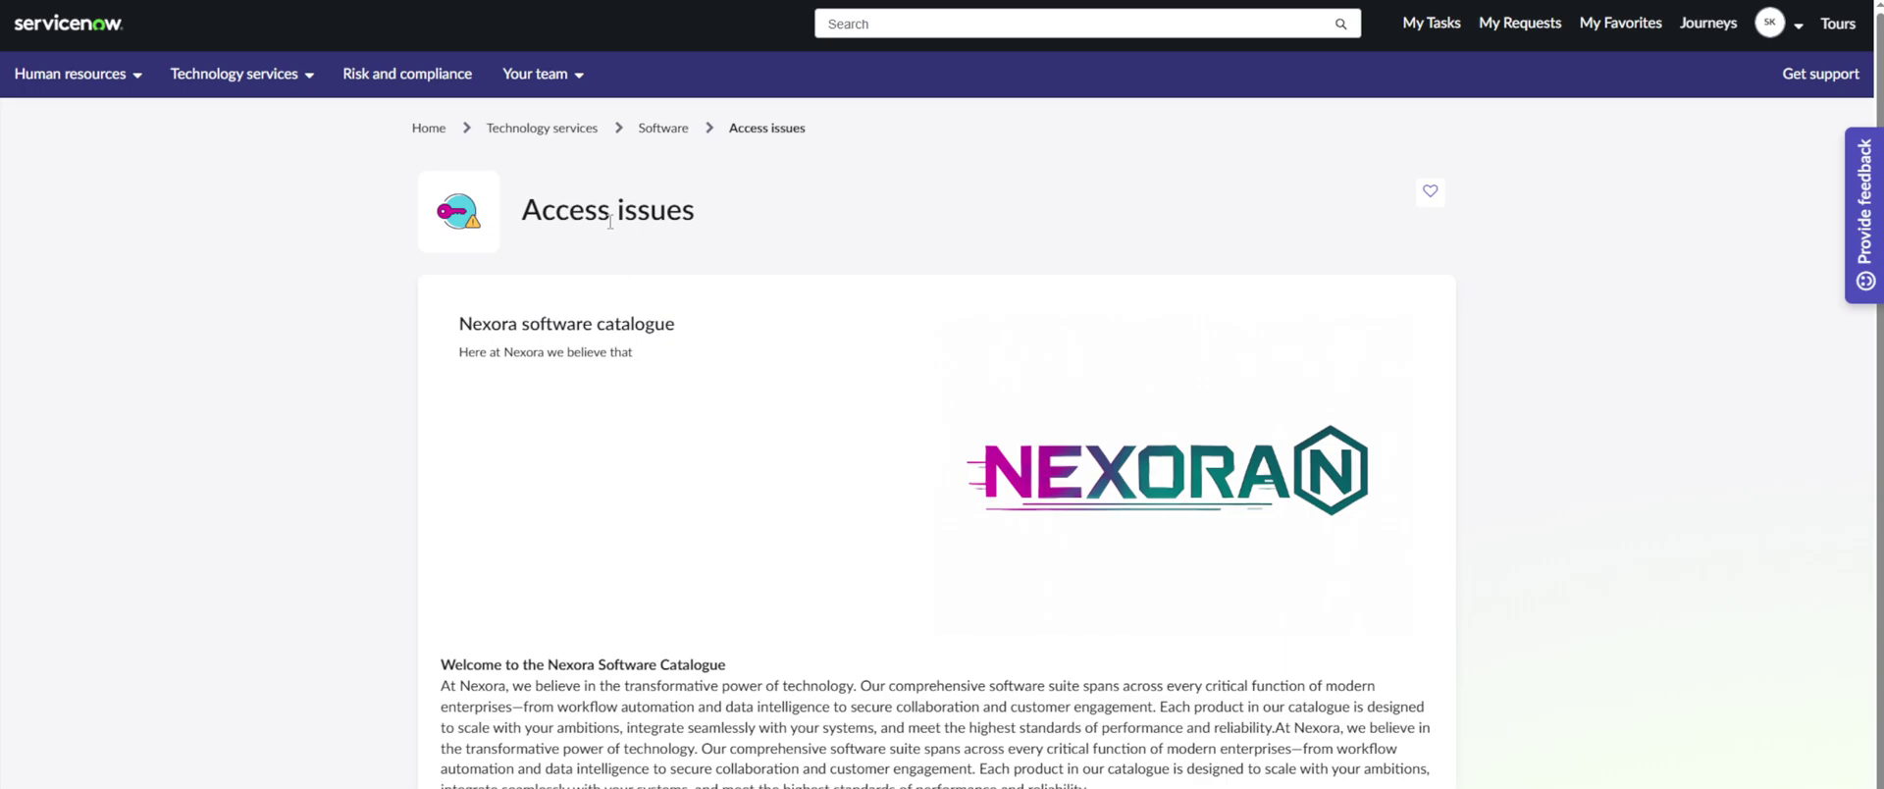
scroll(438, 420, "down", 5)
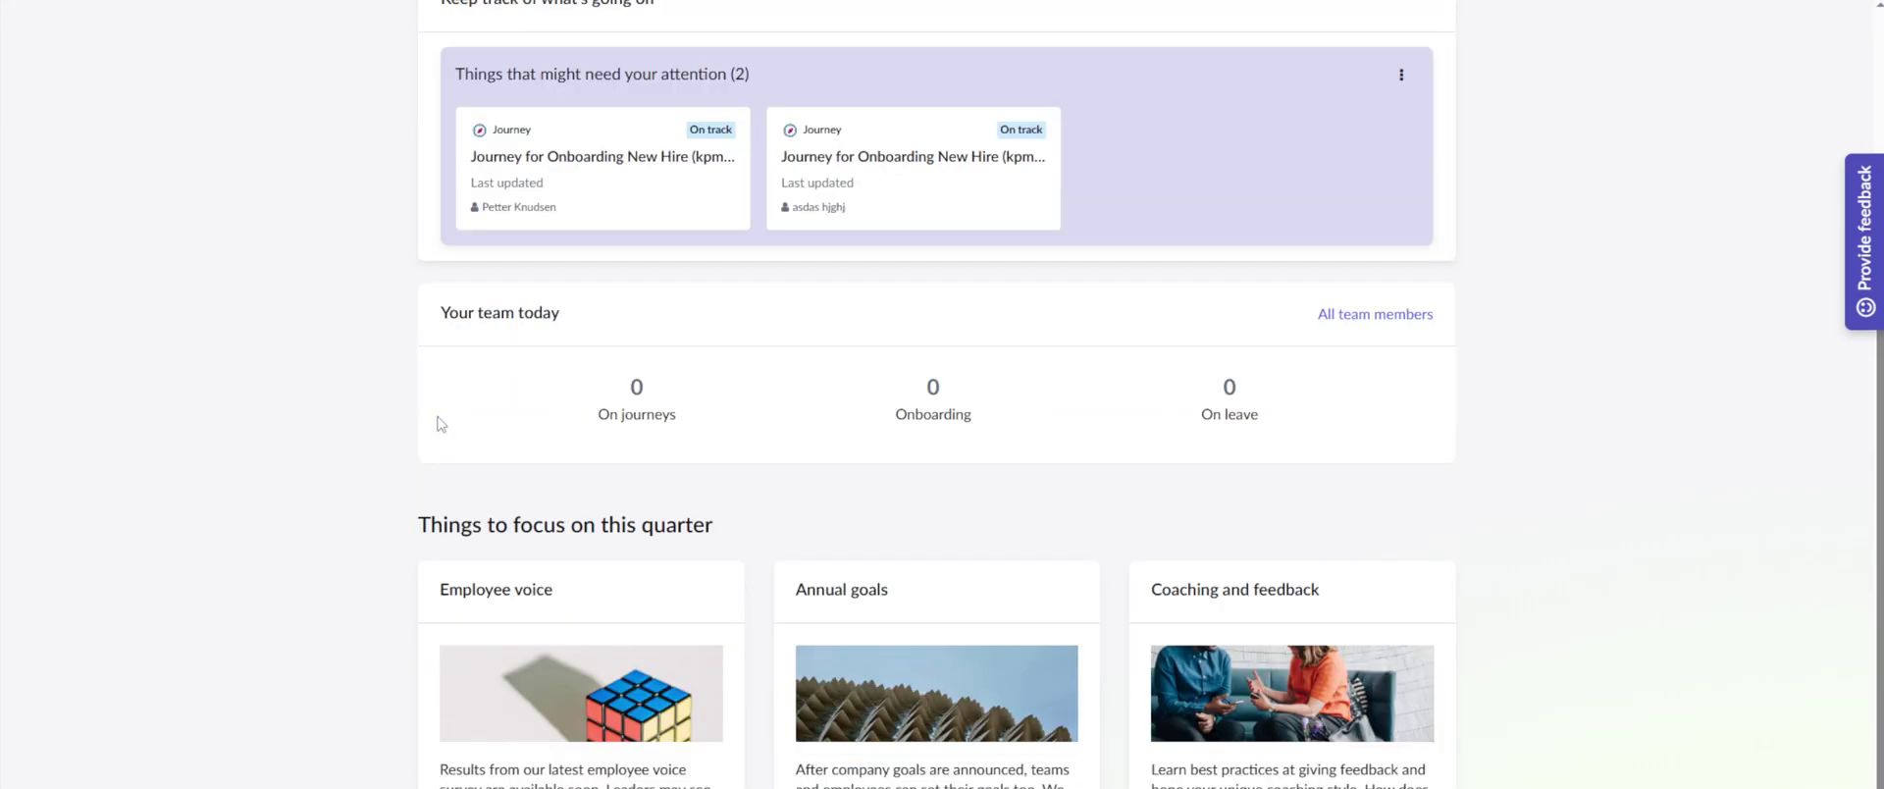
scroll(431, 422, "up", 5)
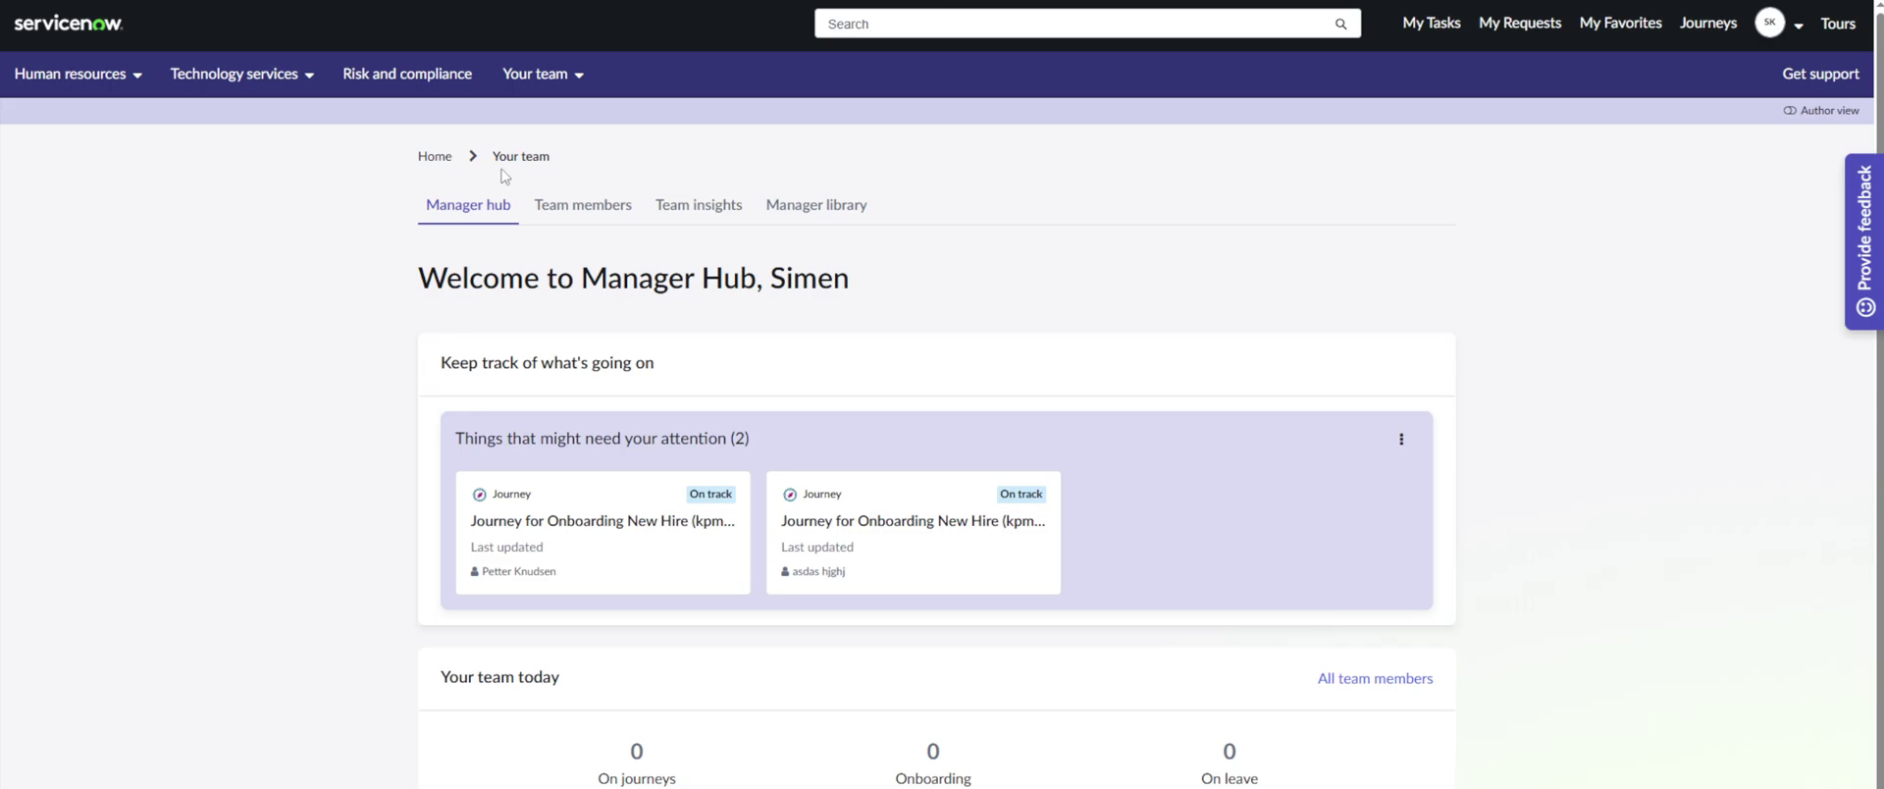
Step: Open the Manager library page under Your team and look through its content
left_click(540, 76)
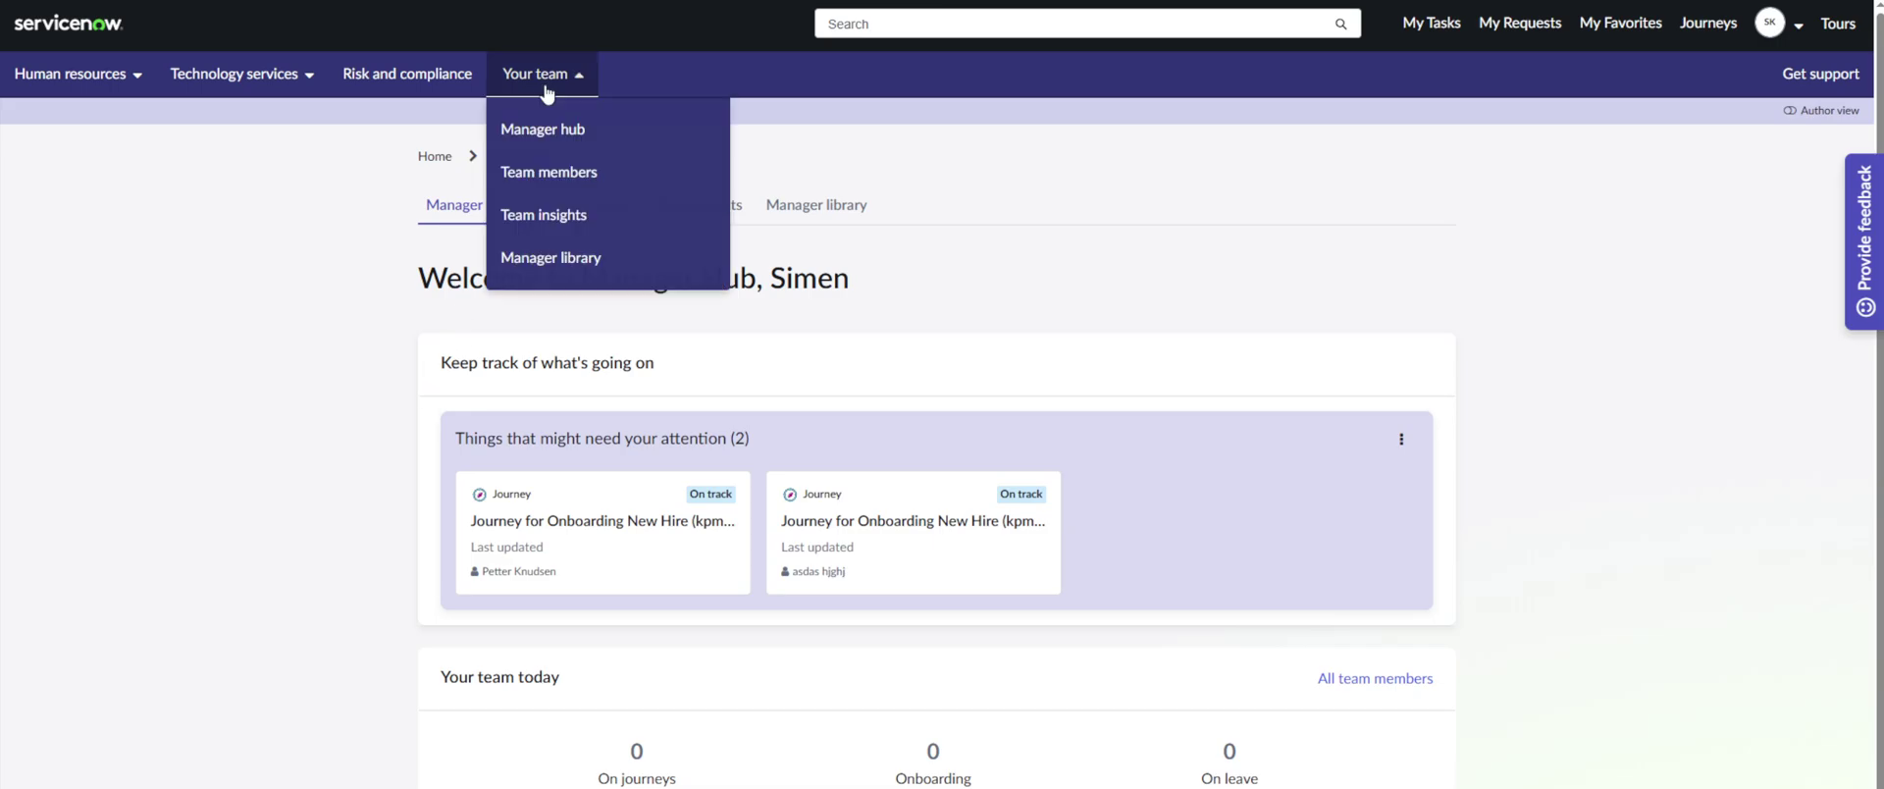
left_click(561, 273)
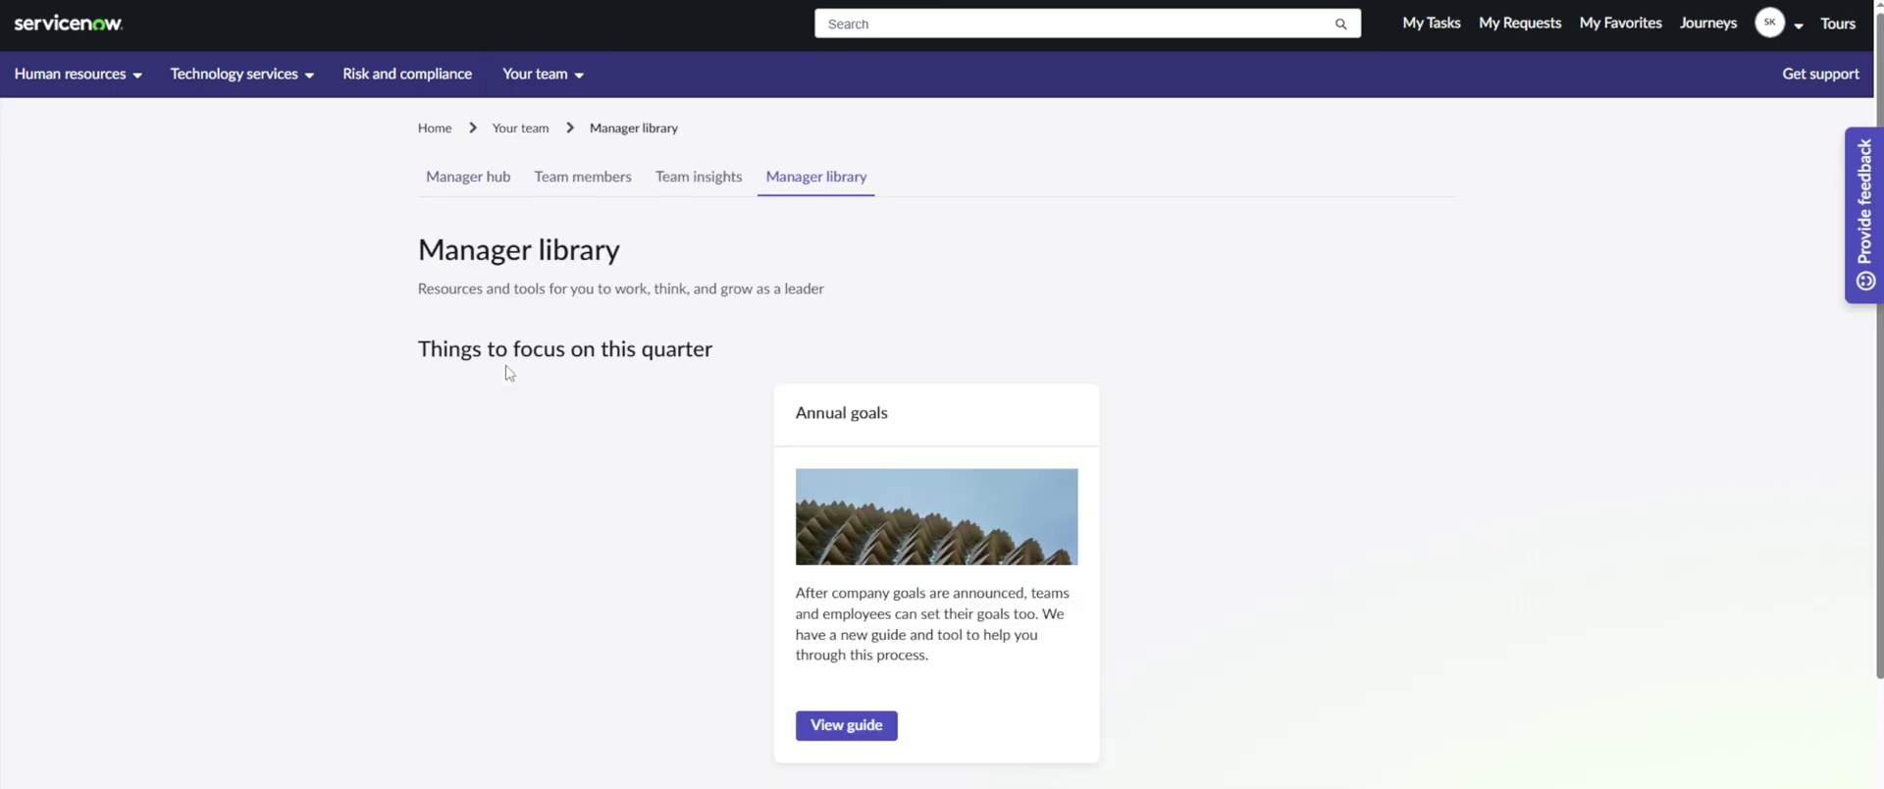
scroll(505, 371, "down", 3)
scroll(444, 380, "up", 3)
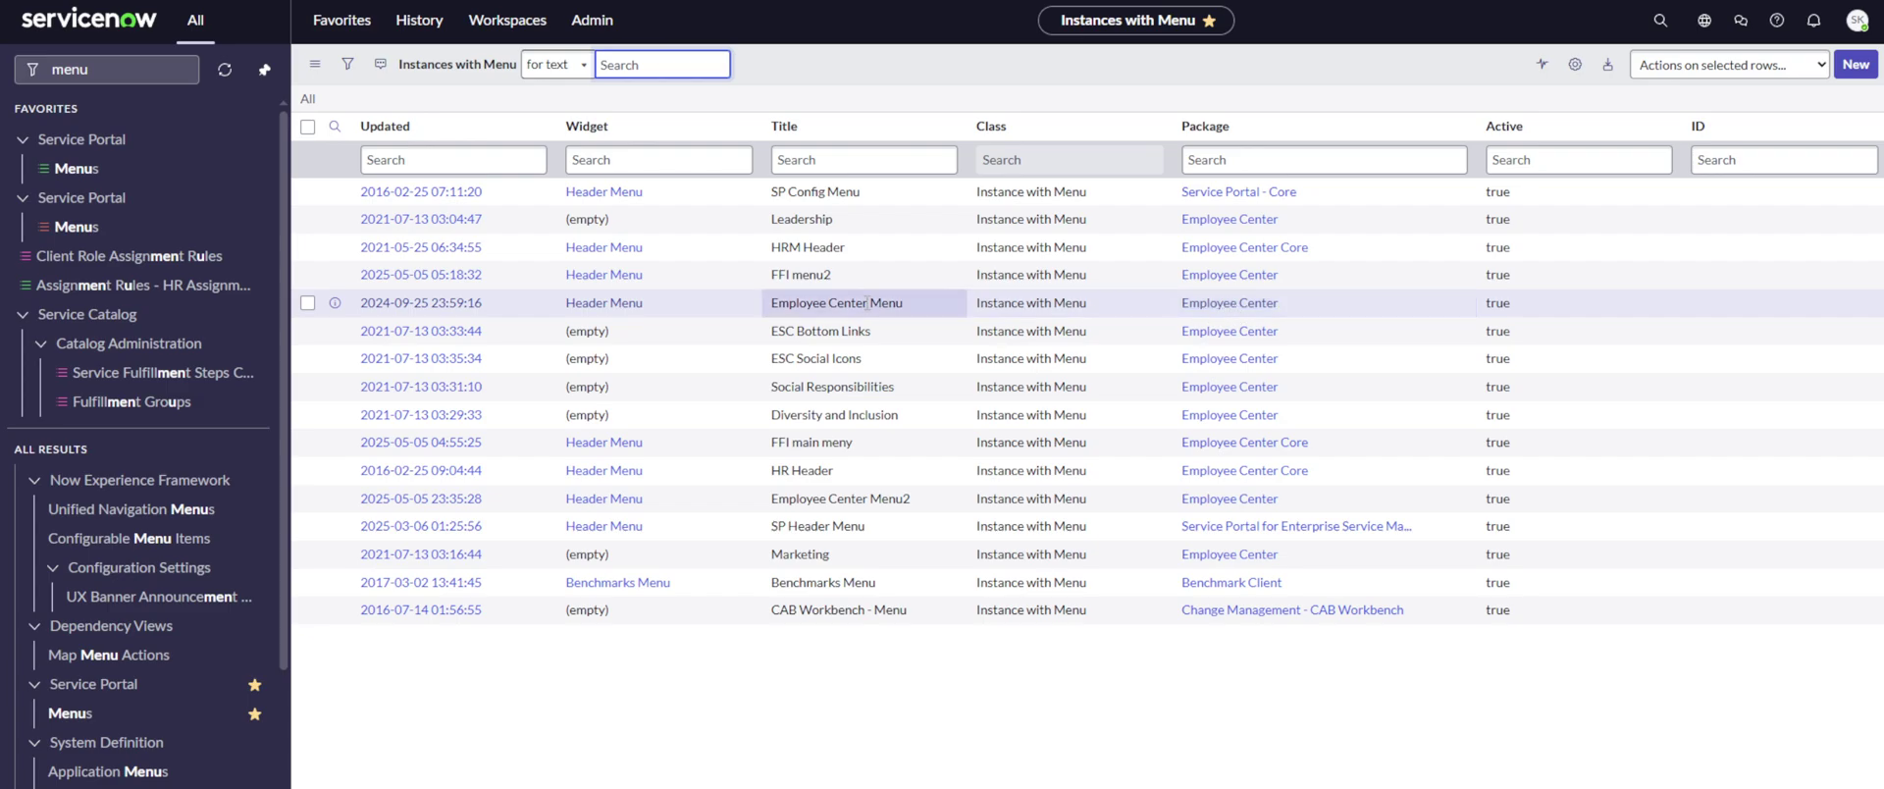
Step: Open the Employee Center Menu record from the menu instances list and examine its options and menu items
left_click(435, 307)
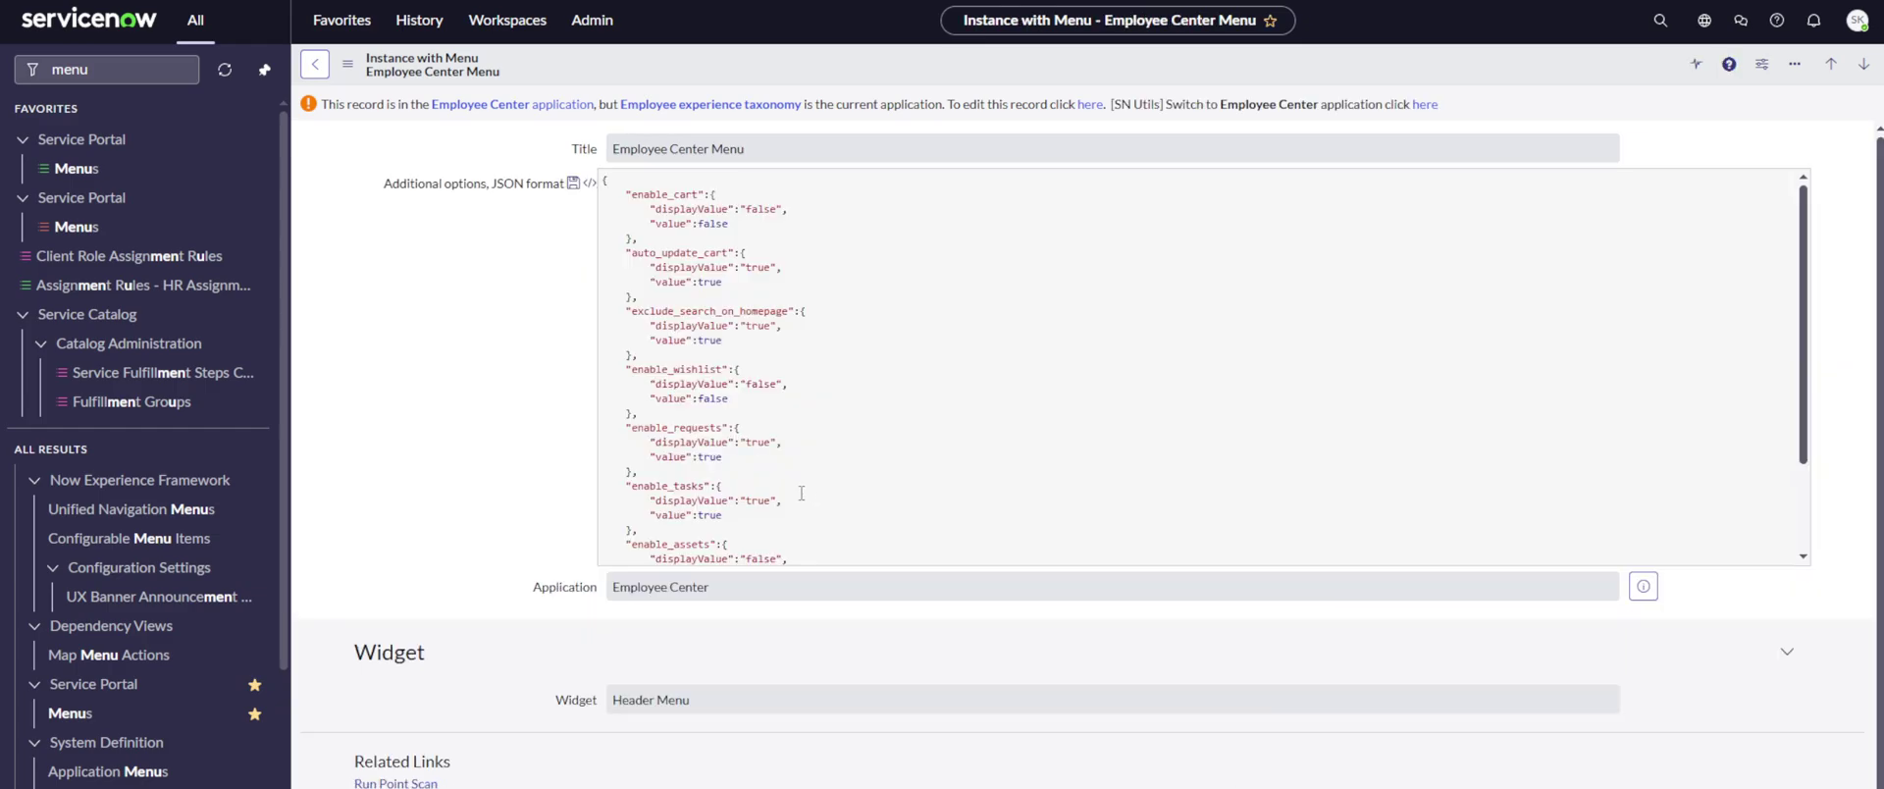
scroll(450, 429, "down", 2)
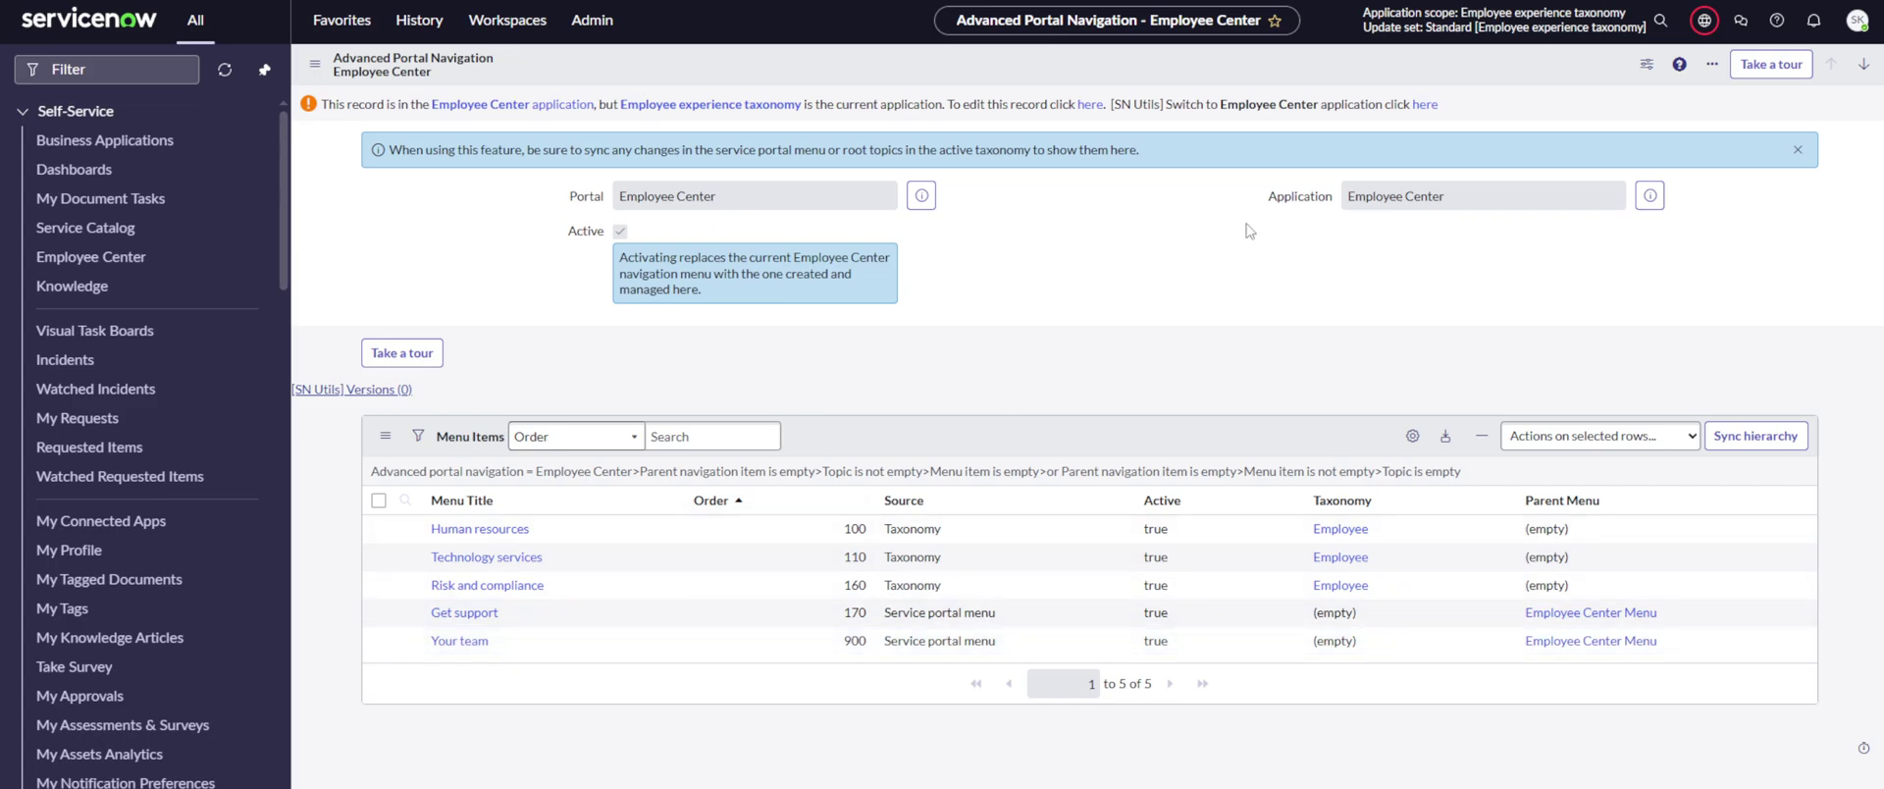
Step: Switch the Advanced Portal Navigation record to the Employee Center application scope and sync its menu hierarchy
left_click(1425, 105)
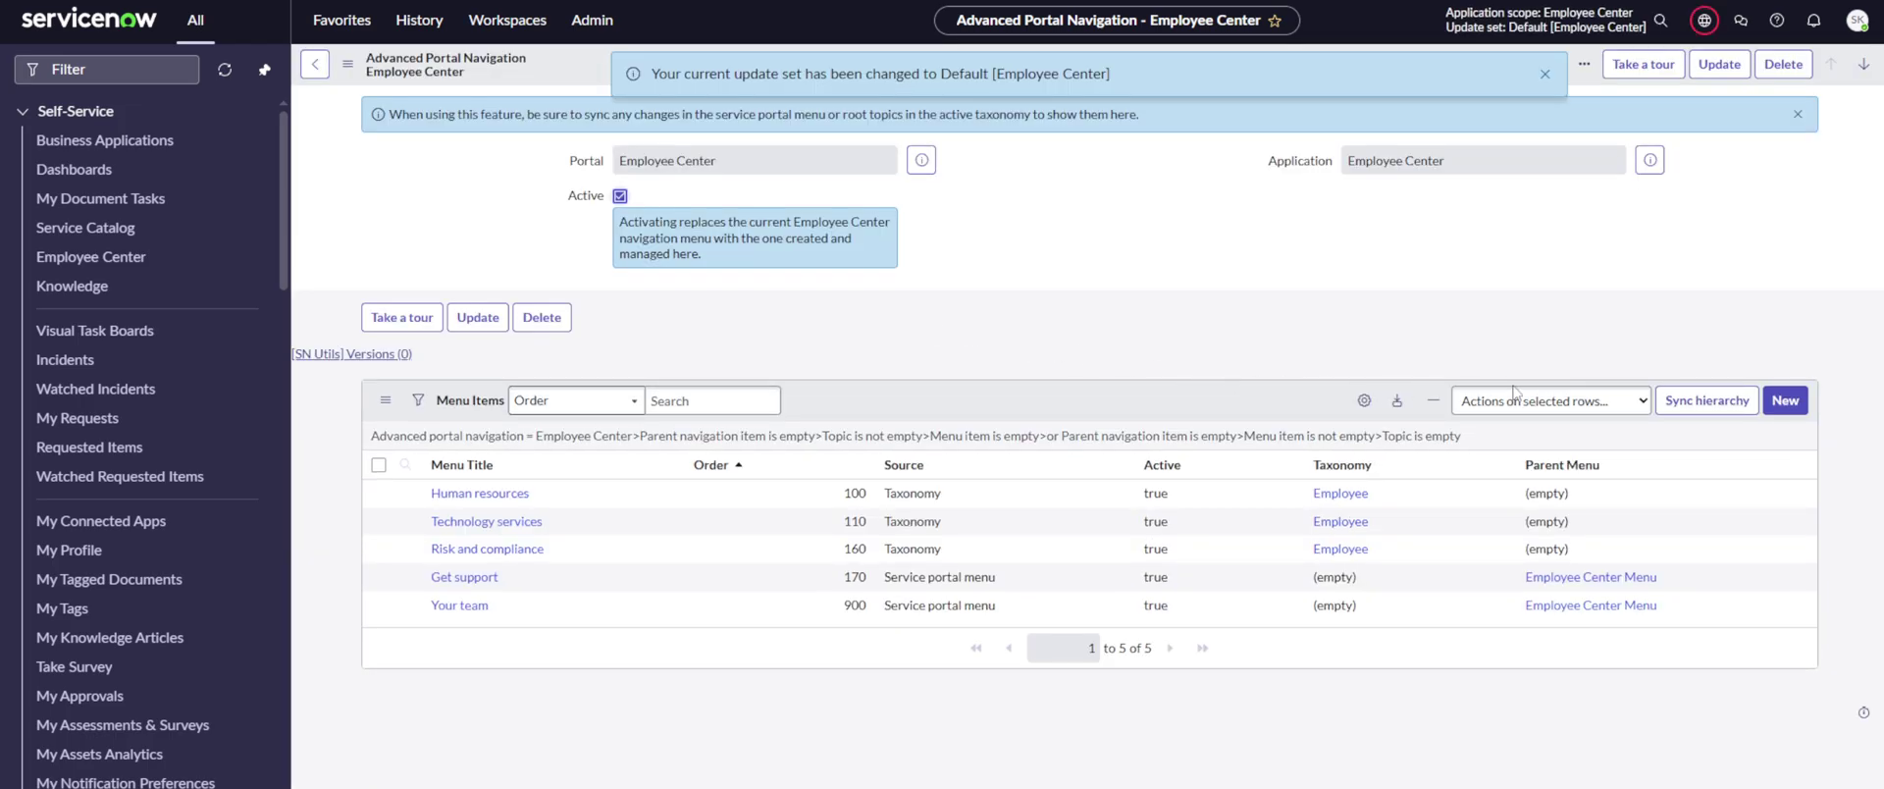
left_click(1713, 406)
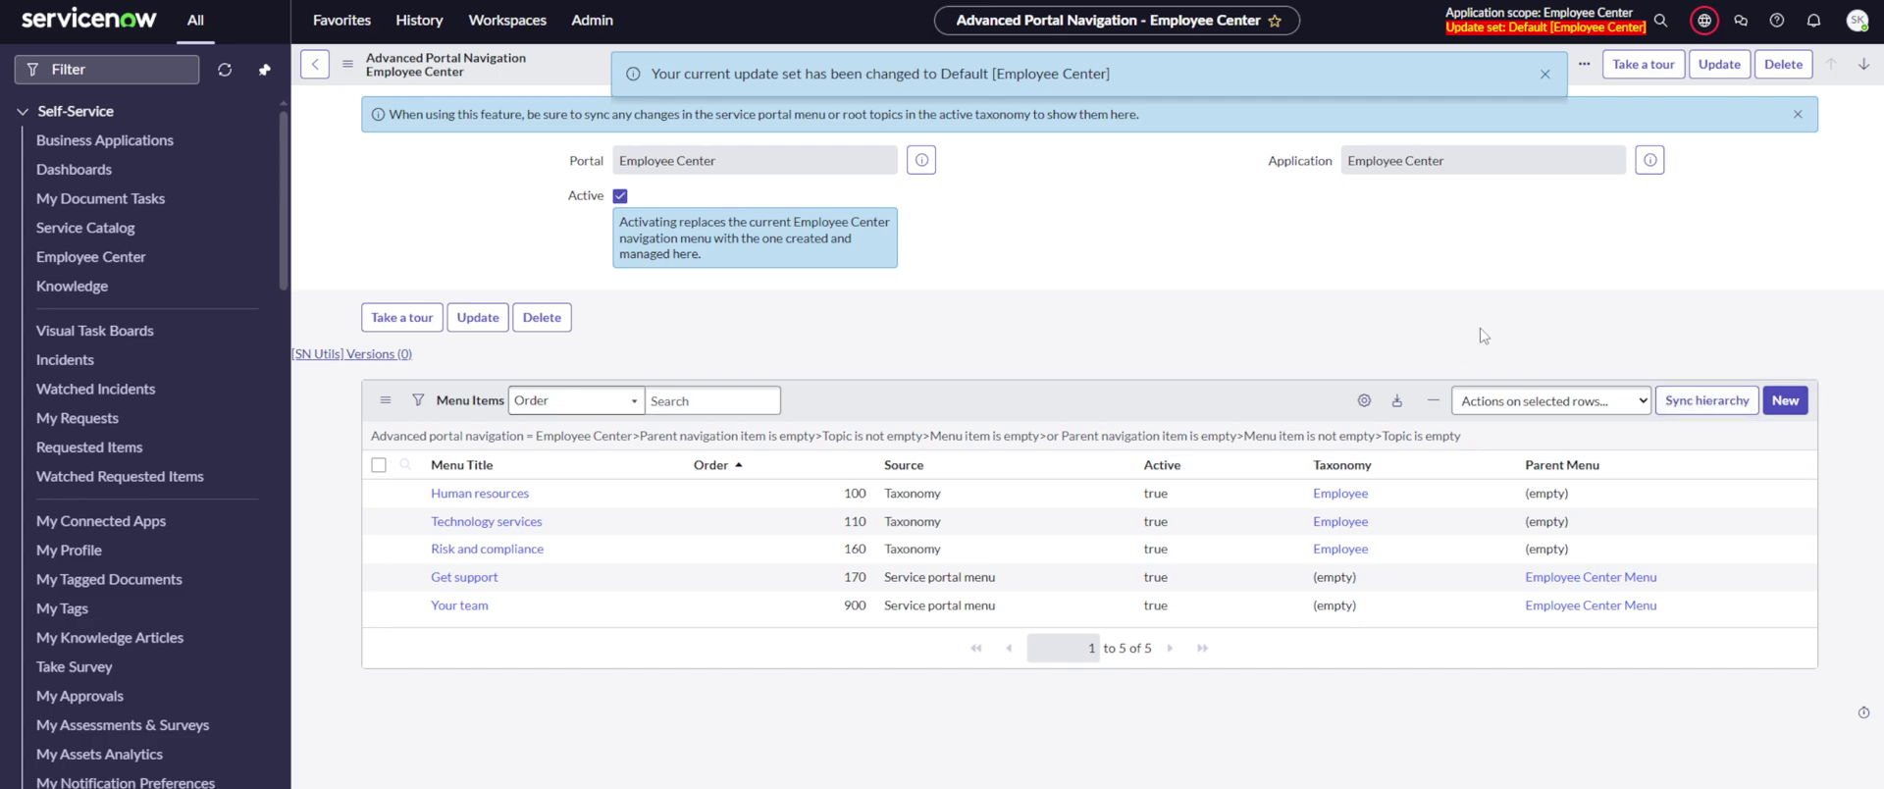
left_click(1721, 410)
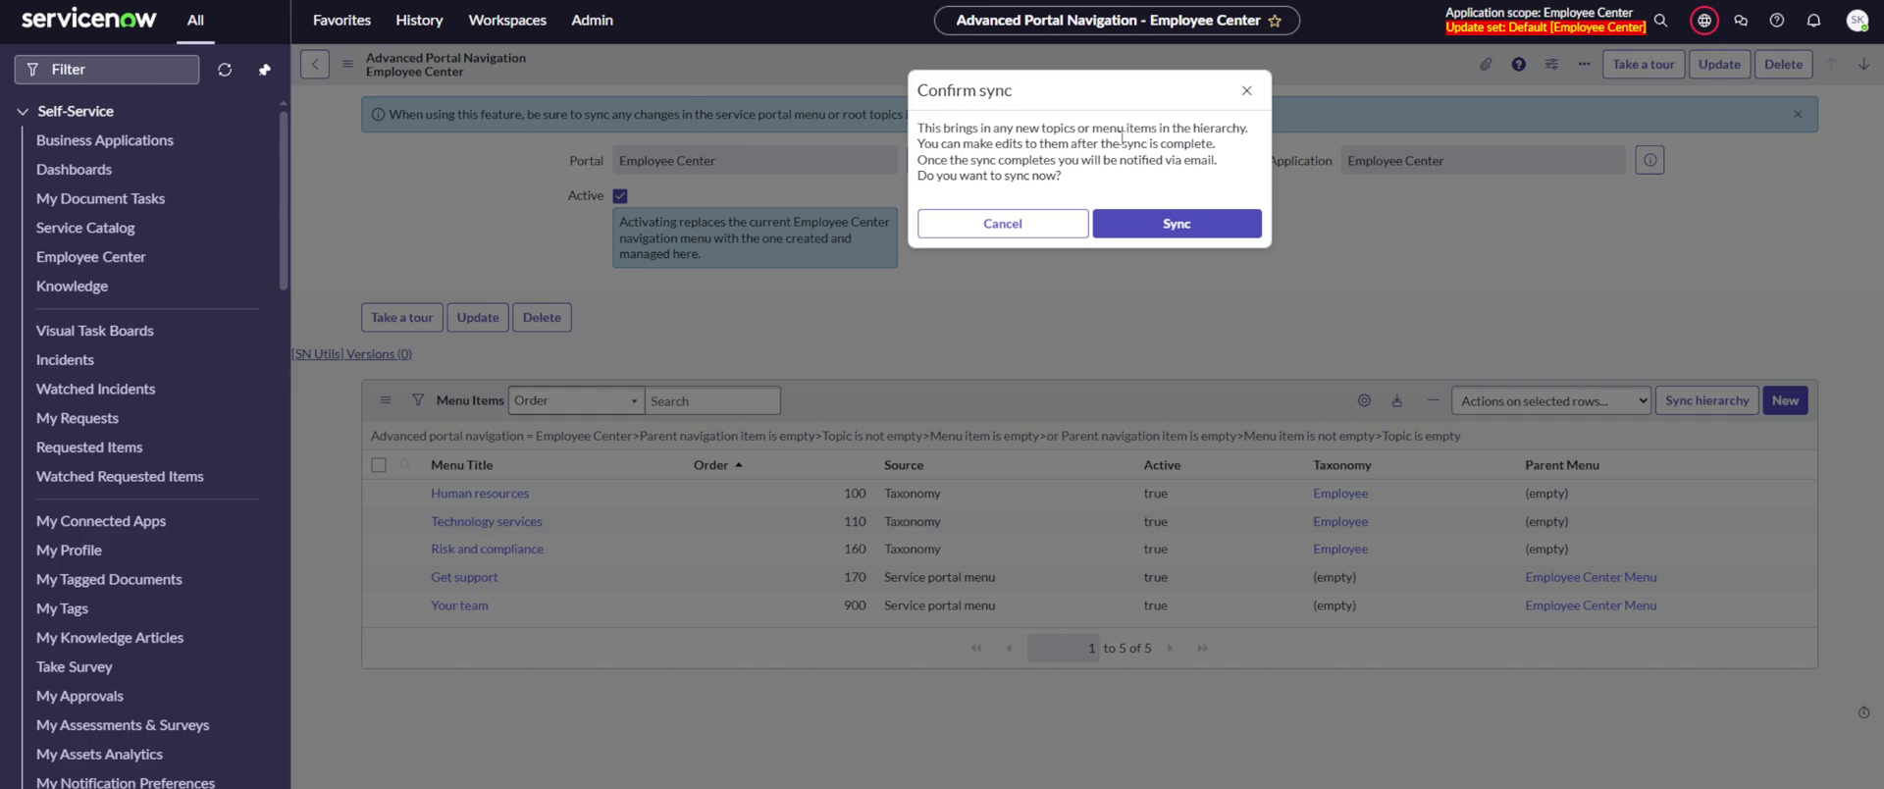
left_click(1226, 212)
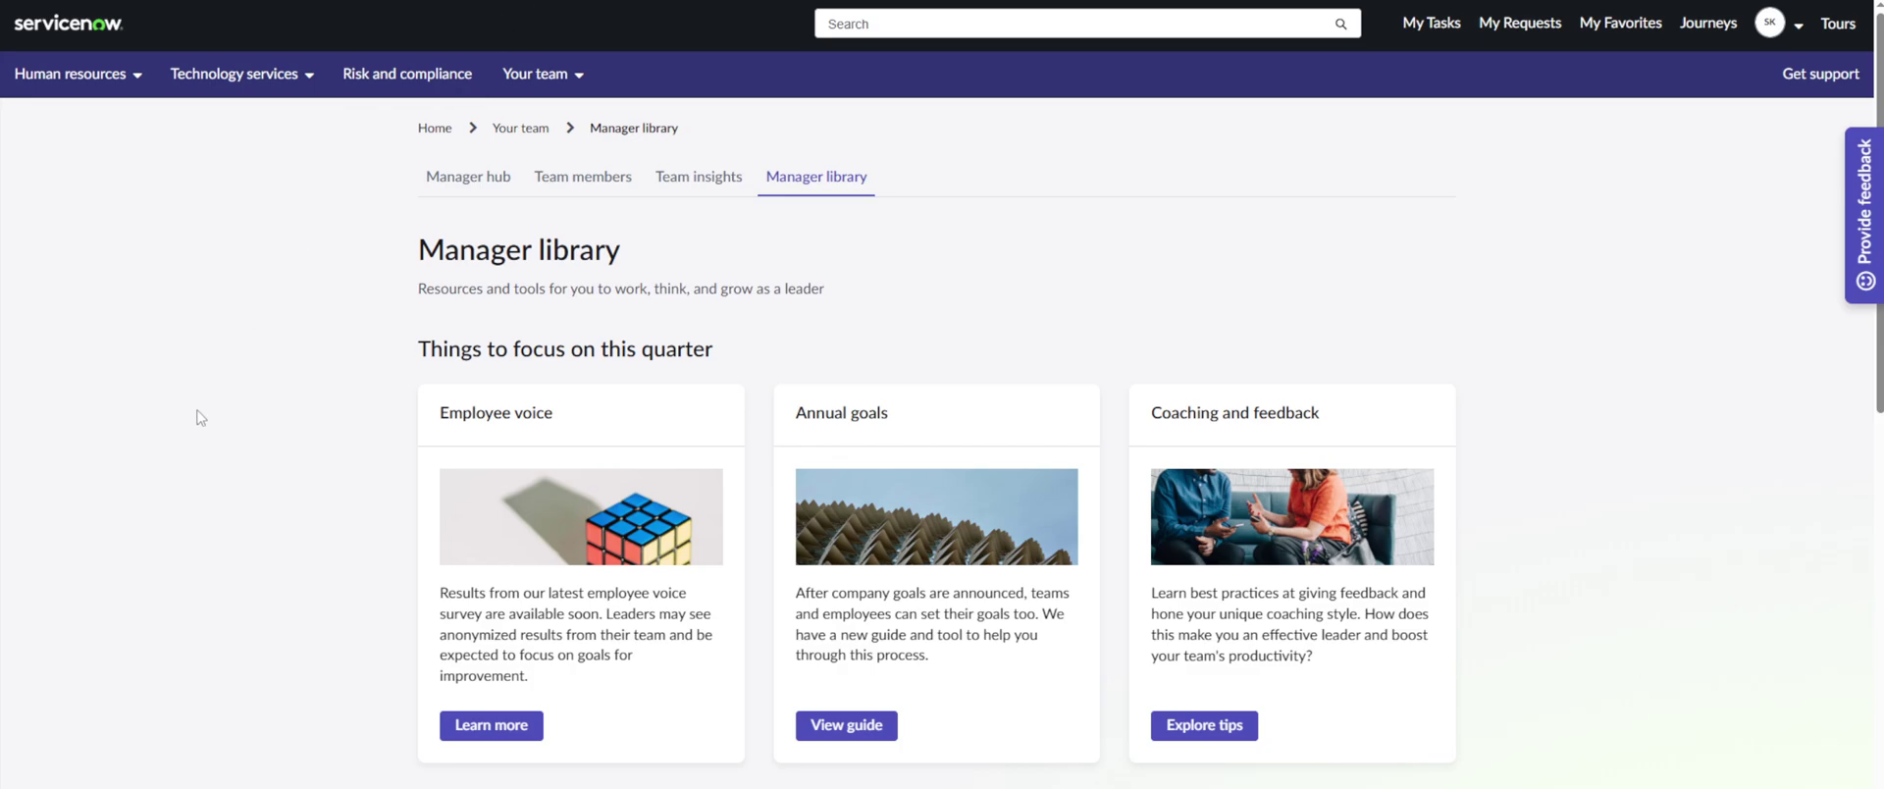
Step: Reload the portal, view the News center page, and return to the Advanced Portal Navigation record's menu items
key("F5")
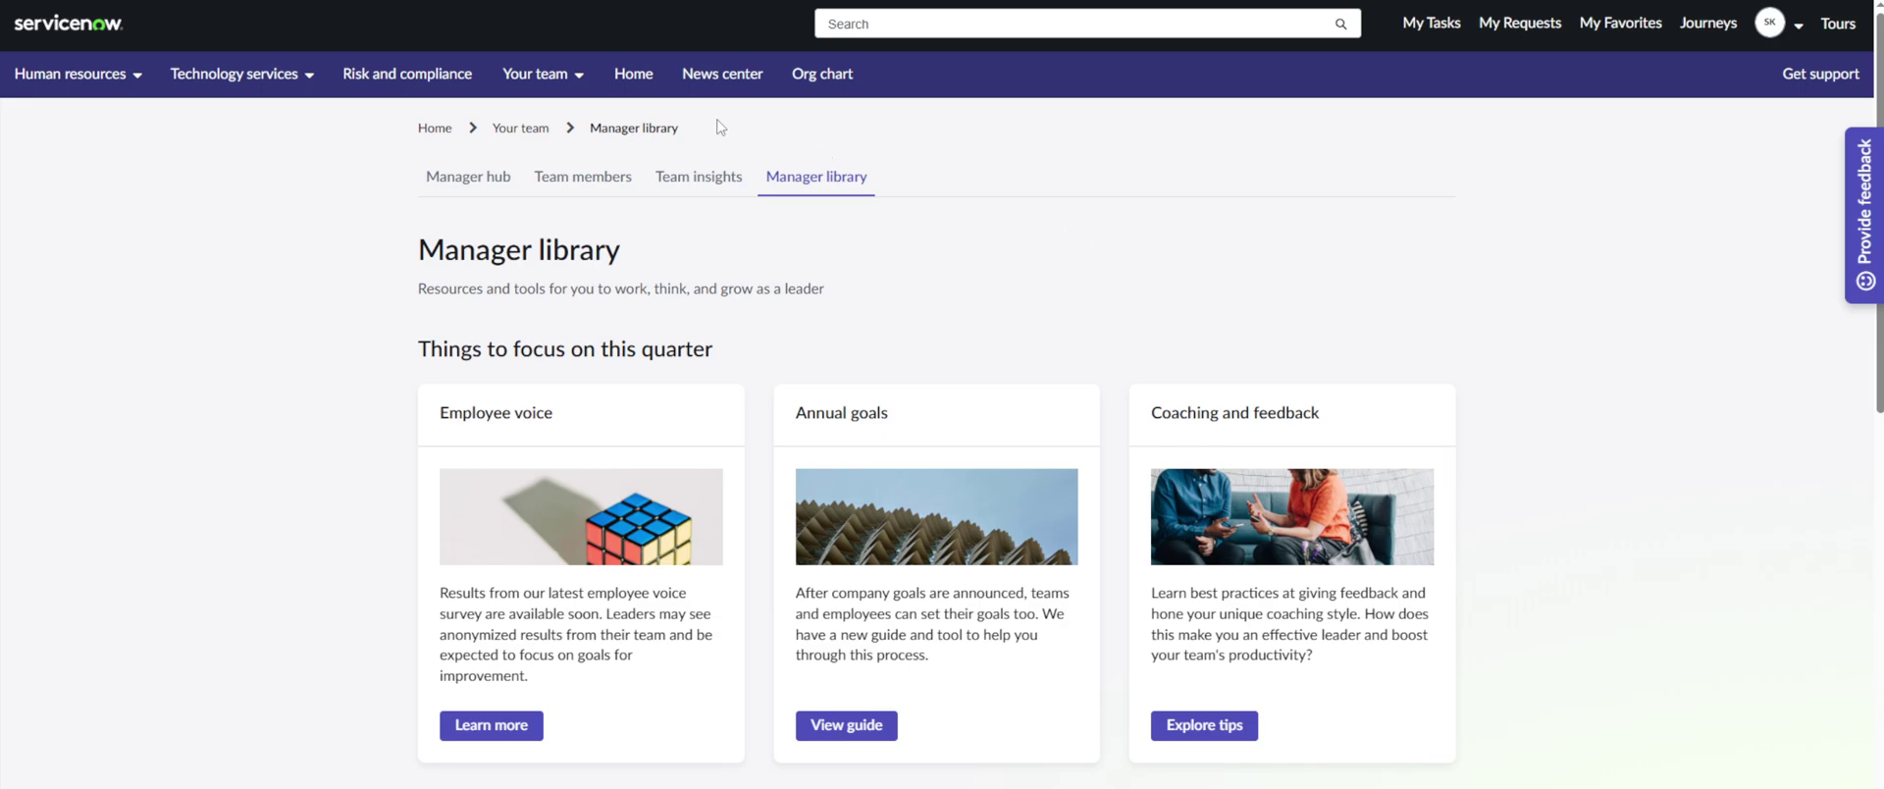
left_click(726, 76)
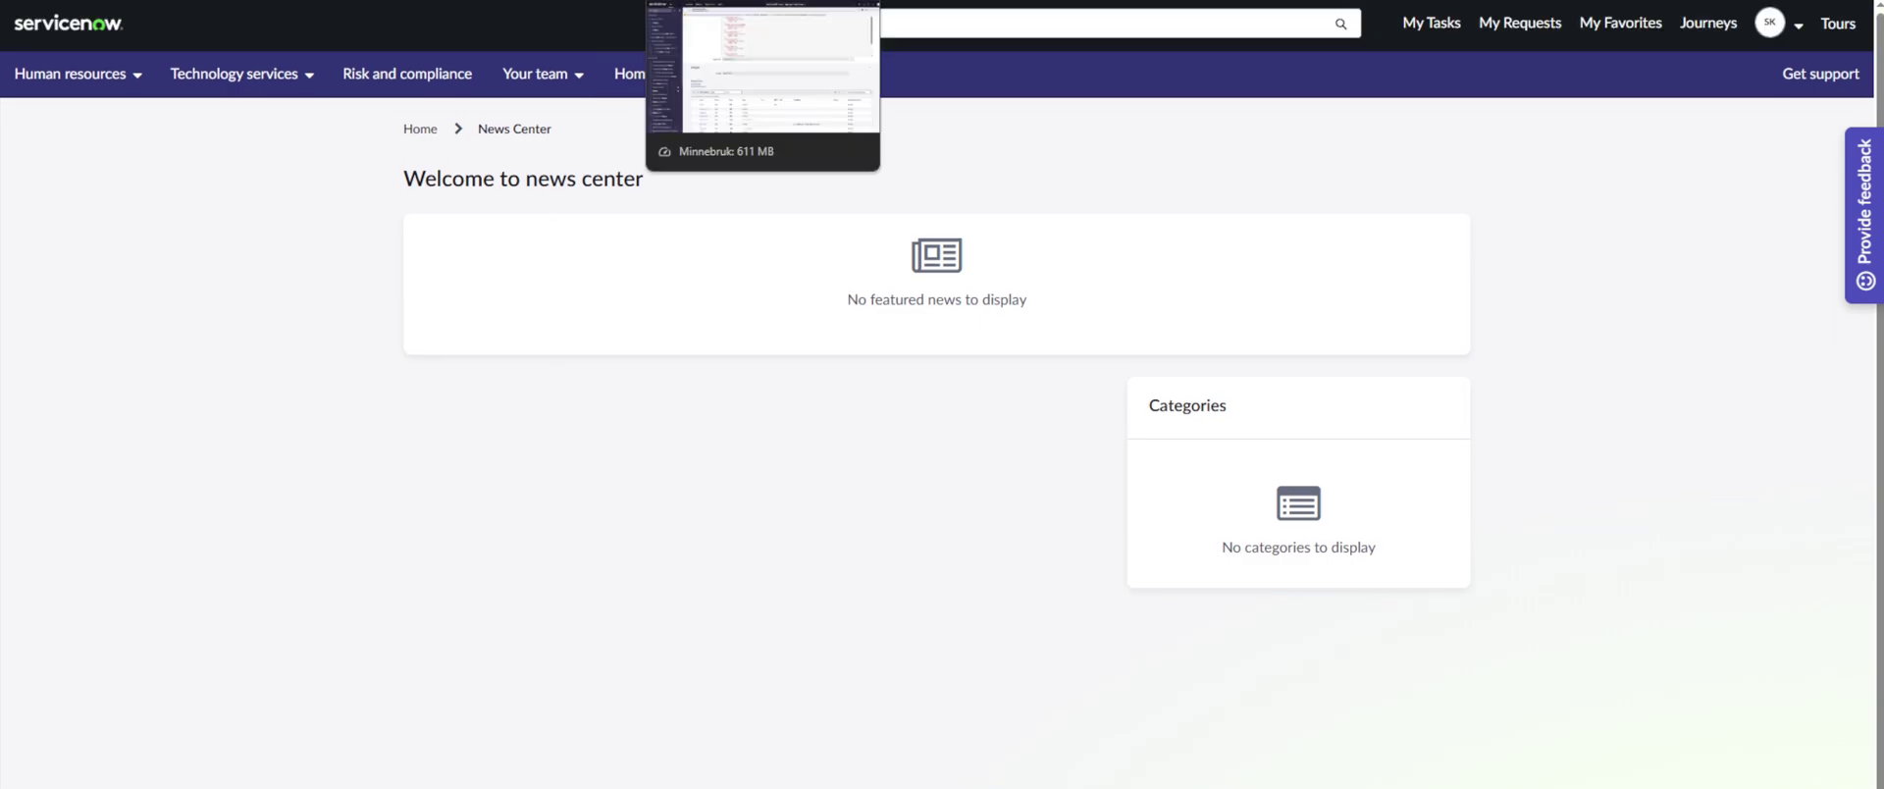
left_click(1384, 0)
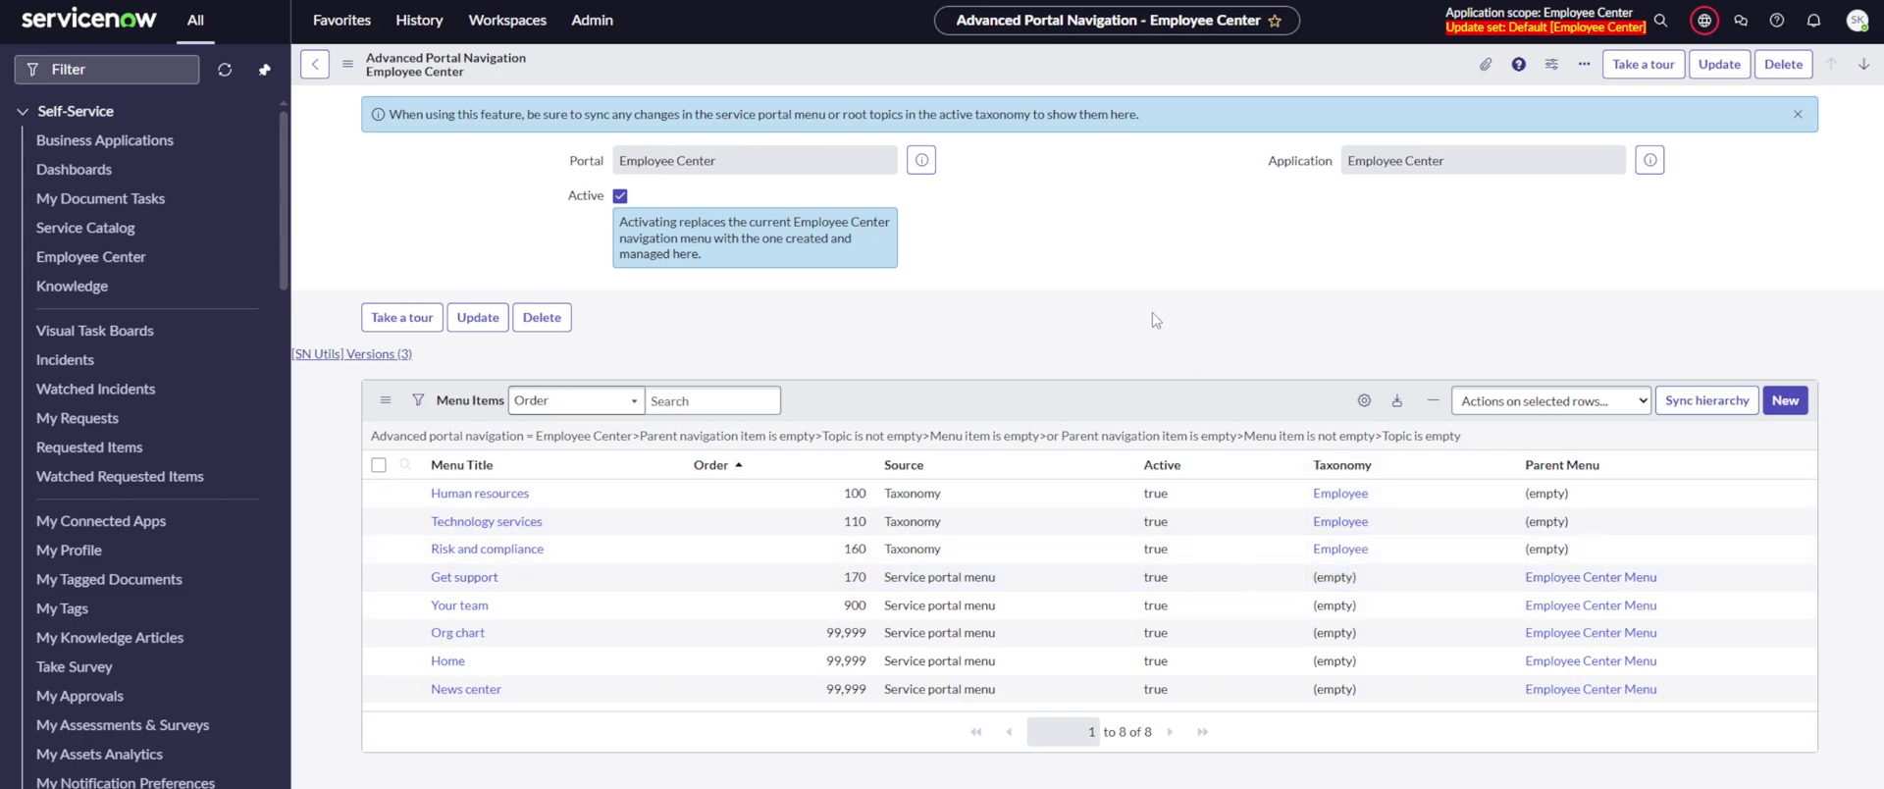
Step: Back in the portal, open the Travel and relocation topic under Human resources and review its support resources
key("Tab")
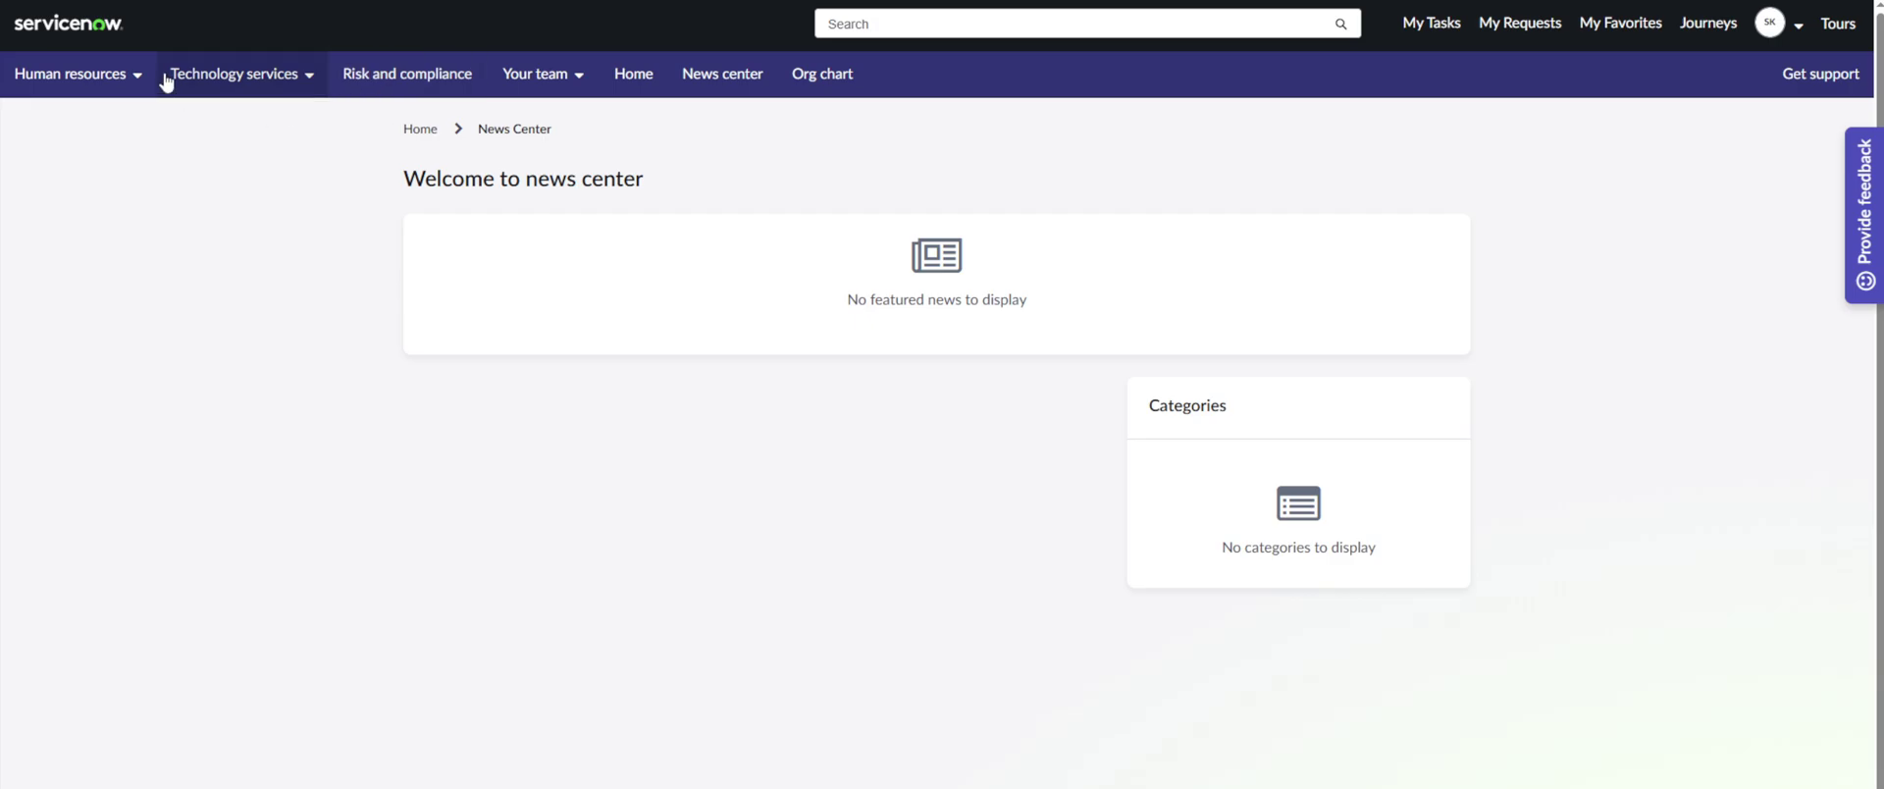
left_click(117, 74)
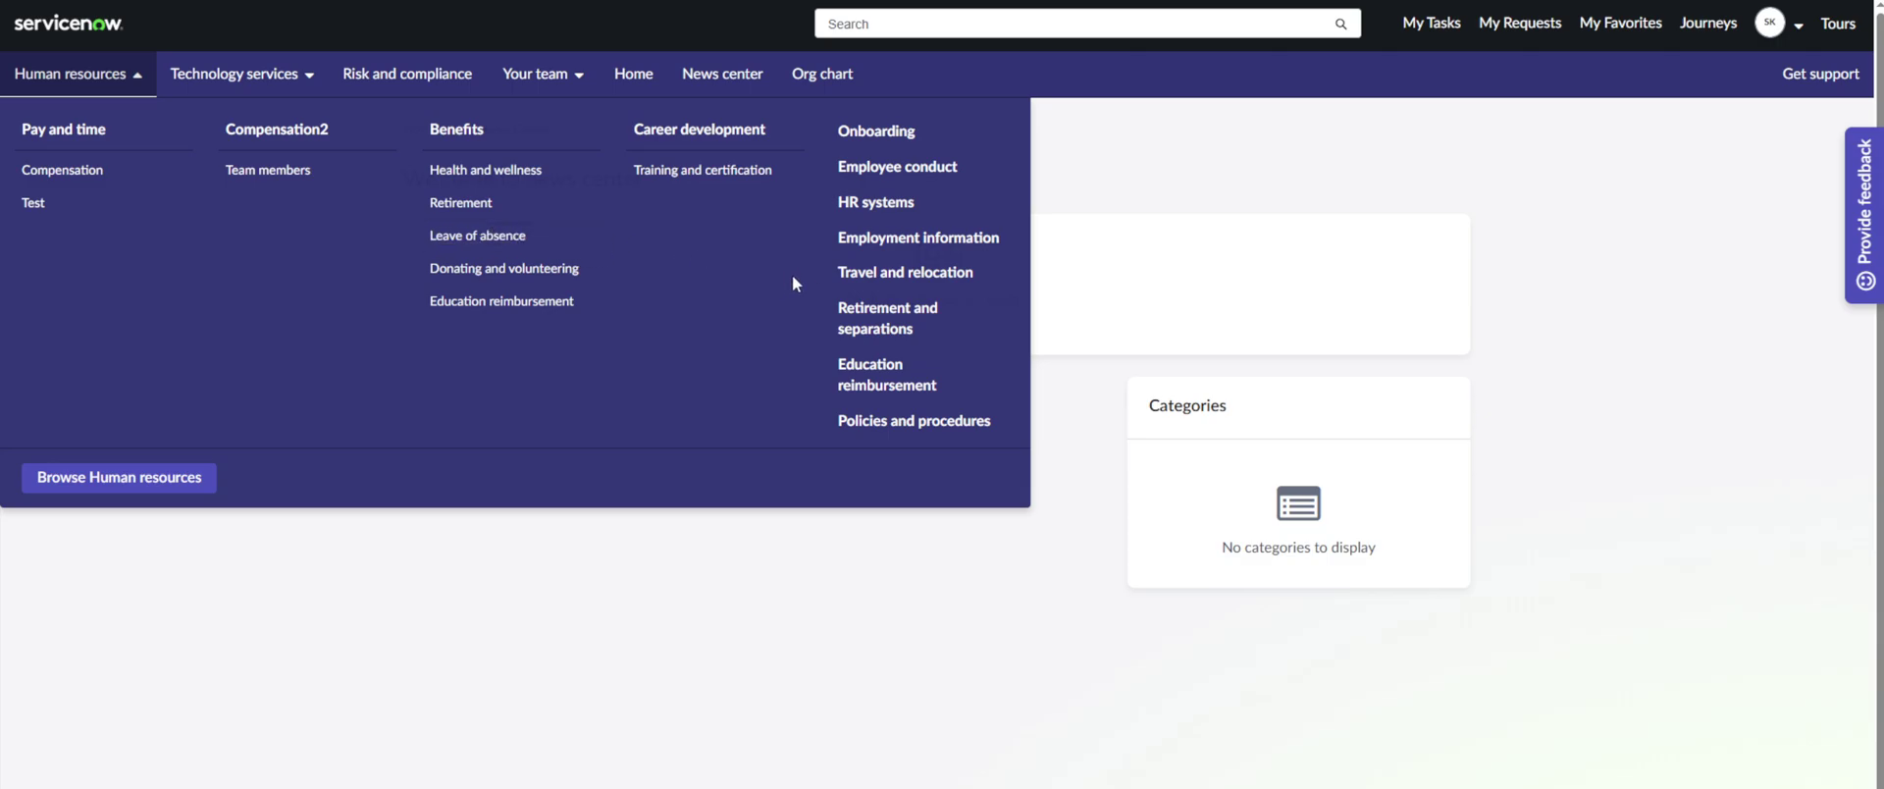
left_click(903, 278)
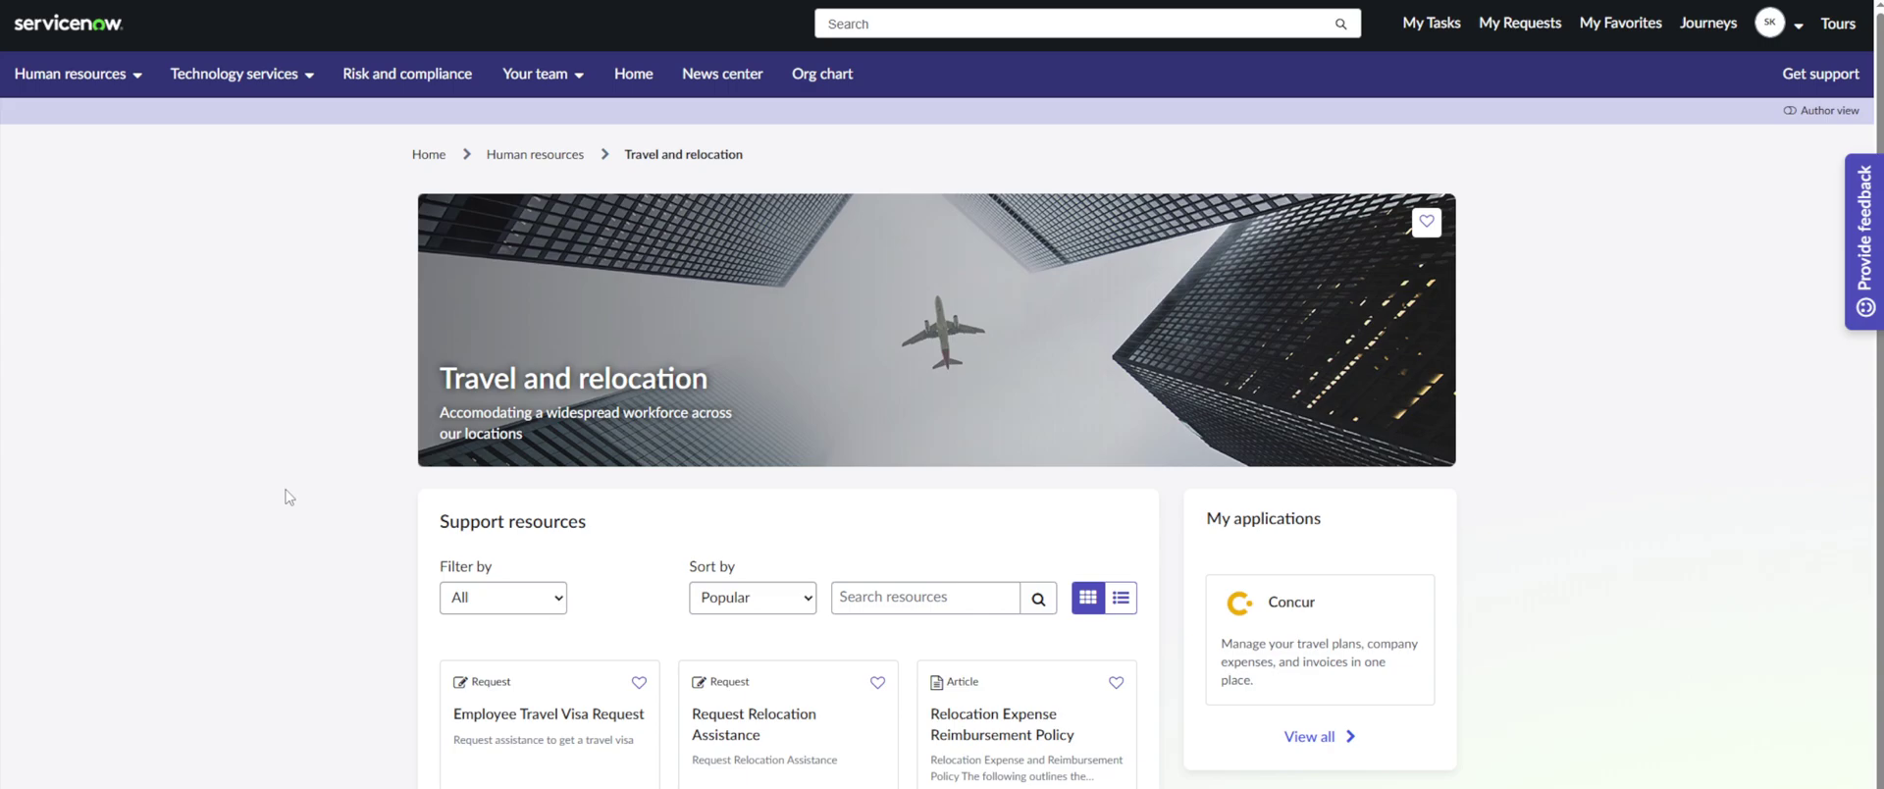
scroll(287, 496, "down", 2)
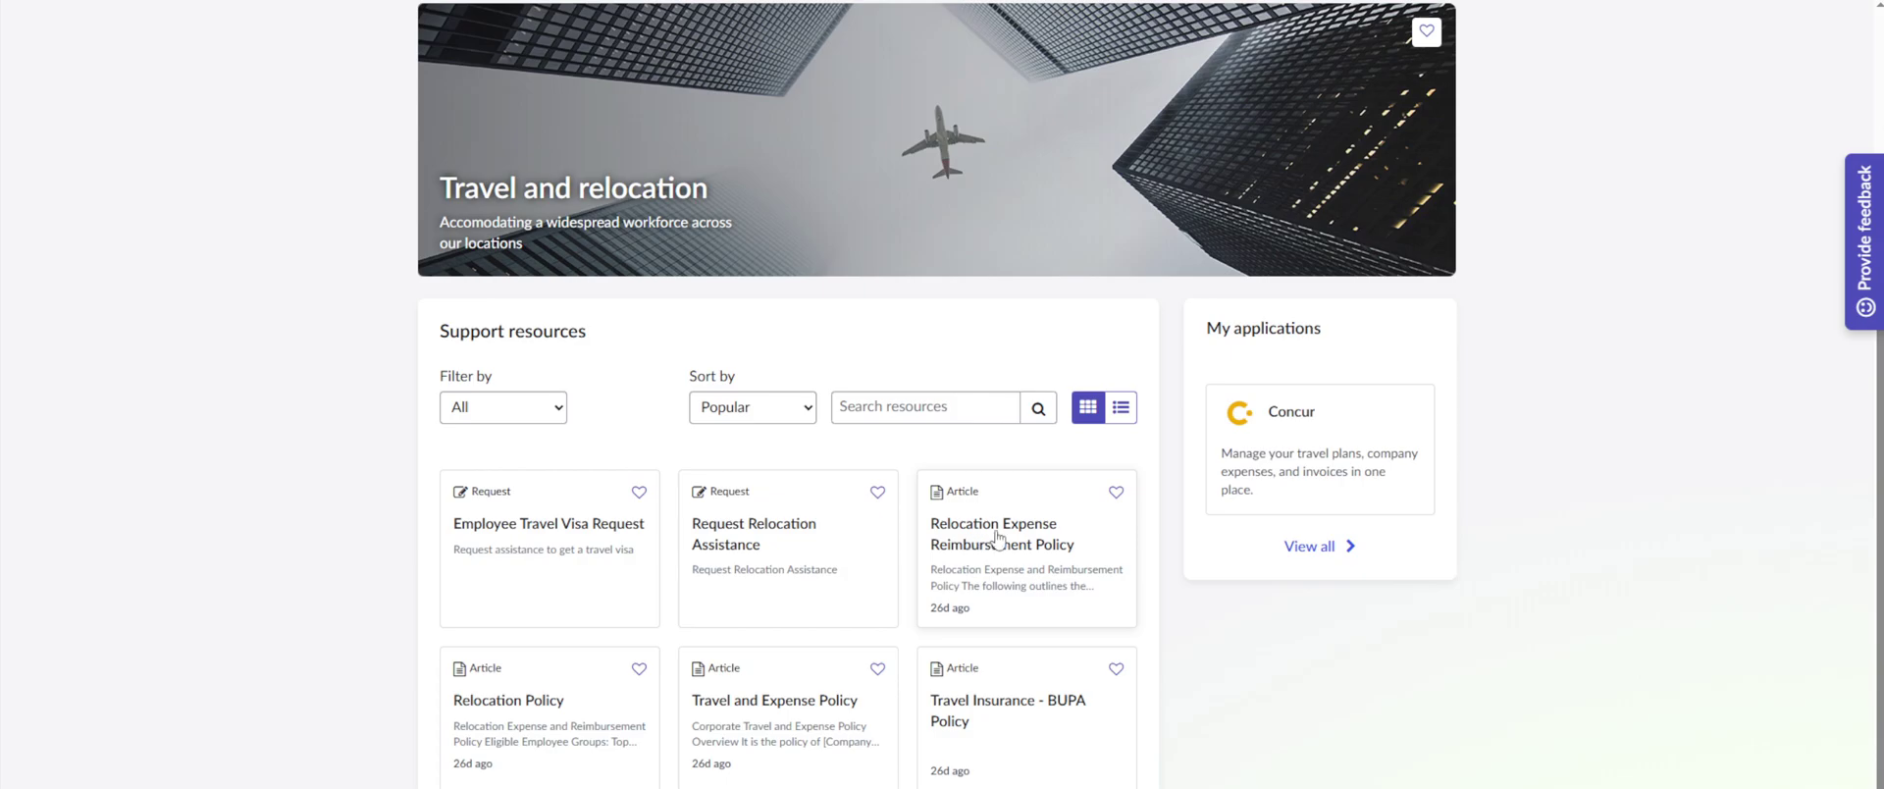
scroll(1587, 414, "up", 2)
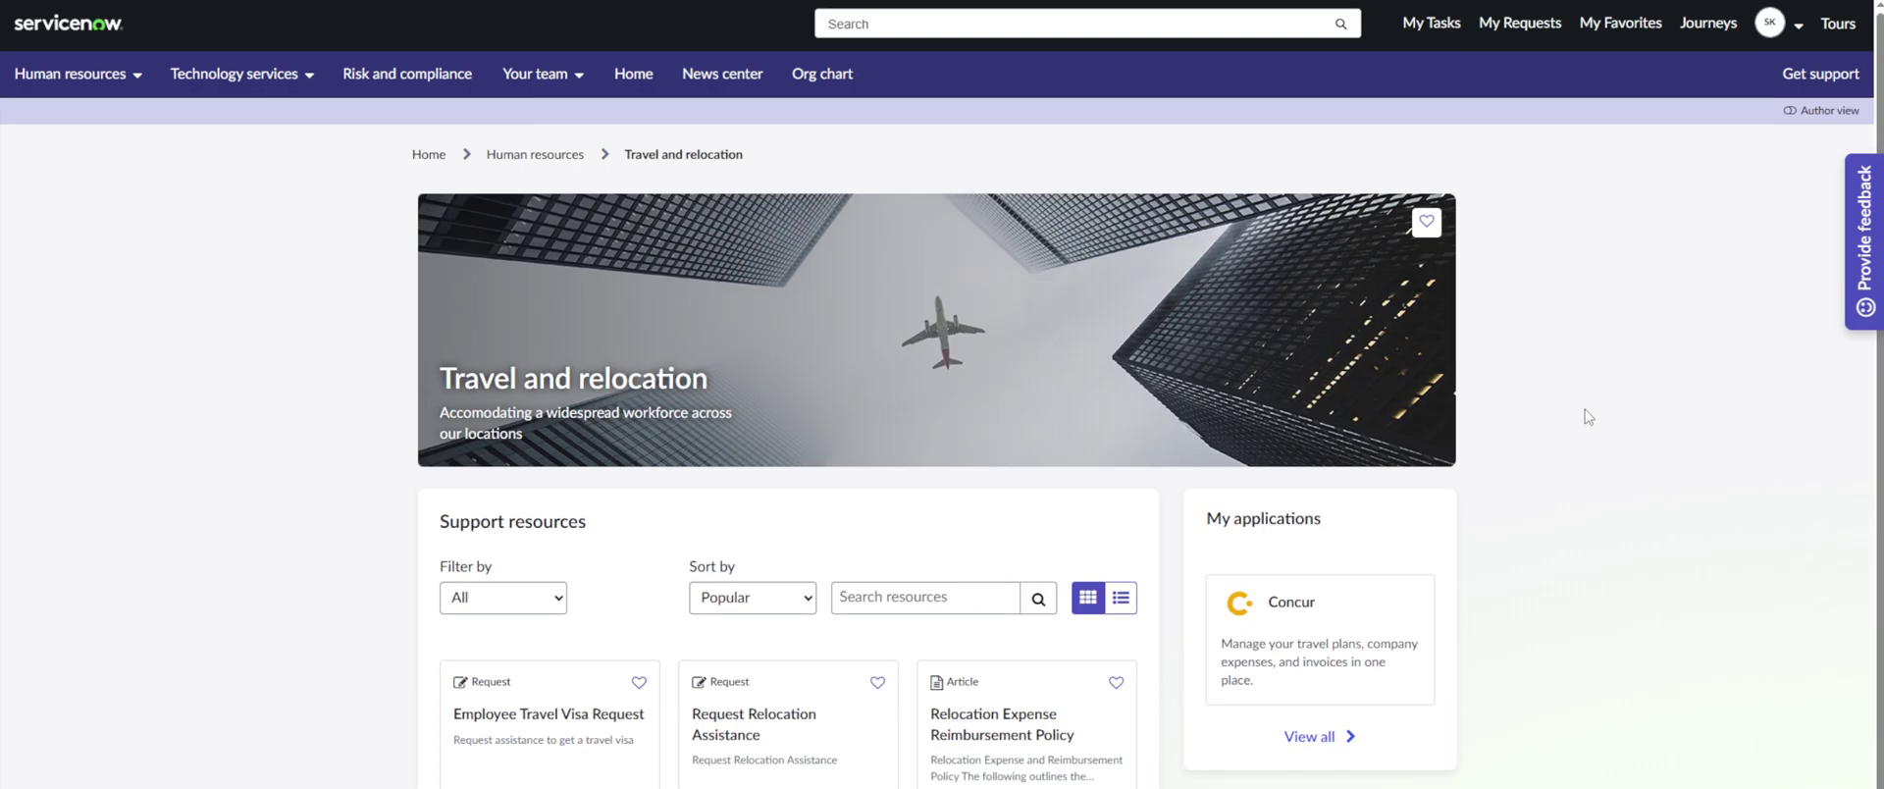